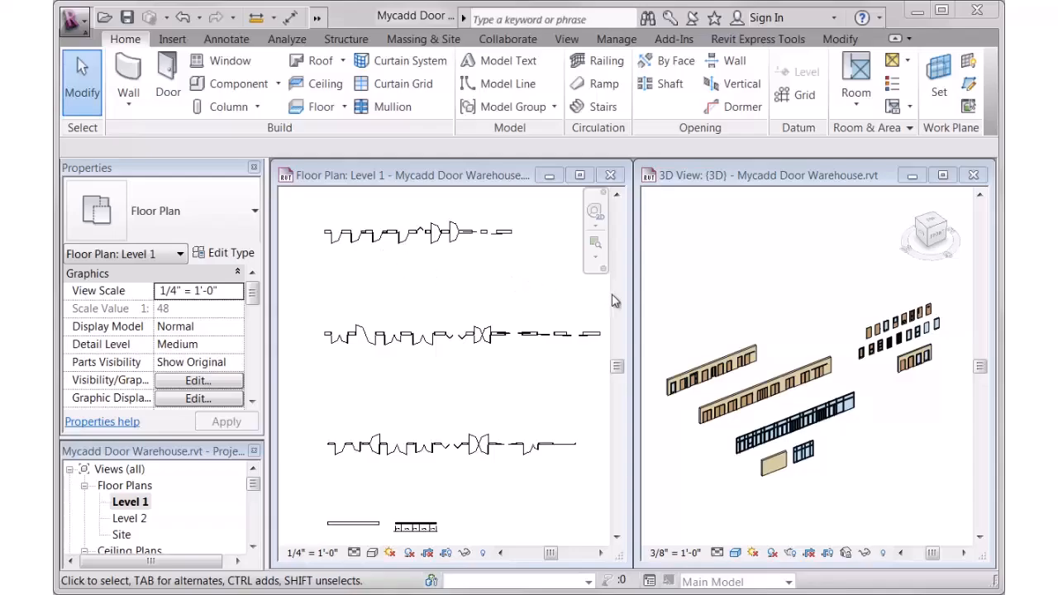
Step: Frame the first wall in the 3D view and floor plan, and select its first single hinged door to check its type
{"action": "left_click", "coordinate": [660, 309]}
{"action": "scroll", "coordinate": [682, 380], "scroll_direction": "up", "scroll_amount": 5}
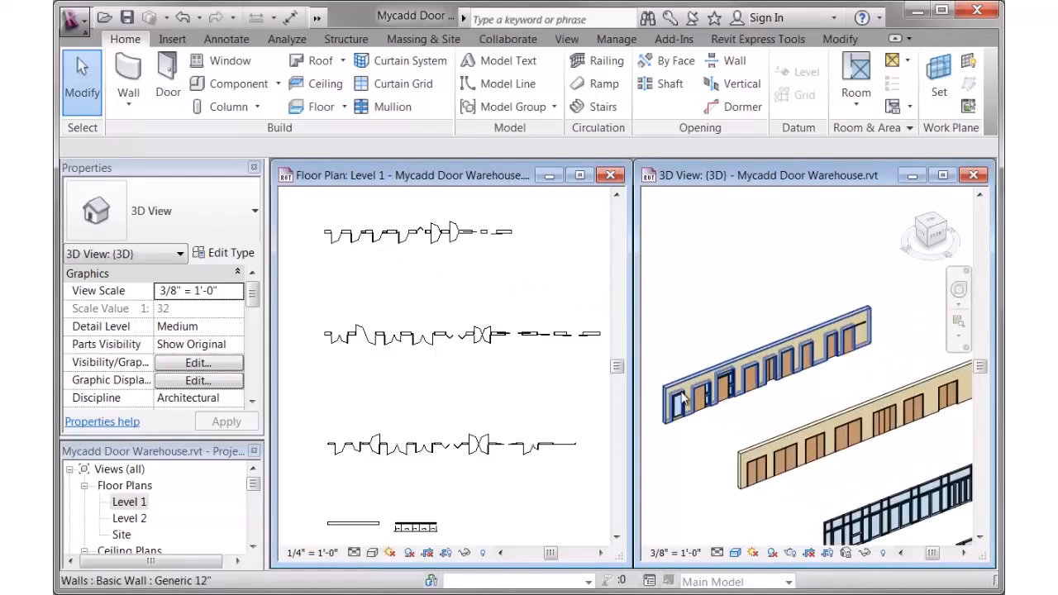
{"action": "middle_click_drag", "start_coordinate": [729, 429], "coordinate": [790, 425]}
{"action": "left_click", "coordinate": [489, 291]}
{"action": "scroll", "coordinate": [322, 233], "scroll_direction": "up", "scroll_amount": 5}
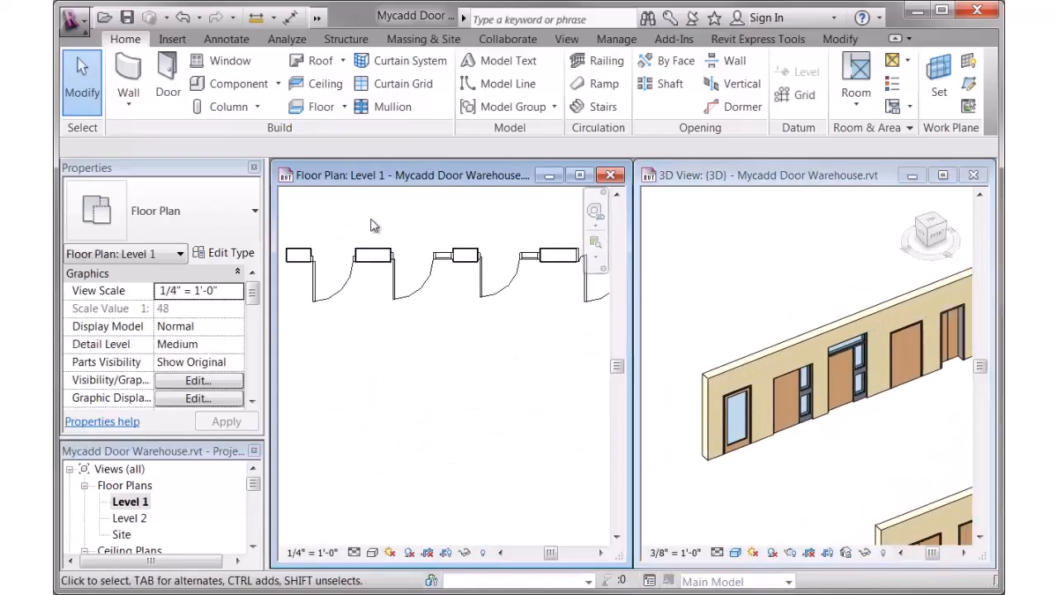
{"action": "middle_click_drag", "start_coordinate": [372, 226], "coordinate": [461, 357]}
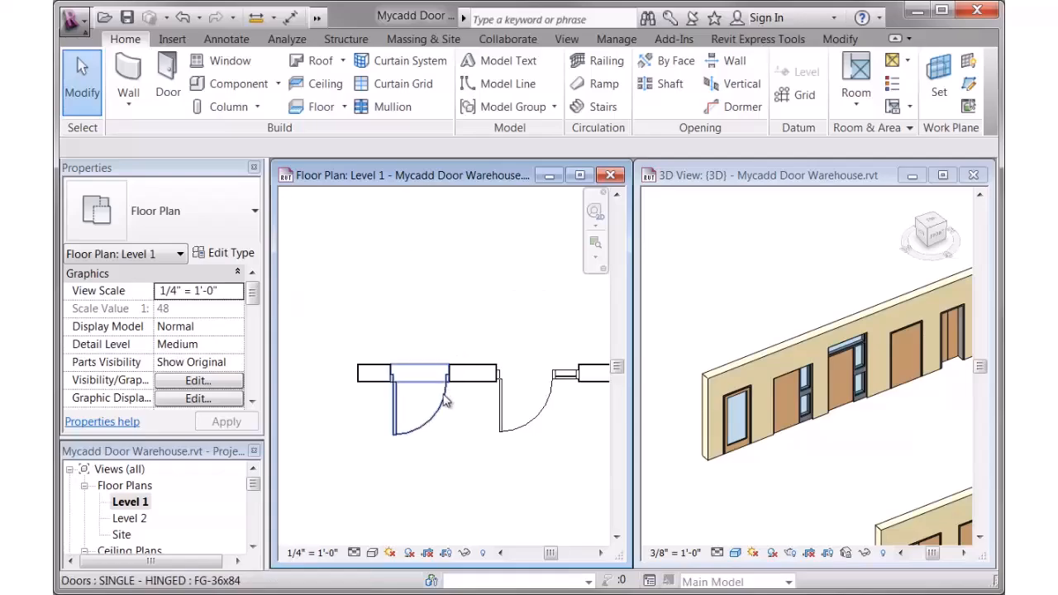
{"action": "left_click", "coordinate": [443, 400]}
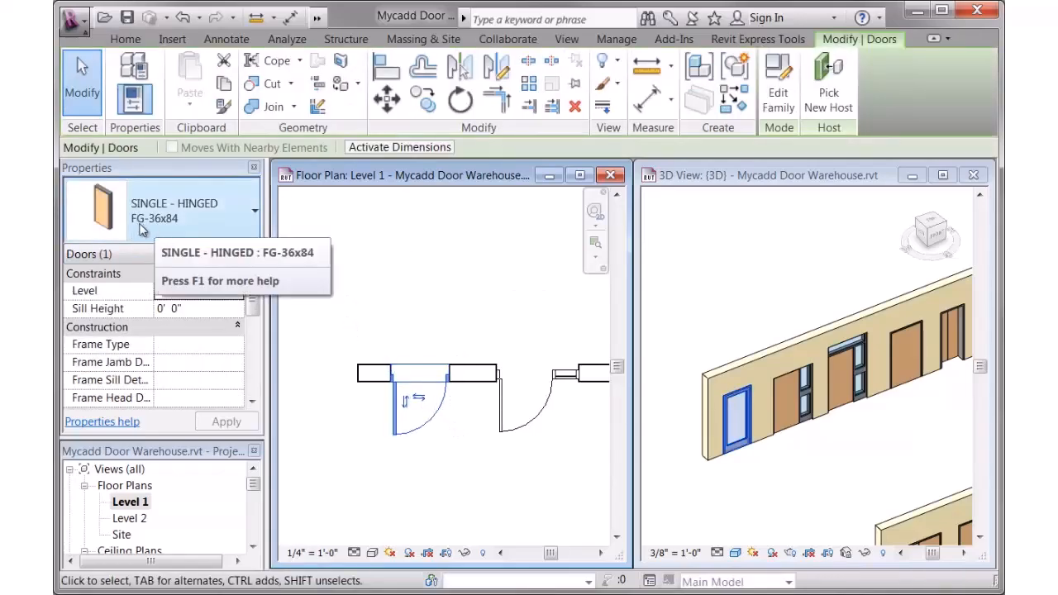
Step: Inspect the glazed single hinged door up close in 3D, and reselect it in the floor plan
{"action": "left_click", "coordinate": [775, 490]}
{"action": "left_click", "coordinate": [760, 473]}
{"action": "scroll", "coordinate": [742, 460], "scroll_direction": "up", "scroll_amount": 3}
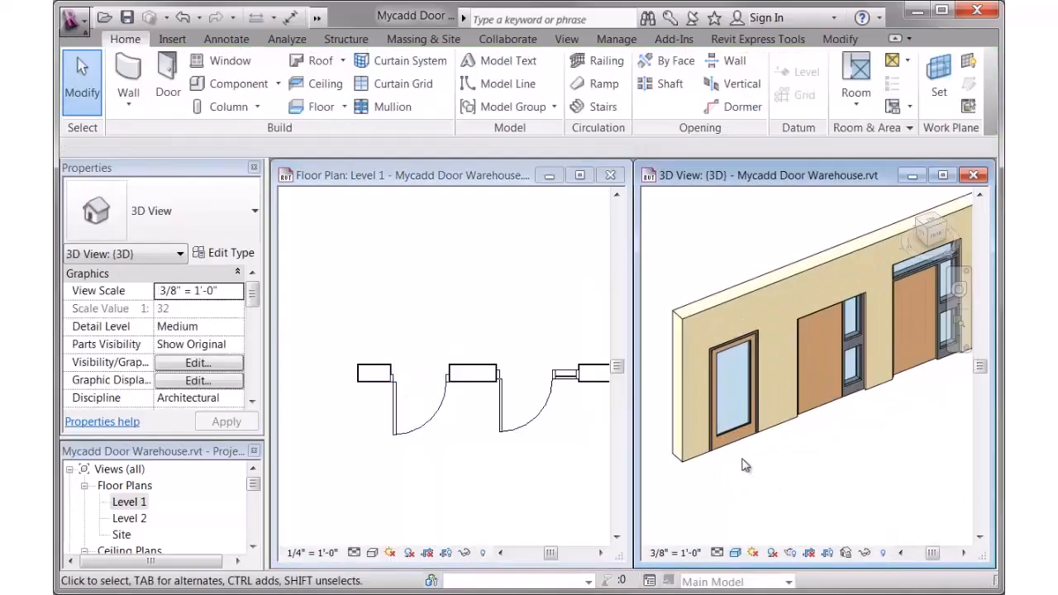
{"action": "middle_click_drag", "start_coordinate": [762, 472], "coordinate": [795, 493]}
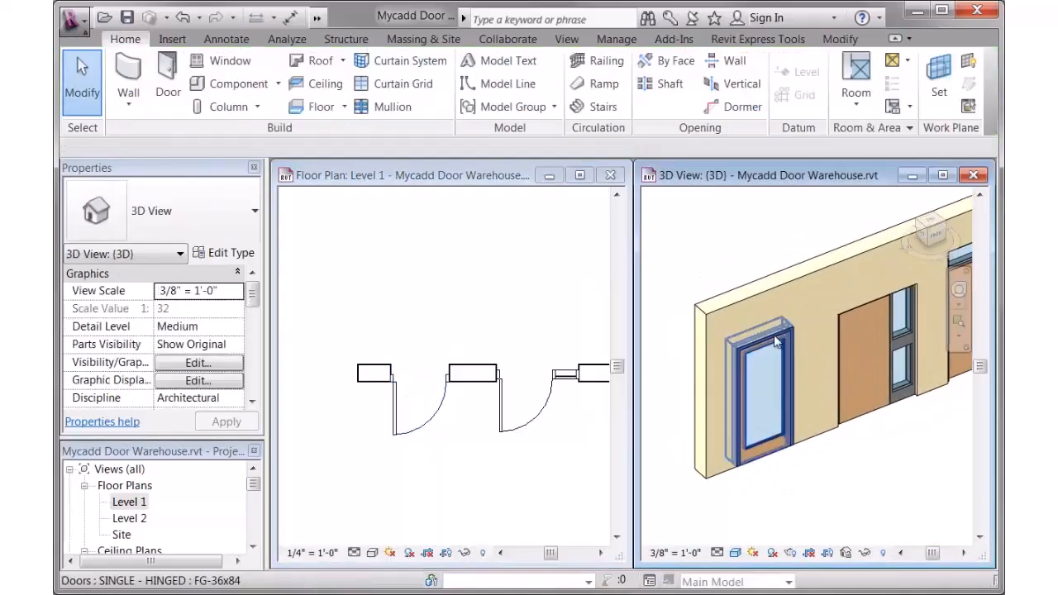
{"action": "left_click", "coordinate": [441, 416]}
{"action": "left_click", "coordinate": [440, 415]}
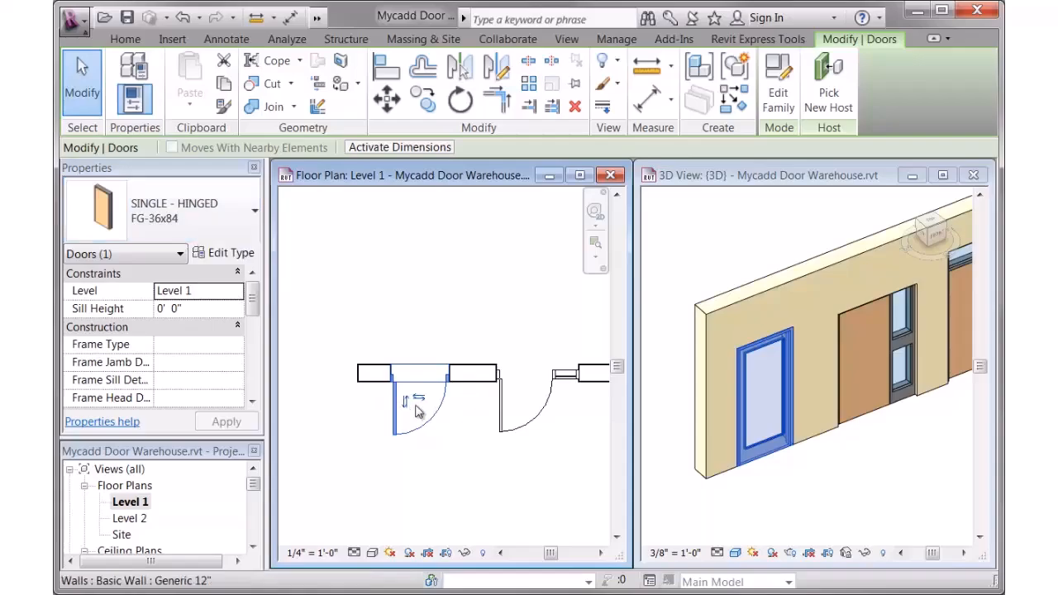
Step: Check the types of the hinged door with sidelite and the neighbouring one with sidelite and transom, comparing plan and 3D
{"action": "left_click", "coordinate": [453, 451]}
{"action": "middle_click_drag", "start_coordinate": [504, 450], "coordinate": [370, 440]}
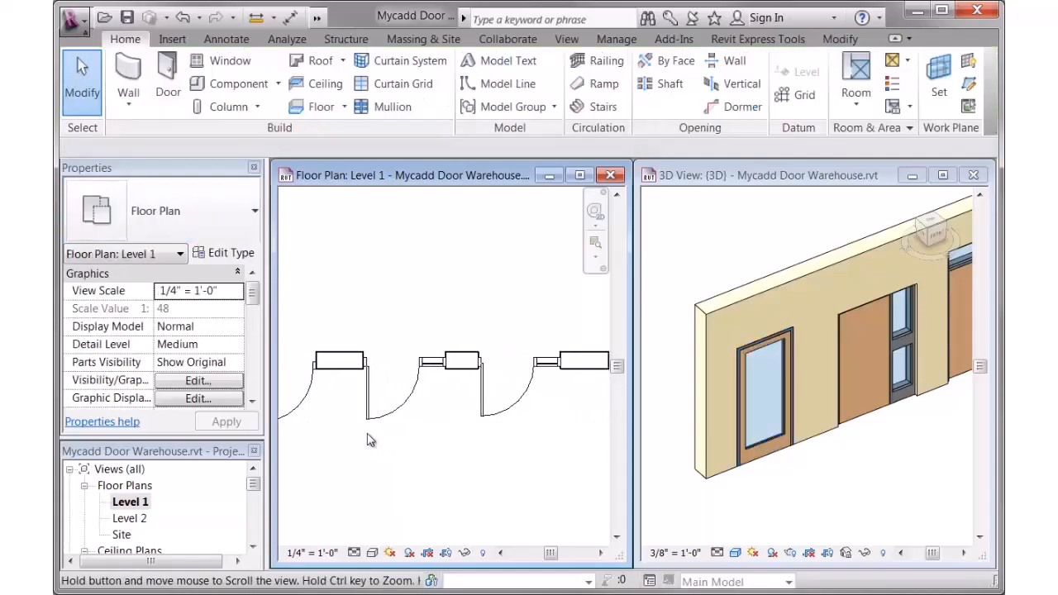
{"action": "left_click", "coordinate": [403, 404]}
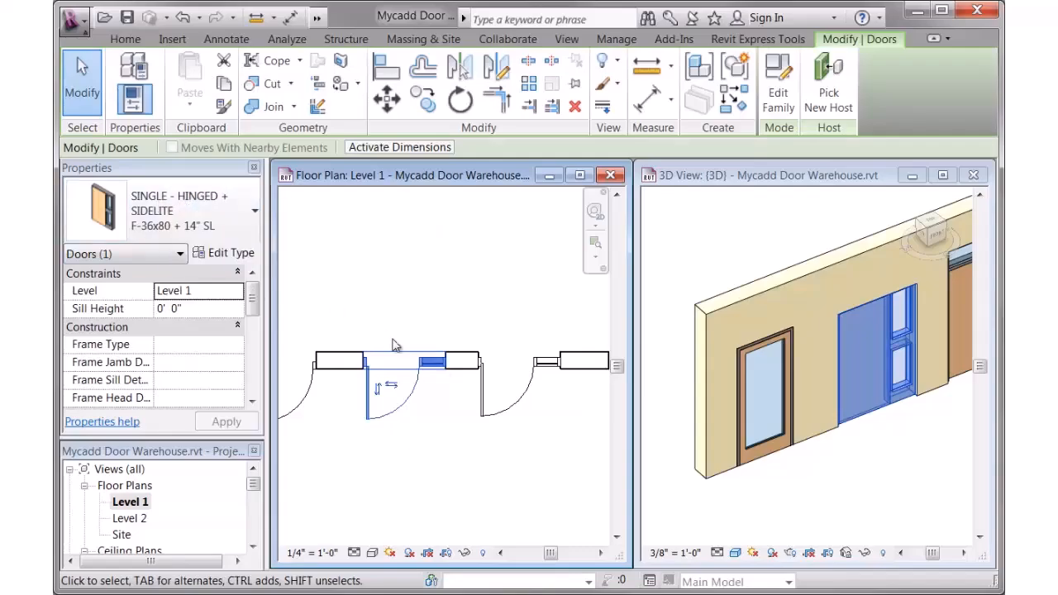
{"action": "scroll", "coordinate": [873, 477], "scroll_direction": "down", "scroll_amount": 2}
{"action": "middle_click_drag", "start_coordinate": [873, 477], "coordinate": [721, 498]}
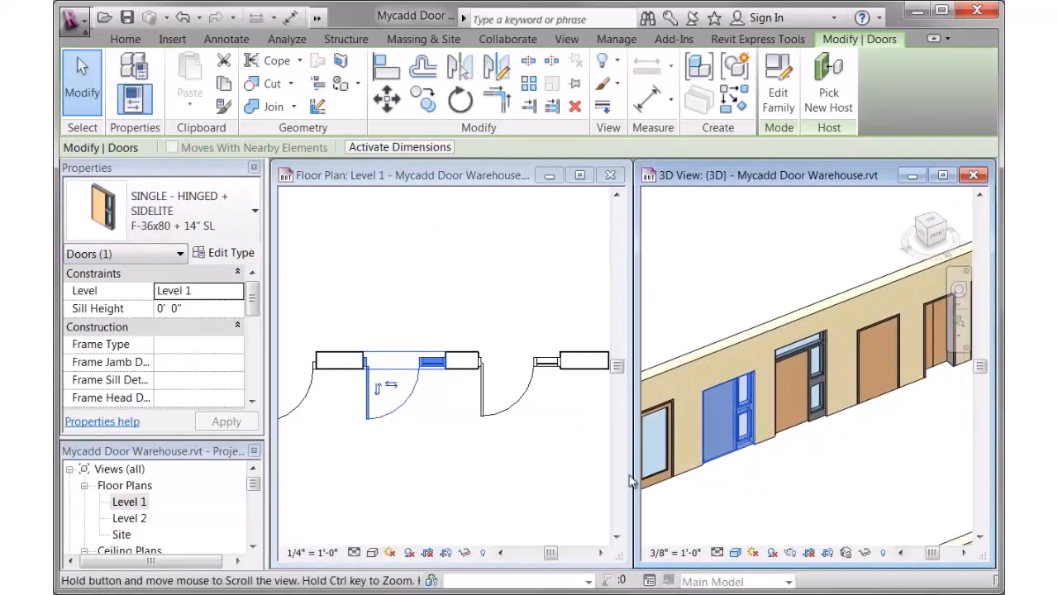
{"action": "left_click", "coordinate": [523, 400]}
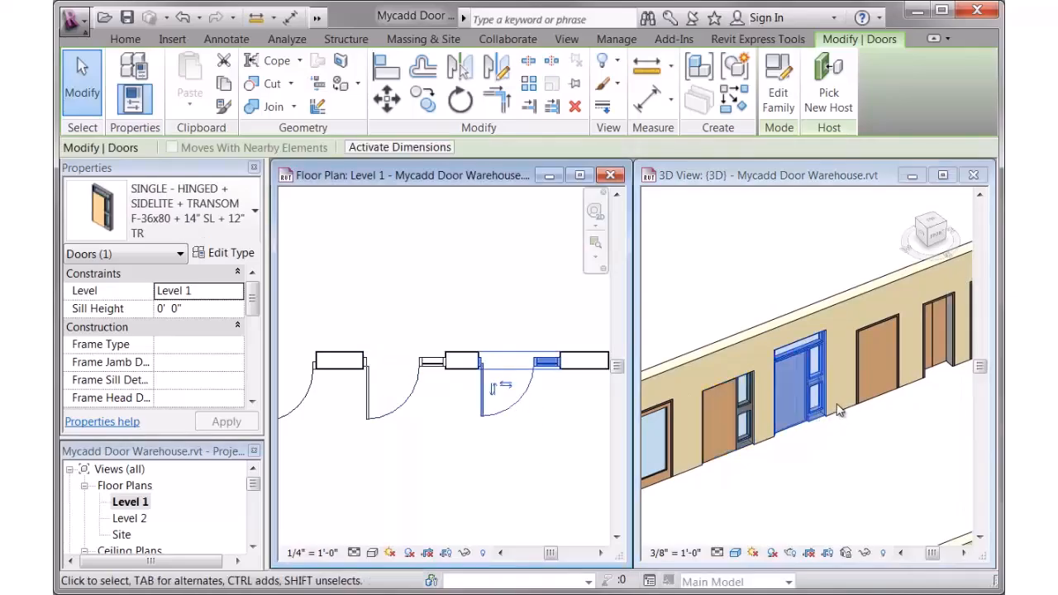
Step: Select the single pivot door in the floor plan and examine its pivot point and swing up close
{"action": "middle_click_drag", "start_coordinate": [858, 445], "coordinate": [720, 490]}
{"action": "middle_click_drag", "start_coordinate": [535, 453], "coordinate": [271, 432]}
{"action": "scroll", "coordinate": [349, 389], "scroll_direction": "down", "scroll_amount": 1}
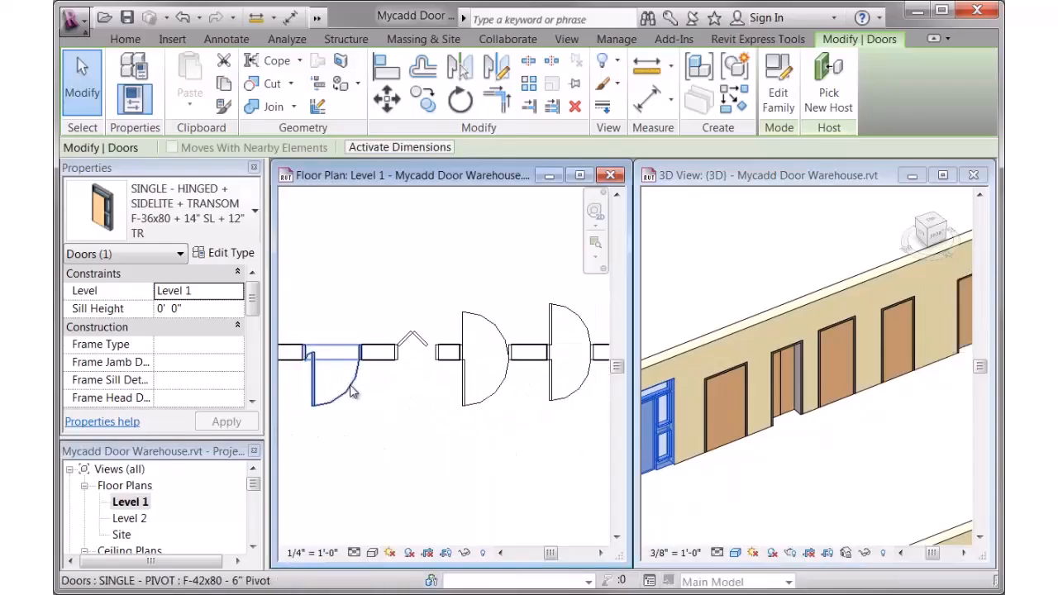
{"action": "left_click", "coordinate": [350, 392]}
{"action": "scroll", "coordinate": [366, 414], "scroll_direction": "up", "scroll_amount": 5}
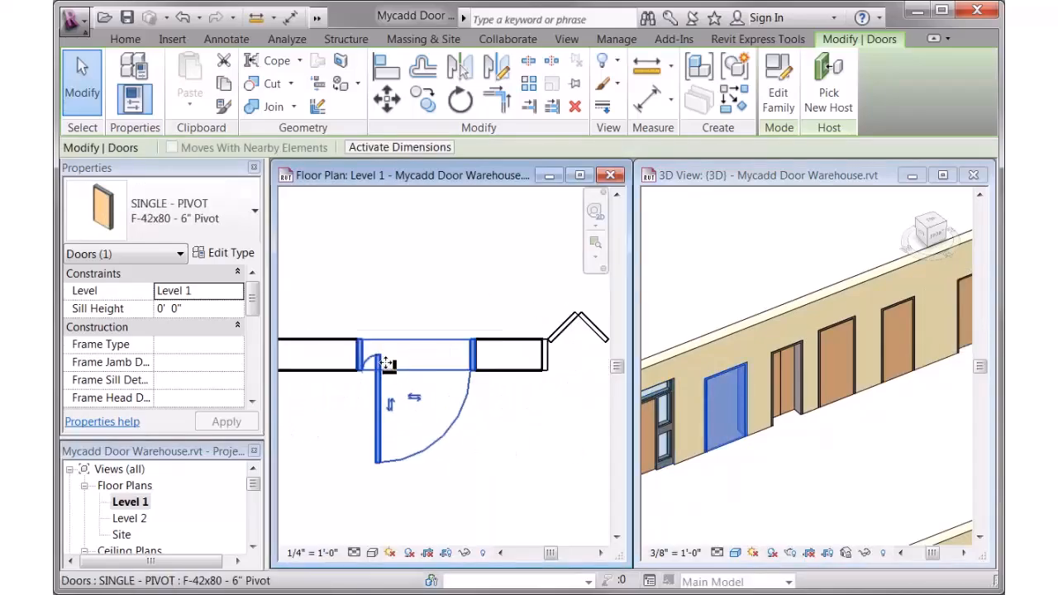
{"action": "scroll", "coordinate": [392, 385], "scroll_direction": "down", "scroll_amount": 6}
{"action": "middle_click_drag", "start_coordinate": [482, 436], "coordinate": [447, 435]}
{"action": "key", "text": "Escape"}
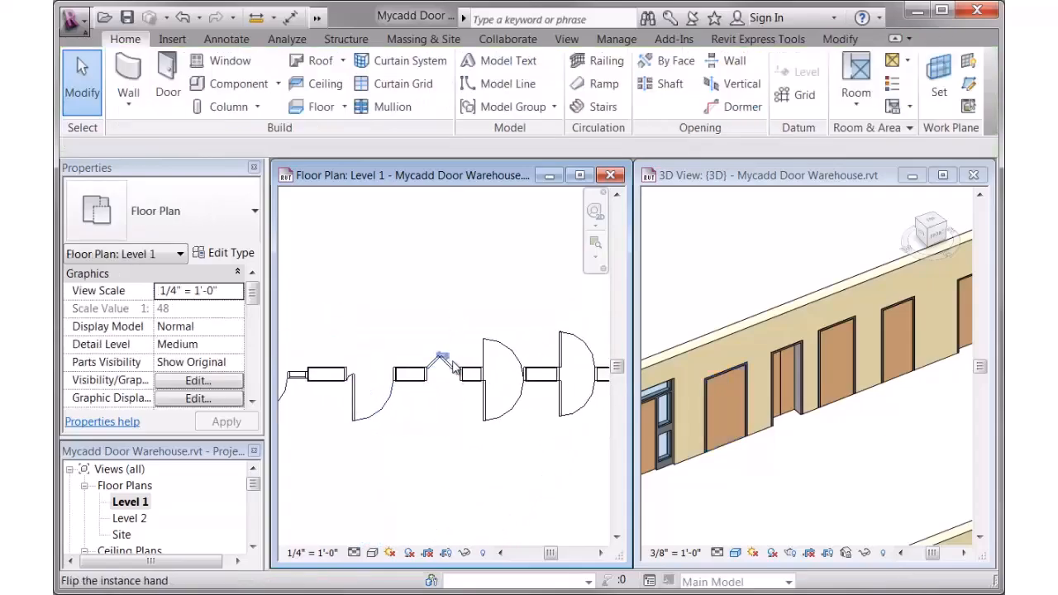
Step: Flip the single bifold door so its panels fold out on the opposite side of the wall
{"action": "left_click", "coordinate": [446, 362]}
{"action": "key", "text": "Delete"}
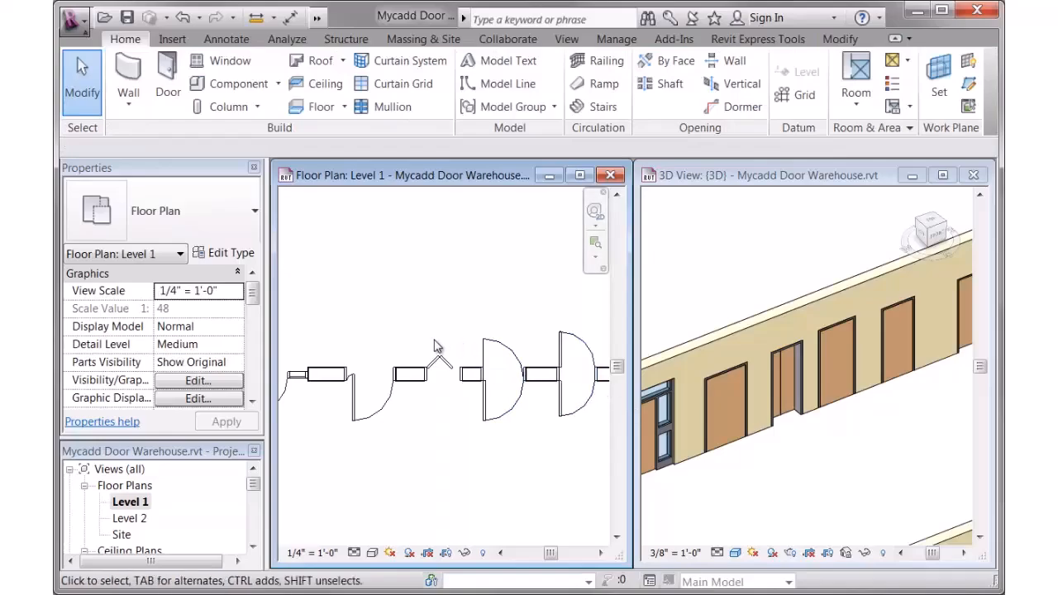
{"action": "left_click", "coordinate": [443, 363]}
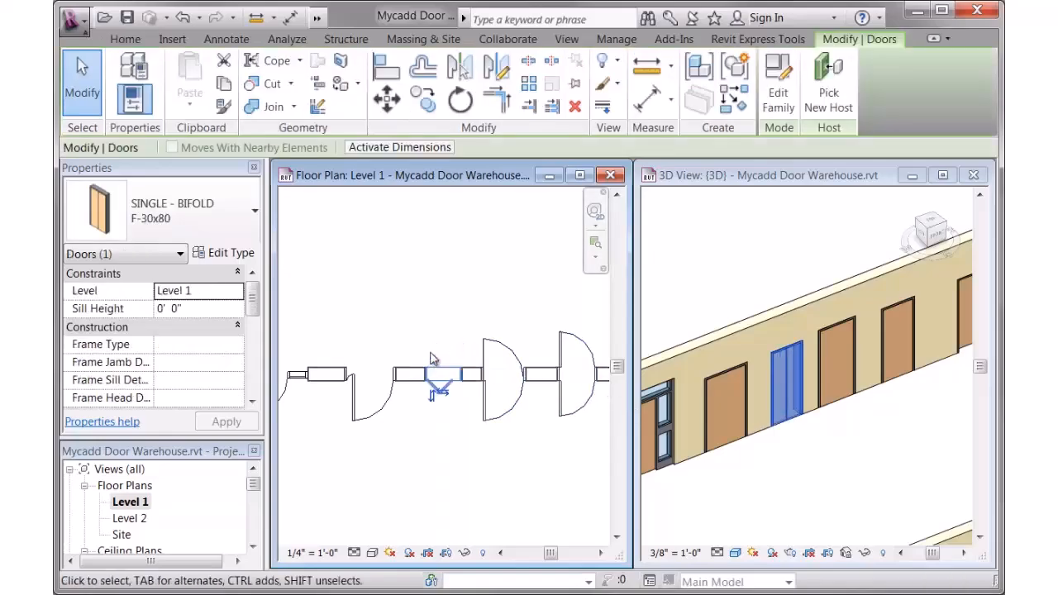
{"action": "left_click", "coordinate": [797, 441]}
{"action": "left_click", "coordinate": [806, 448]}
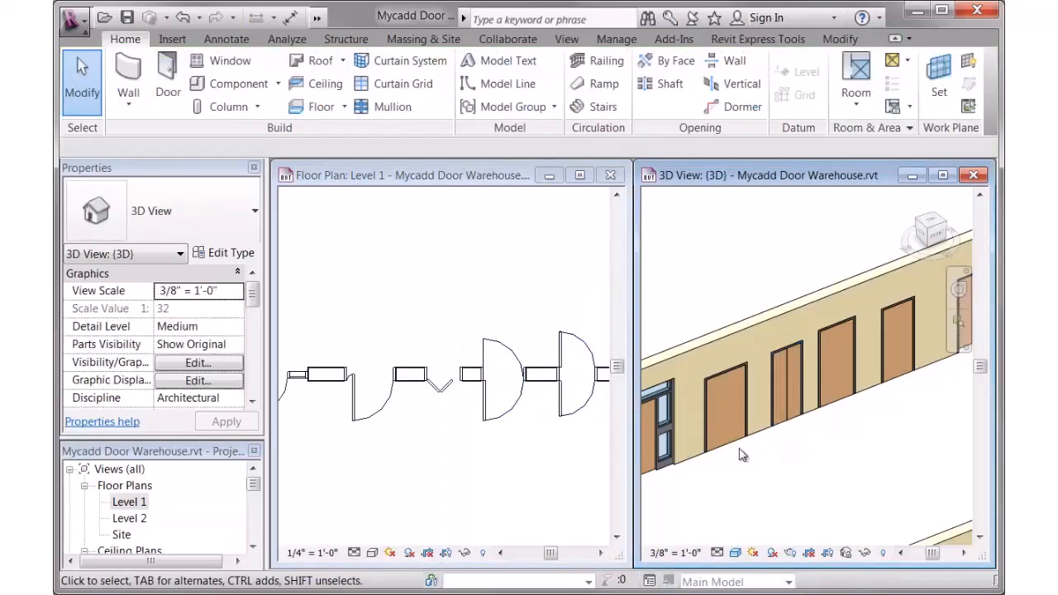
Step: Check the types of the single double-acting door and the communicating door beside it in the floor plan
{"action": "left_click", "coordinate": [519, 360]}
{"action": "left_click", "coordinate": [518, 361]}
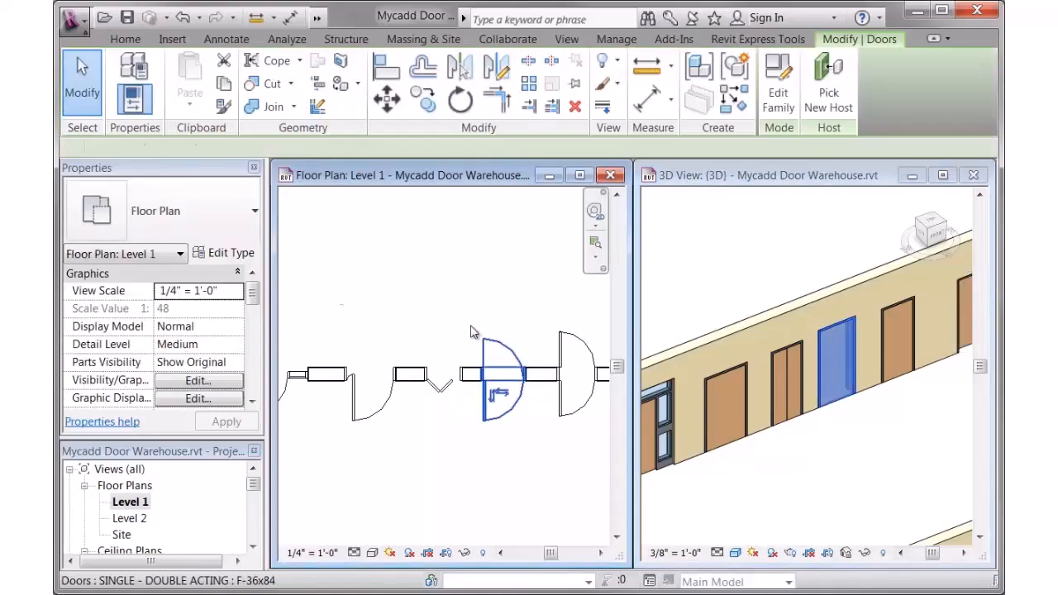
{"action": "middle_click_drag", "start_coordinate": [534, 427], "coordinate": [428, 430]}
{"action": "left_click", "coordinate": [483, 355]}
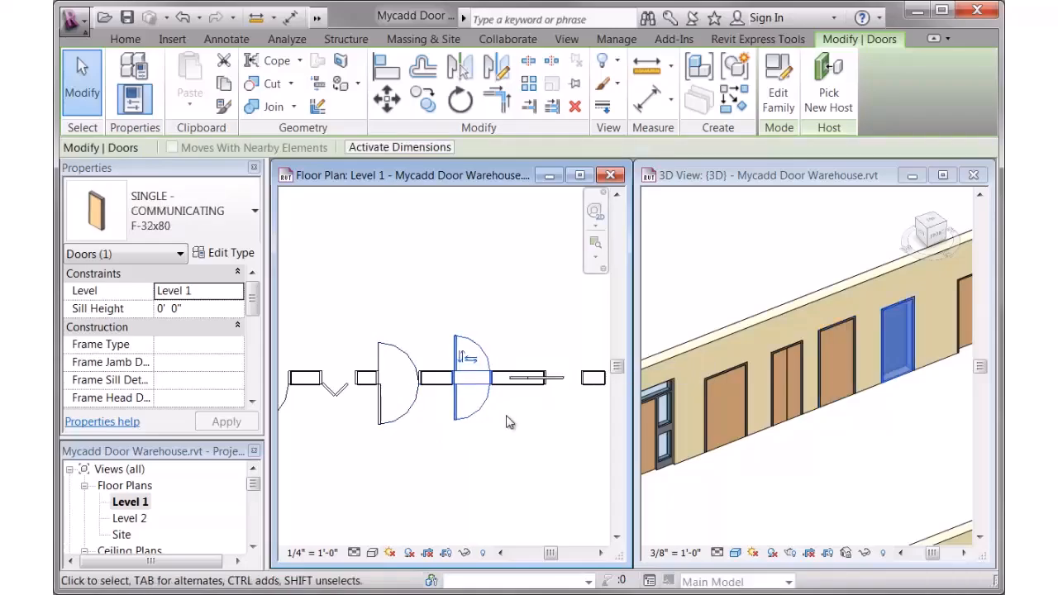
Step: Check the types of the single pocket door and the wall slider at the end of the first wall
{"action": "middle_click_drag", "start_coordinate": [522, 428], "coordinate": [452, 431]}
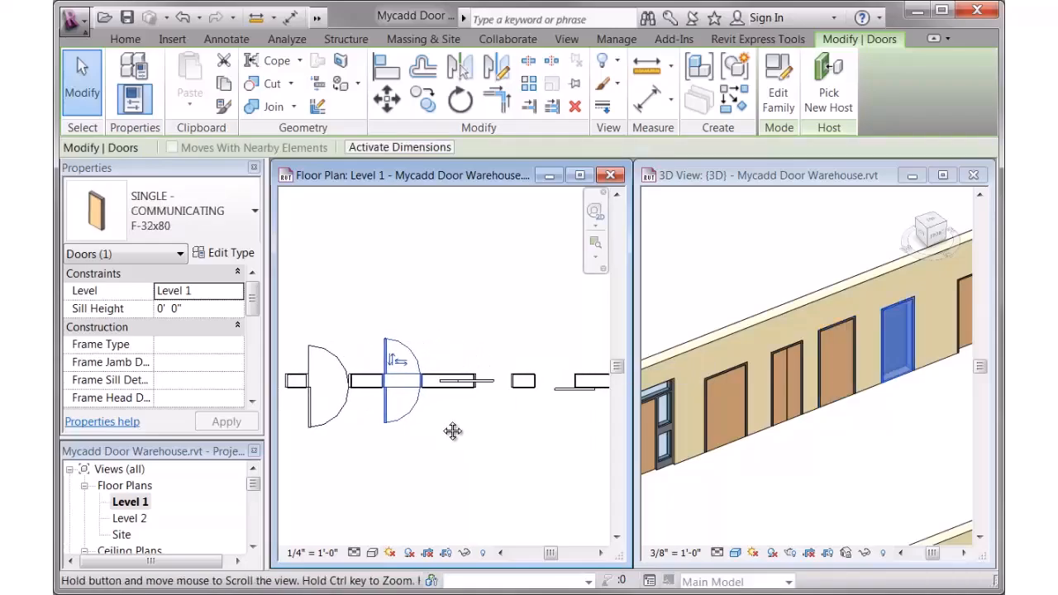
{"action": "left_click", "coordinate": [481, 420]}
{"action": "scroll", "coordinate": [483, 381], "scroll_direction": "up", "scroll_amount": 1}
{"action": "left_click", "coordinate": [484, 382]}
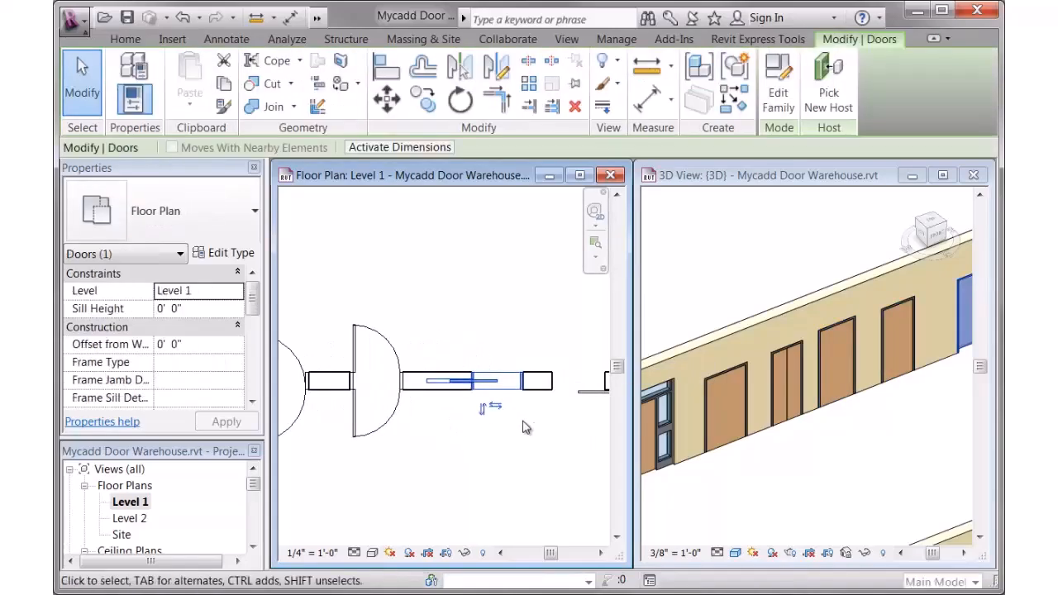
{"action": "middle_click_drag", "start_coordinate": [524, 420], "coordinate": [396, 416]}
{"action": "left_click", "coordinate": [464, 405]}
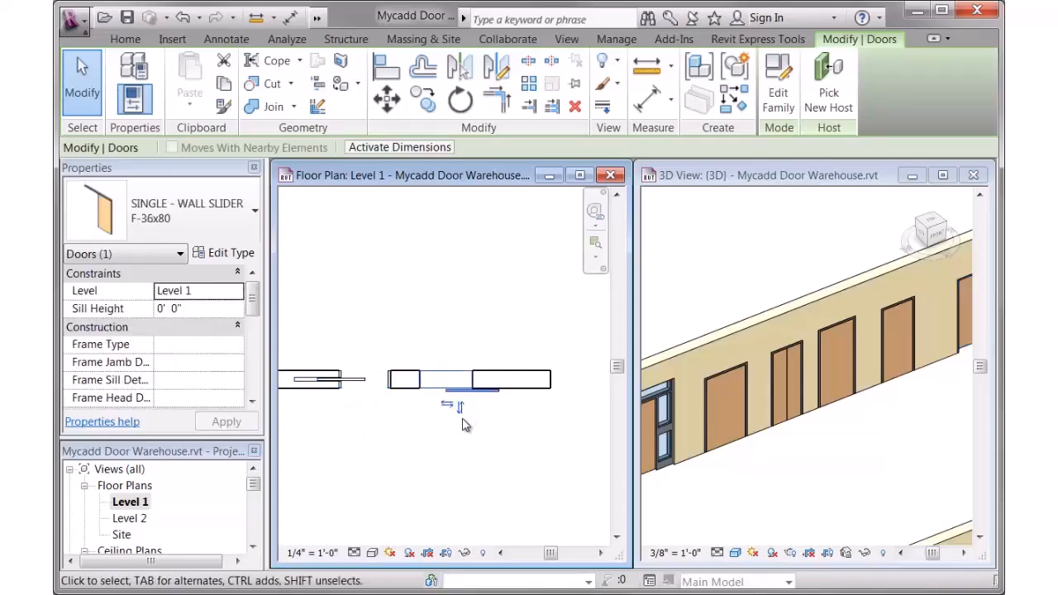
Step: Bring the second wall of double doors into both views and select its first door, the double hinged one
{"action": "scroll", "coordinate": [466, 414], "scroll_direction": "down", "scroll_amount": 2}
{"action": "middle_click_drag", "start_coordinate": [442, 446], "coordinate": [543, 314]}
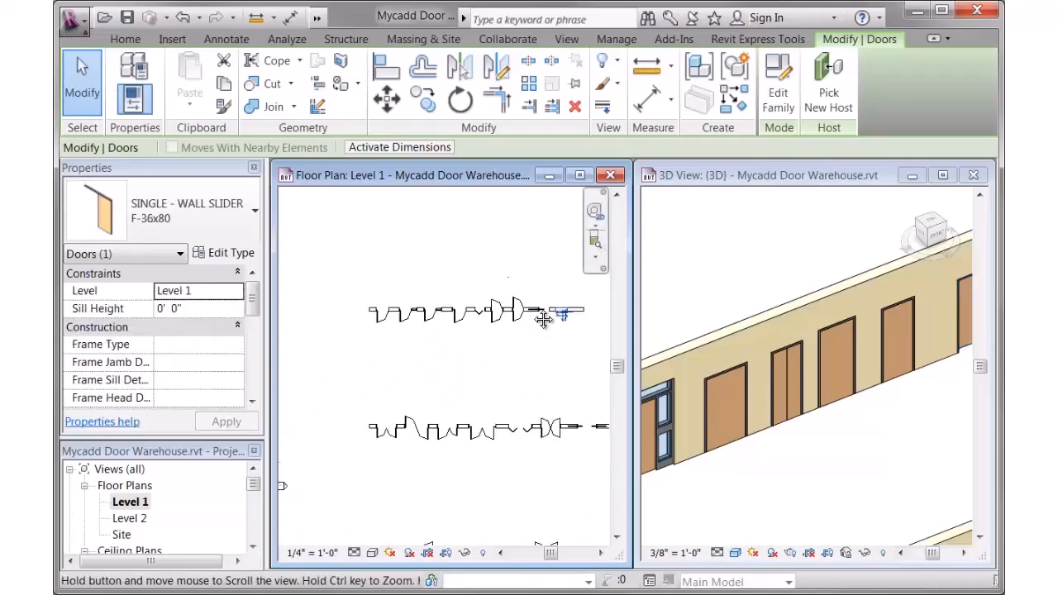
{"action": "scroll", "coordinate": [394, 366], "scroll_direction": "up", "scroll_amount": 3}
{"action": "middle_click_drag", "start_coordinate": [422, 416], "coordinate": [468, 293]}
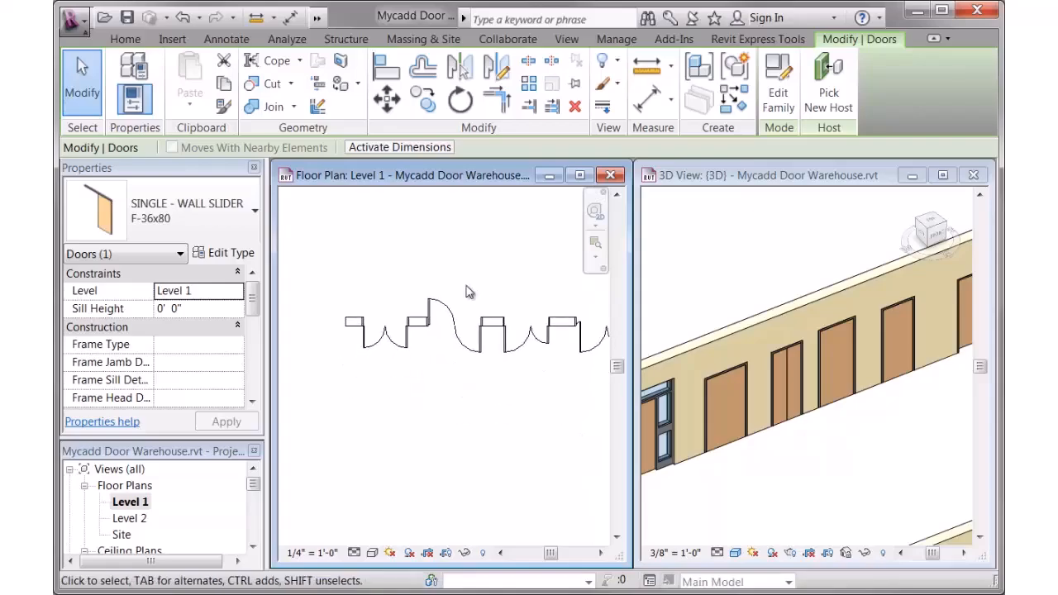
{"action": "scroll", "coordinate": [467, 293], "scroll_direction": "up", "scroll_amount": 1}
{"action": "middle_click_drag", "start_coordinate": [832, 466], "coordinate": [730, 262]}
{"action": "left_click", "coordinate": [418, 382]}
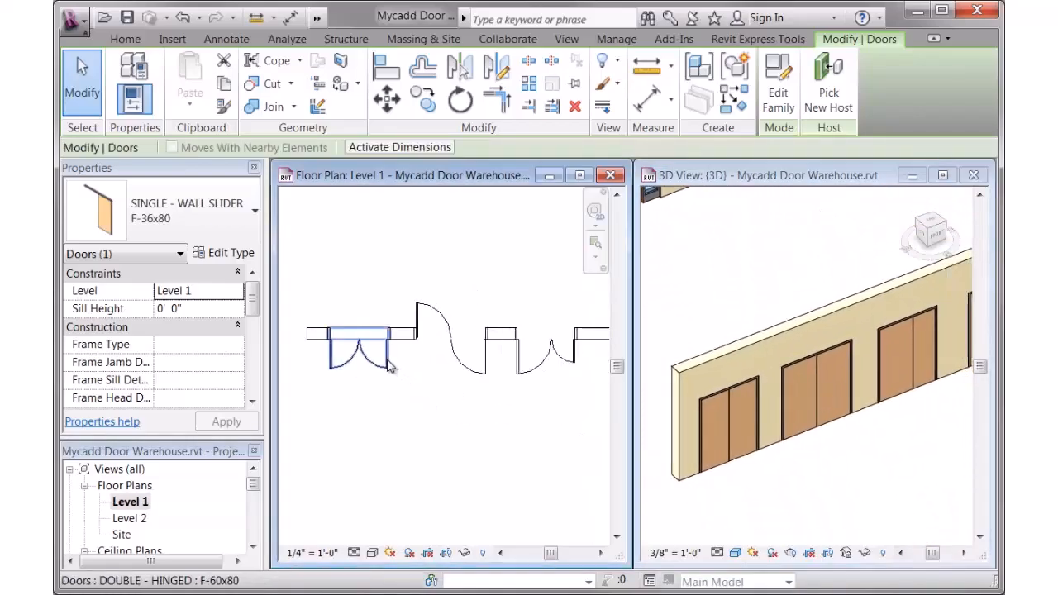
{"action": "left_click", "coordinate": [388, 362]}
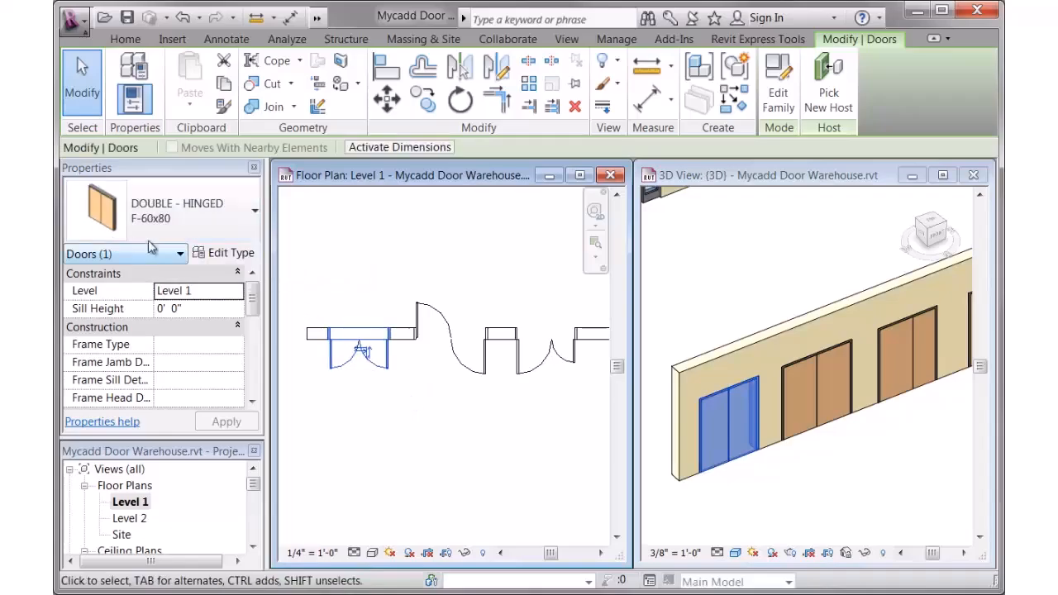
Step: Check the types of the double egress door and the unequal-leaf double door in the second wall
{"action": "left_click", "coordinate": [442, 320]}
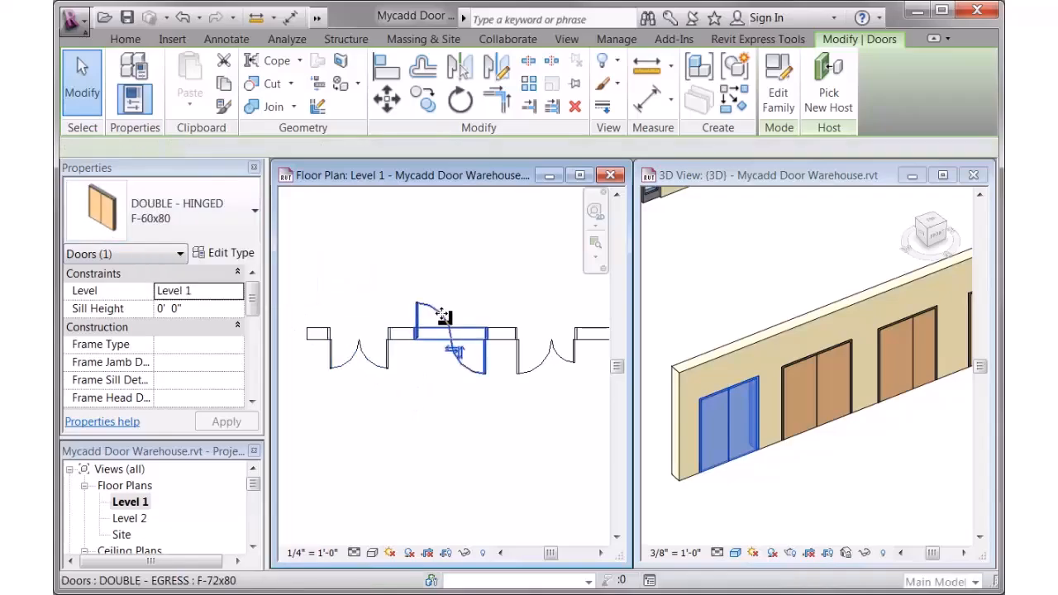
{"action": "middle_click_drag", "start_coordinate": [494, 435], "coordinate": [370, 456]}
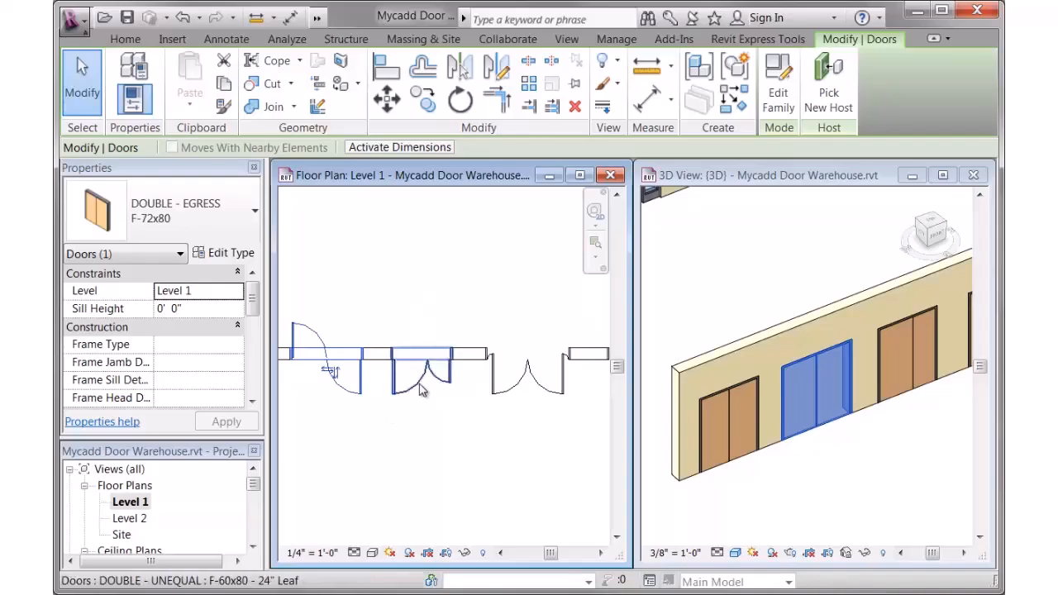
{"action": "left_click", "coordinate": [420, 390]}
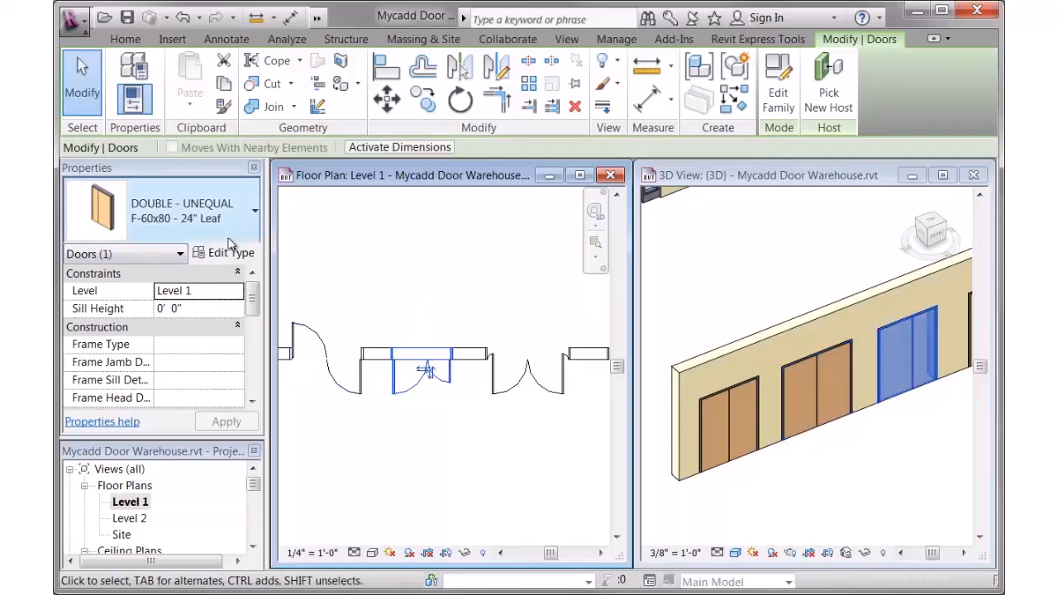
Step: Check the types of the double pivot door and the double bifold door, comparing floor plan and 3D view
{"action": "middle_click_drag", "start_coordinate": [484, 401], "coordinate": [368, 407]}
{"action": "left_click", "coordinate": [417, 416]}
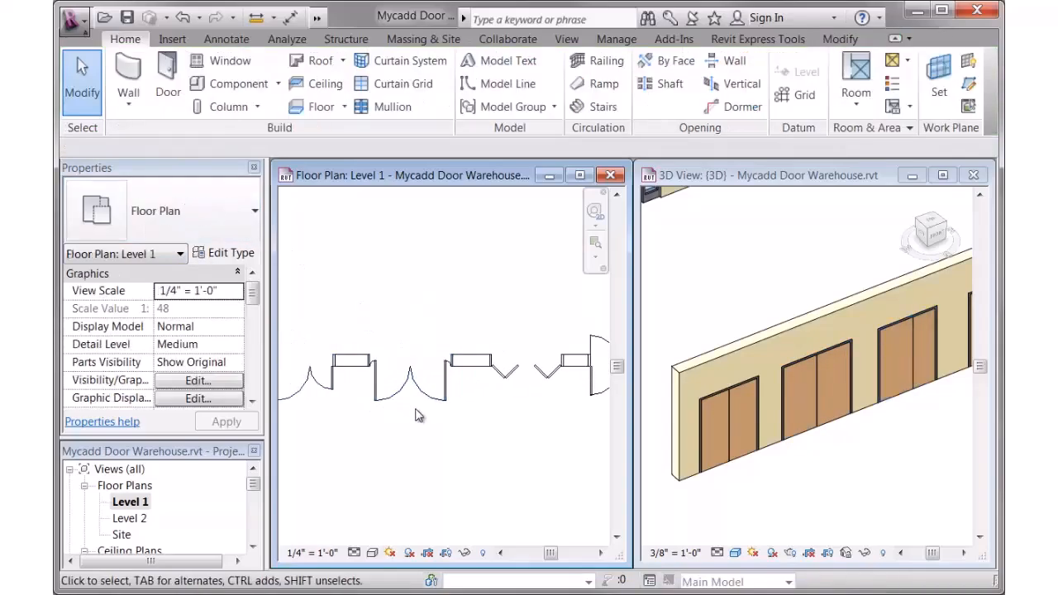
{"action": "left_click", "coordinate": [420, 399]}
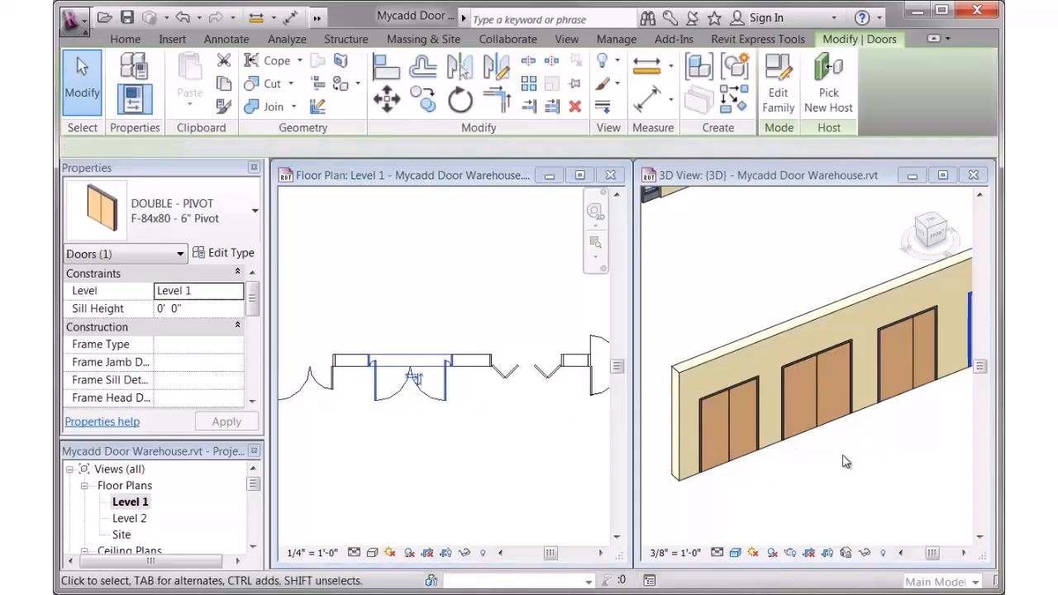
{"action": "left_click", "coordinate": [872, 457]}
{"action": "middle_click_drag", "start_coordinate": [851, 472], "coordinate": [547, 547]}
{"action": "left_click", "coordinate": [498, 441]}
{"action": "left_click", "coordinate": [506, 377]}
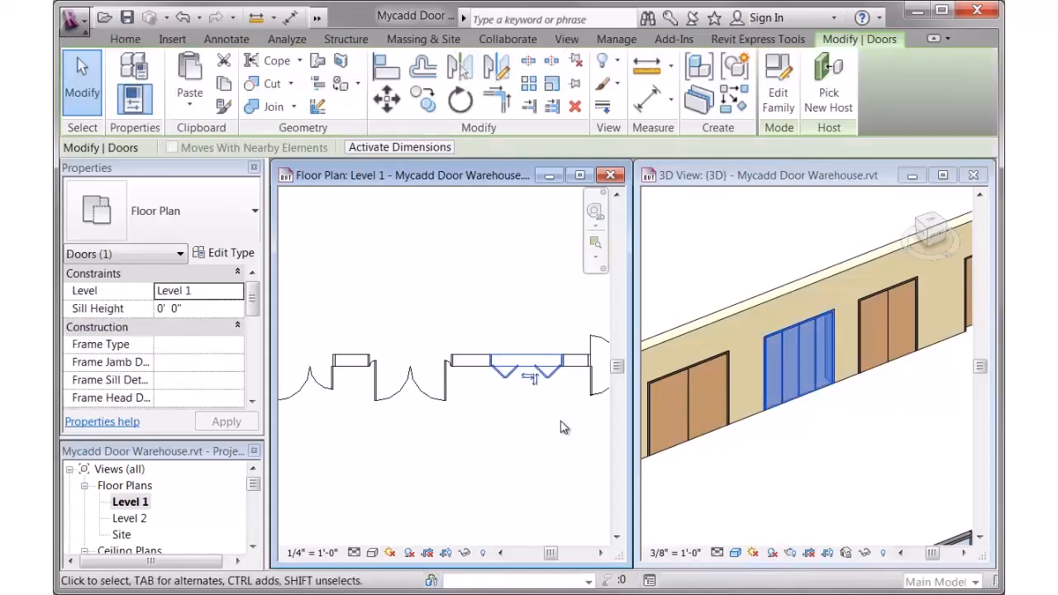
Step: Check the types of the double-acting, pocket and sliding double doors farther along the second wall
{"action": "middle_click_drag", "start_coordinate": [560, 436], "coordinate": [376, 402]}
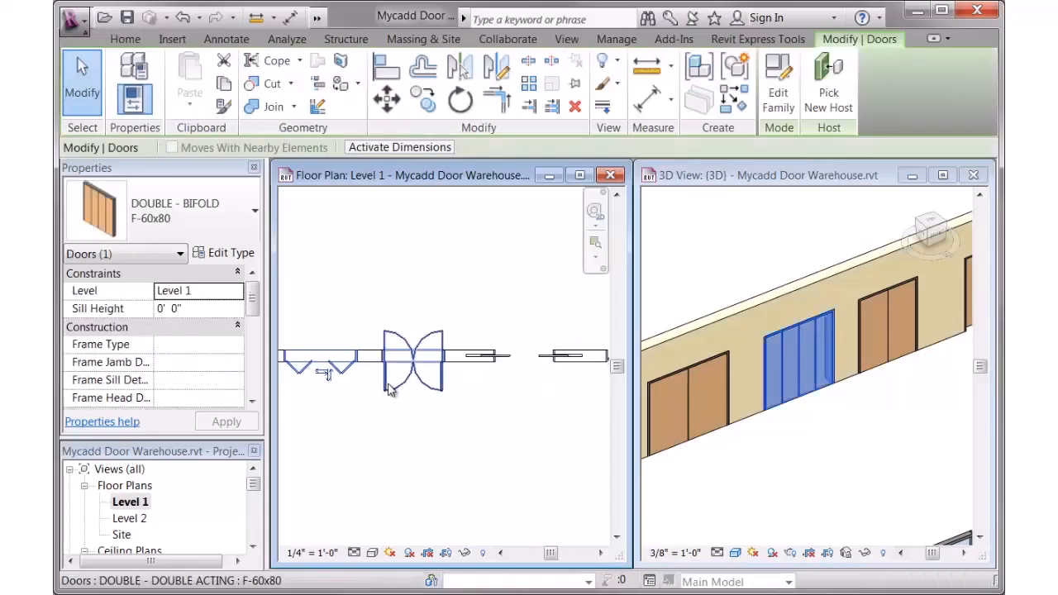
{"action": "left_click", "coordinate": [391, 389]}
{"action": "middle_click_drag", "start_coordinate": [472, 418], "coordinate": [404, 420]}
{"action": "left_click", "coordinate": [460, 376]}
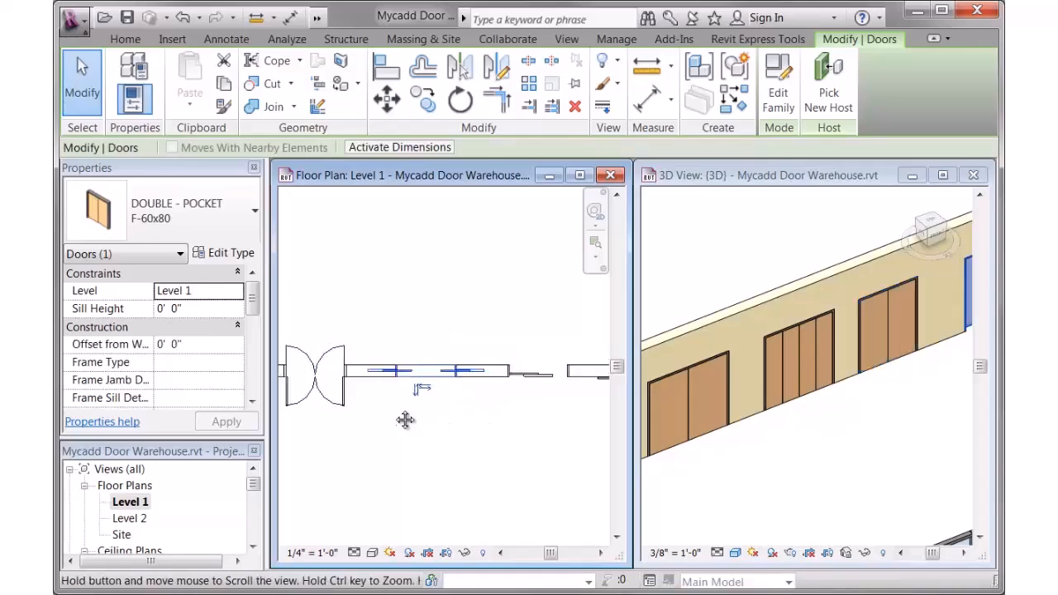
{"action": "left_click", "coordinate": [475, 382]}
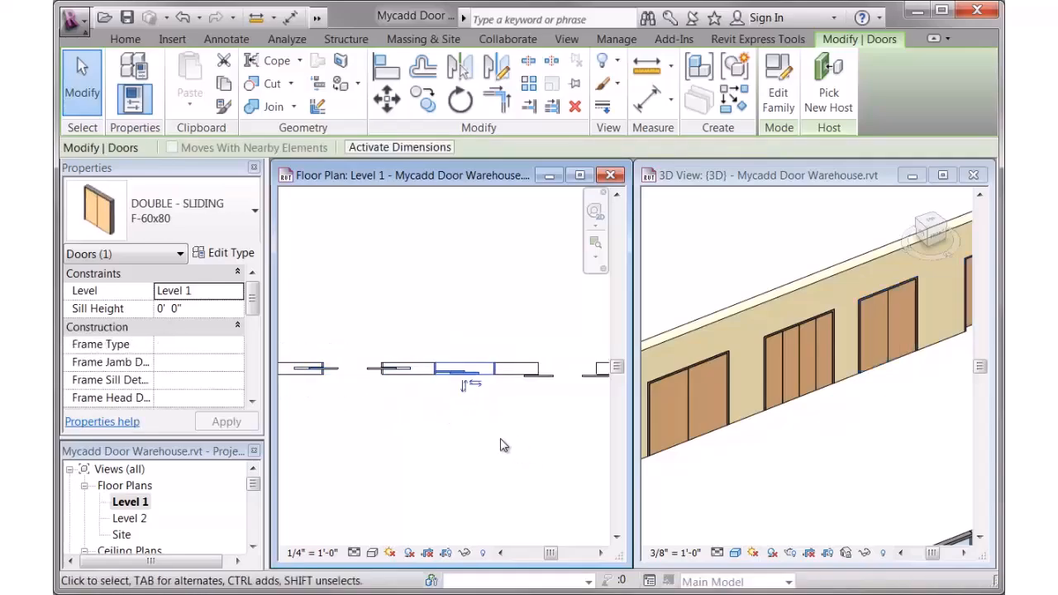
Step: Check the type of the double wall slider in the second wall, and bring the curtain wall doors into both views
{"action": "middle_click_drag", "start_coordinate": [478, 448], "coordinate": [446, 444]}
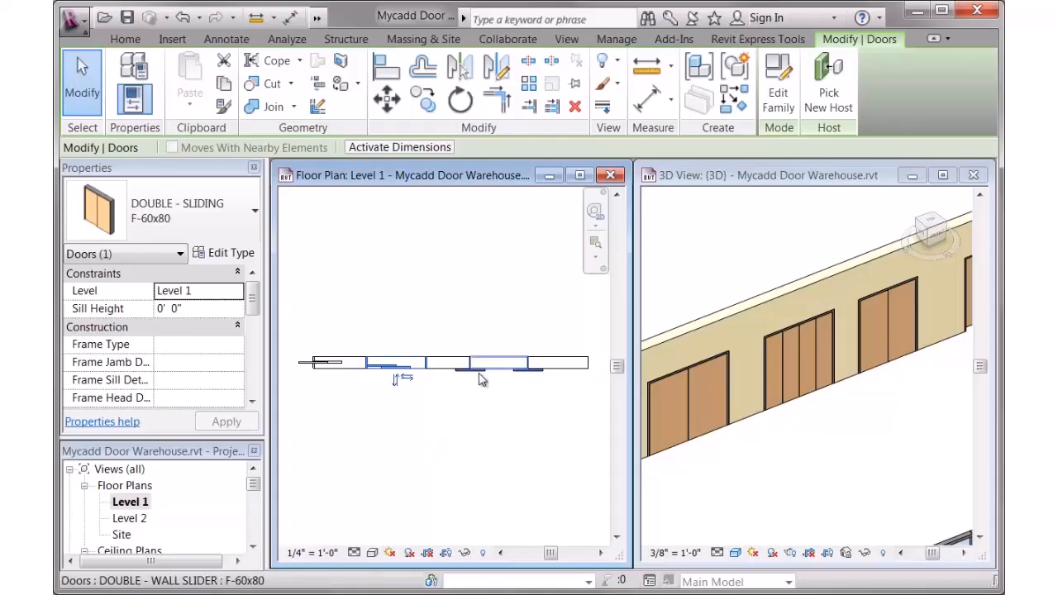
{"action": "left_click", "coordinate": [481, 377]}
{"action": "scroll", "coordinate": [497, 438], "scroll_direction": "down", "scroll_amount": 5}
{"action": "middle_click_drag", "start_coordinate": [431, 458], "coordinate": [497, 350]}
{"action": "scroll", "coordinate": [395, 403], "scroll_direction": "up", "scroll_amount": 5}
{"action": "middle_click_drag", "start_coordinate": [389, 429], "coordinate": [444, 429]}
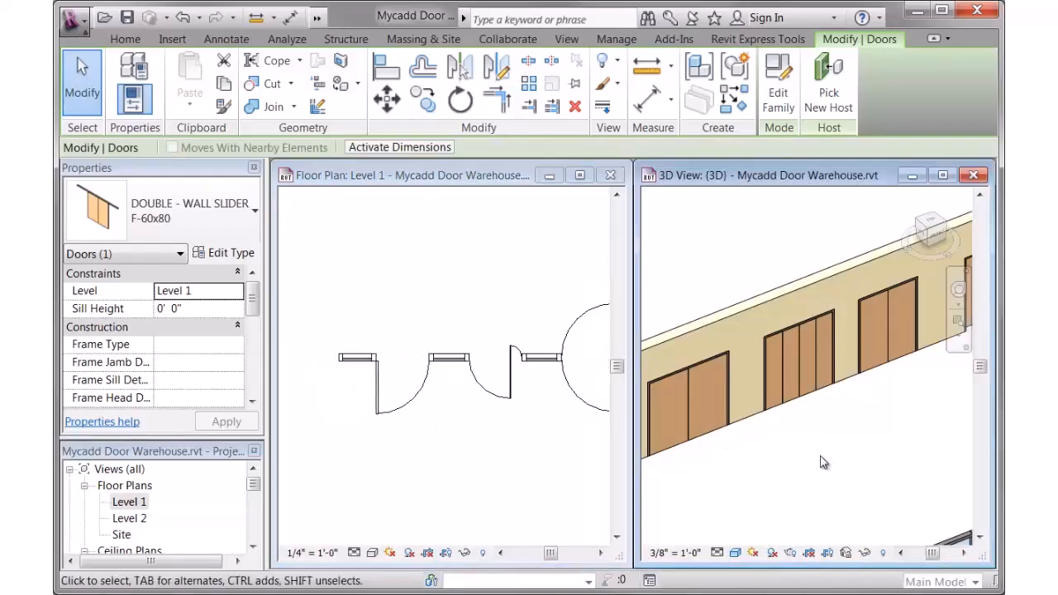
{"action": "scroll", "coordinate": [830, 465], "scroll_direction": "down", "scroll_amount": 3}
{"action": "middle_click_drag", "start_coordinate": [838, 484], "coordinate": [793, 335]}
{"action": "scroll", "coordinate": [780, 349], "scroll_direction": "up", "scroll_amount": 3}
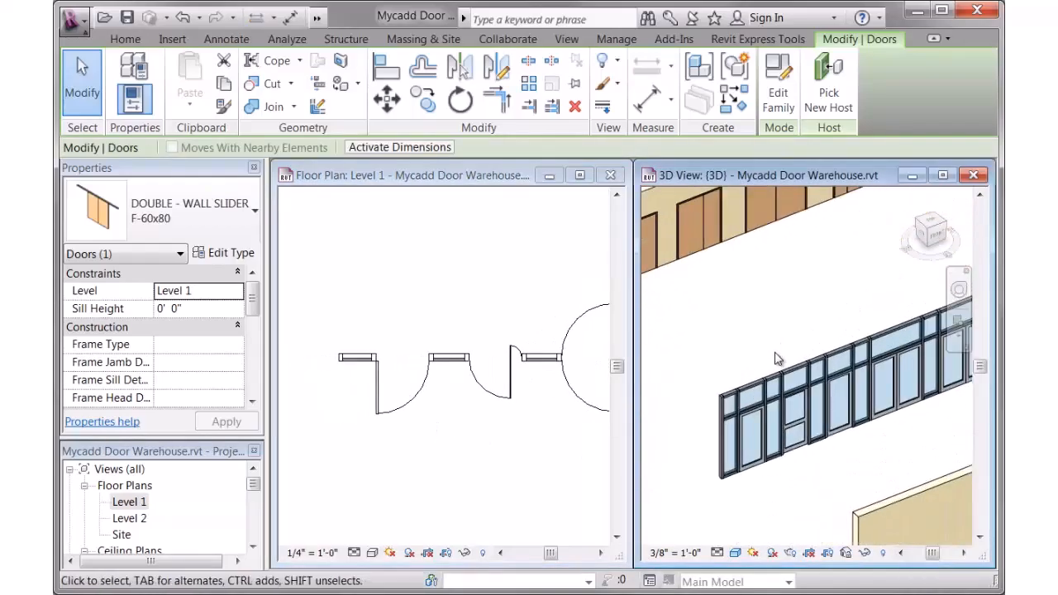
Step: Check the types of the single hinged and single pivot doors at the start of the curtain wall
{"action": "left_click", "coordinate": [425, 395]}
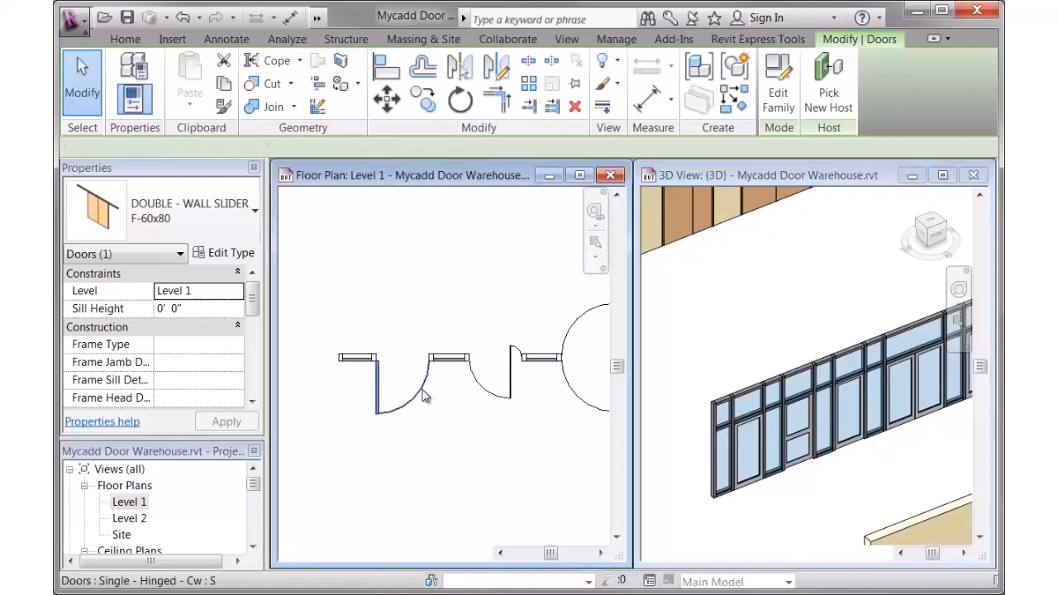
{"action": "left_click", "coordinate": [491, 403]}
{"action": "middle_click_drag", "start_coordinate": [526, 443], "coordinate": [345, 458]}
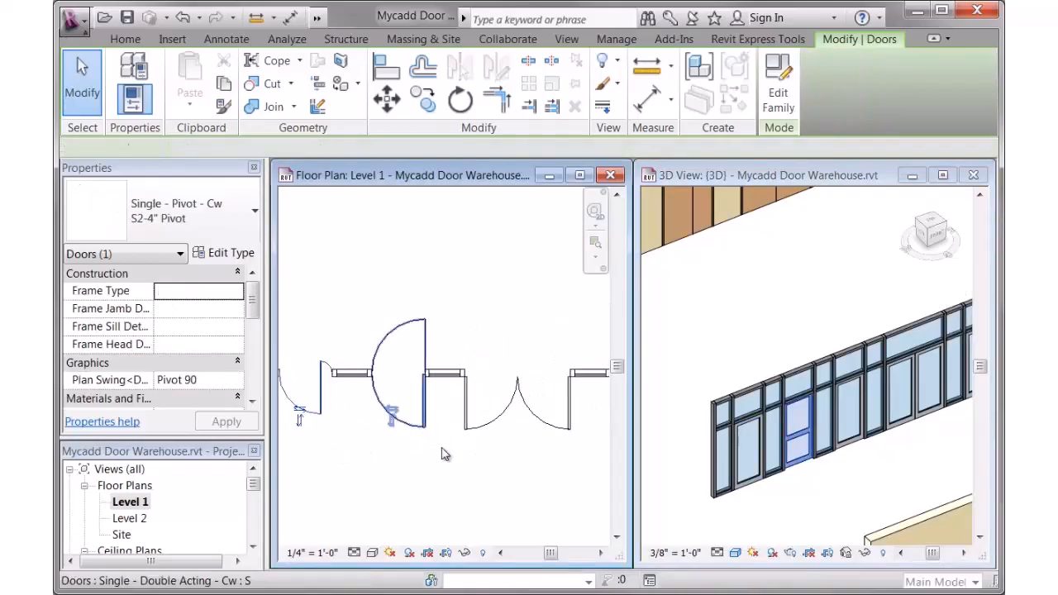
Step: Check the types of the double doors farther along the curtain wall, up to the double bifold door
{"action": "left_click", "coordinate": [465, 423]}
{"action": "middle_click_drag", "start_coordinate": [465, 465], "coordinate": [363, 465]}
{"action": "left_click", "coordinate": [528, 409]}
{"action": "middle_click_drag", "start_coordinate": [484, 455], "coordinate": [364, 458]}
{"action": "middle_click_drag", "start_coordinate": [526, 476], "coordinate": [427, 479]}
{"action": "left_click", "coordinate": [476, 425]}
{"action": "middle_click_drag", "start_coordinate": [501, 455], "coordinate": [371, 467]}
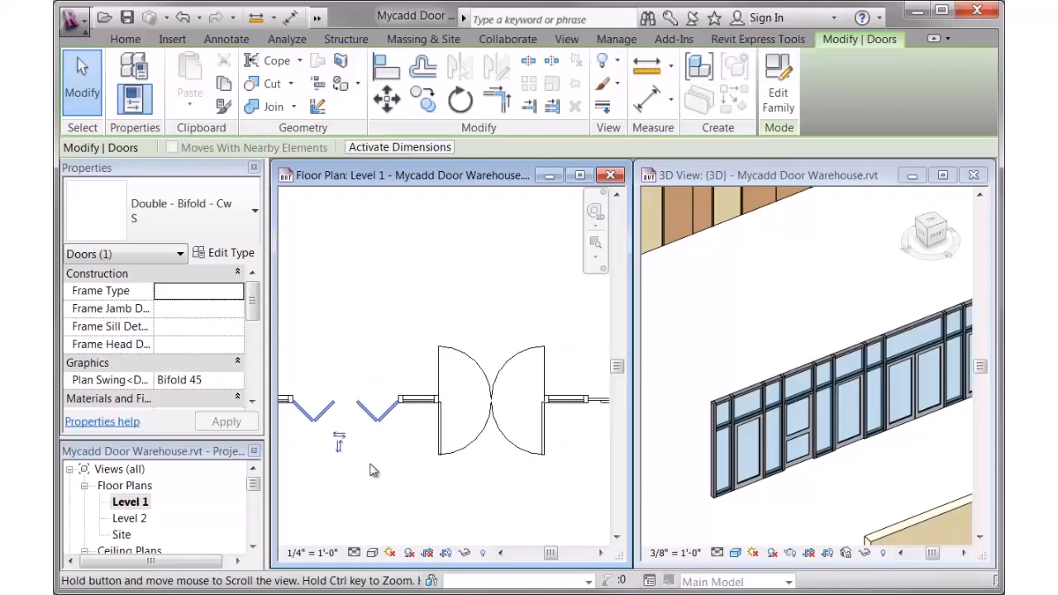
Step: Check the types of the double sliding entrance door and the unequal-leaf double door near the curtain wall's end
{"action": "middle_click_drag", "start_coordinate": [505, 489], "coordinate": [348, 489]}
{"action": "left_click", "coordinate": [514, 410]}
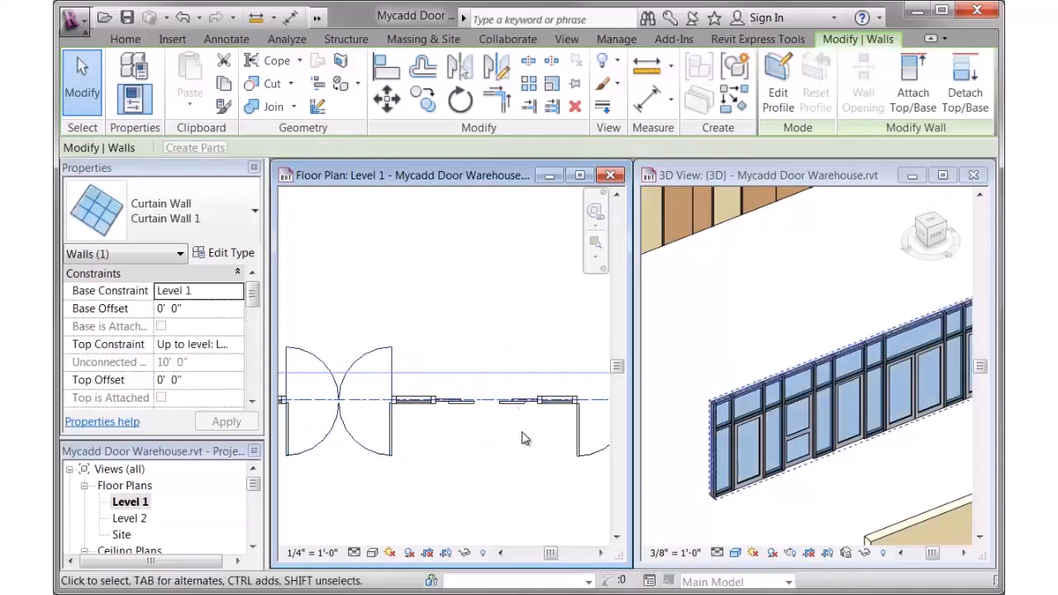
{"action": "left_click", "coordinate": [508, 415]}
{"action": "left_click", "coordinate": [508, 415]}
{"action": "middle_click_drag", "start_coordinate": [489, 445], "coordinate": [373, 446]}
{"action": "left_click", "coordinate": [497, 427]}
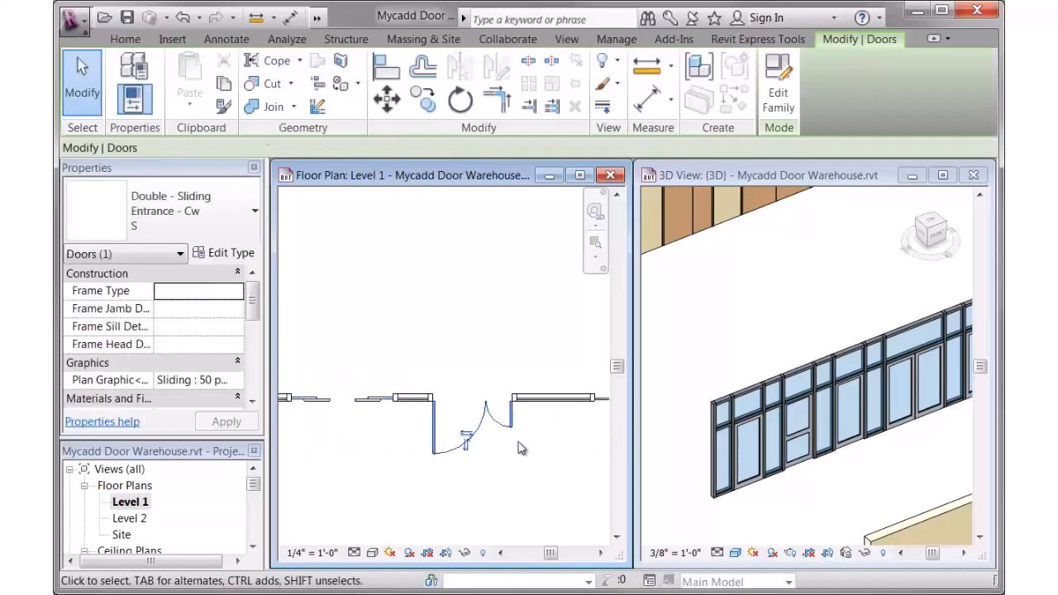
Step: Survey the layout of all door walls in the Level 1 floor plan, and locate the standalone door panels in 3D
{"action": "scroll", "coordinate": [460, 451], "scroll_direction": "down", "scroll_amount": 5}
{"action": "scroll", "coordinate": [439, 464], "scroll_direction": "down", "scroll_amount": 2}
{"action": "middle_click_drag", "start_coordinate": [439, 463], "coordinate": [551, 457]}
{"action": "scroll", "coordinate": [546, 450], "scroll_direction": "down", "scroll_amount": 3}
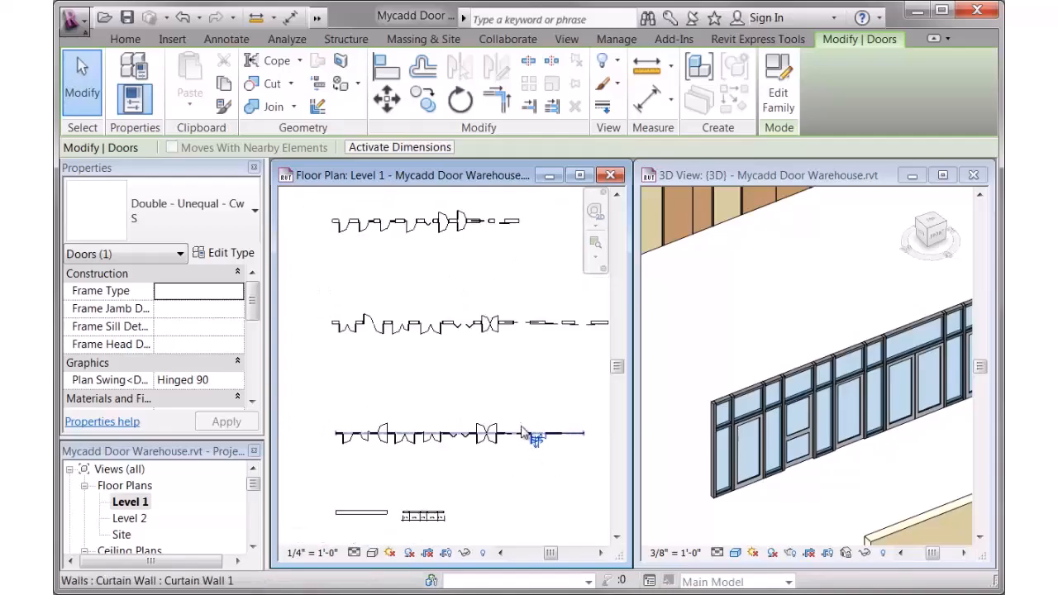
{"action": "middle_click_drag", "start_coordinate": [538, 405], "coordinate": [487, 434]}
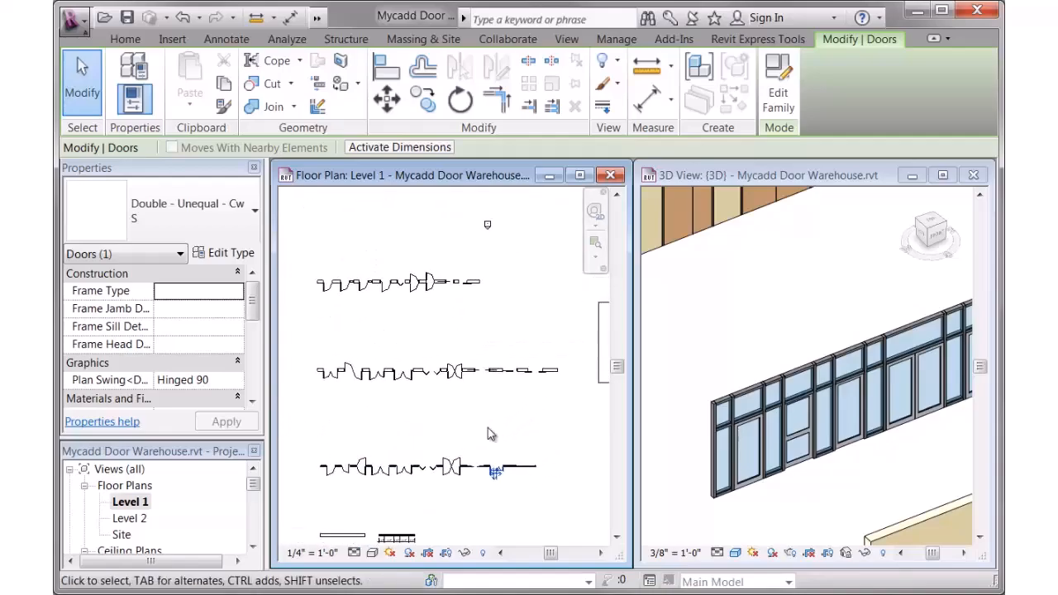
{"action": "scroll", "coordinate": [489, 408], "scroll_direction": "down", "scroll_amount": 1}
{"action": "left_click", "coordinate": [712, 337]}
{"action": "scroll", "coordinate": [721, 320], "scroll_direction": "down", "scroll_amount": 4}
{"action": "middle_click_drag", "start_coordinate": [745, 340], "coordinate": [905, 508]}
{"action": "middle_click_drag", "start_coordinate": [779, 397], "coordinate": [886, 414]}
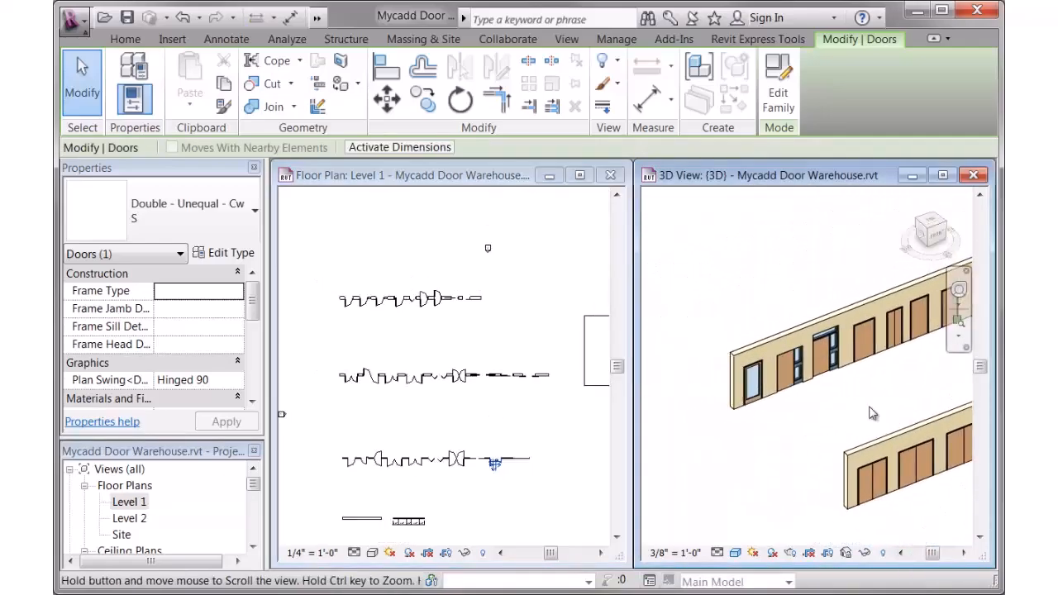
{"action": "scroll", "coordinate": [754, 392], "scroll_direction": "up", "scroll_amount": 2}
{"action": "scroll", "coordinate": [763, 400], "scroll_direction": "down", "scroll_amount": 3}
{"action": "middle_click_drag", "start_coordinate": [764, 400], "coordinate": [742, 445]}
{"action": "middle_click_drag", "start_coordinate": [831, 421], "coordinate": [738, 450]}
Step: Maximize the 3D view and bring both rows of standalone door panels into close view
{"action": "left_click", "coordinate": [941, 175]}
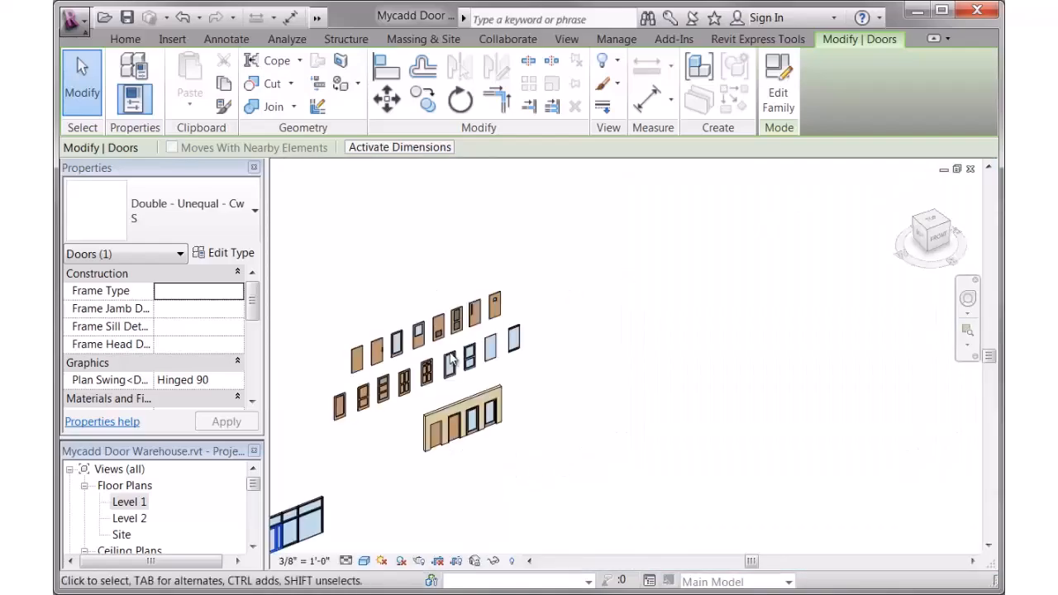
{"action": "scroll", "coordinate": [450, 376], "scroll_direction": "up", "scroll_amount": 5}
{"action": "middle_click_drag", "start_coordinate": [703, 397], "coordinate": [685, 417]}
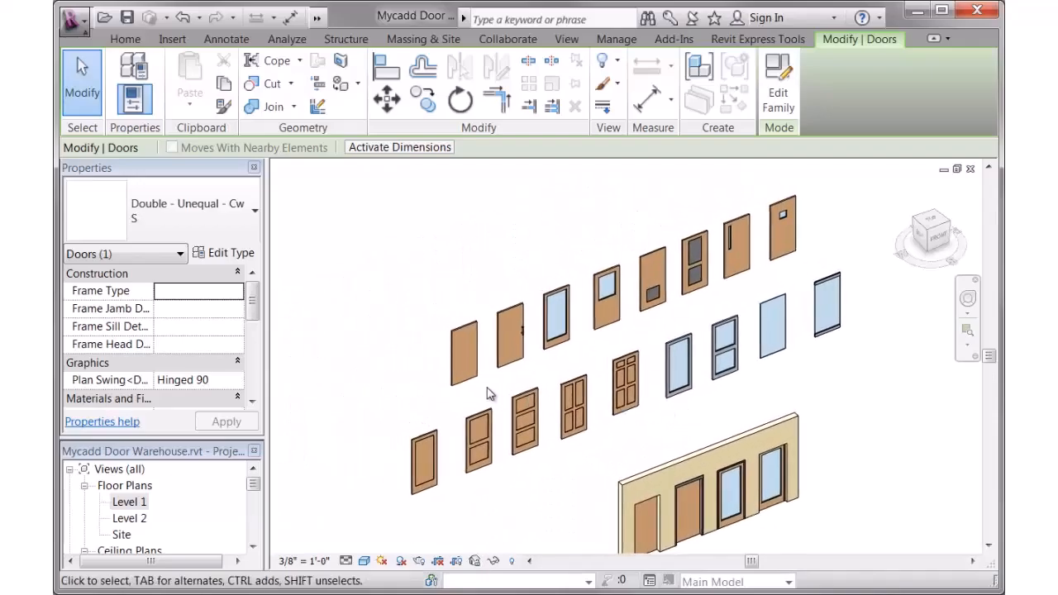
Step: Check the type names of the first four standalone panels in the back row, from plain flush to half glass
{"action": "left_click", "coordinate": [467, 339]}
{"action": "left_click", "coordinate": [471, 310]}
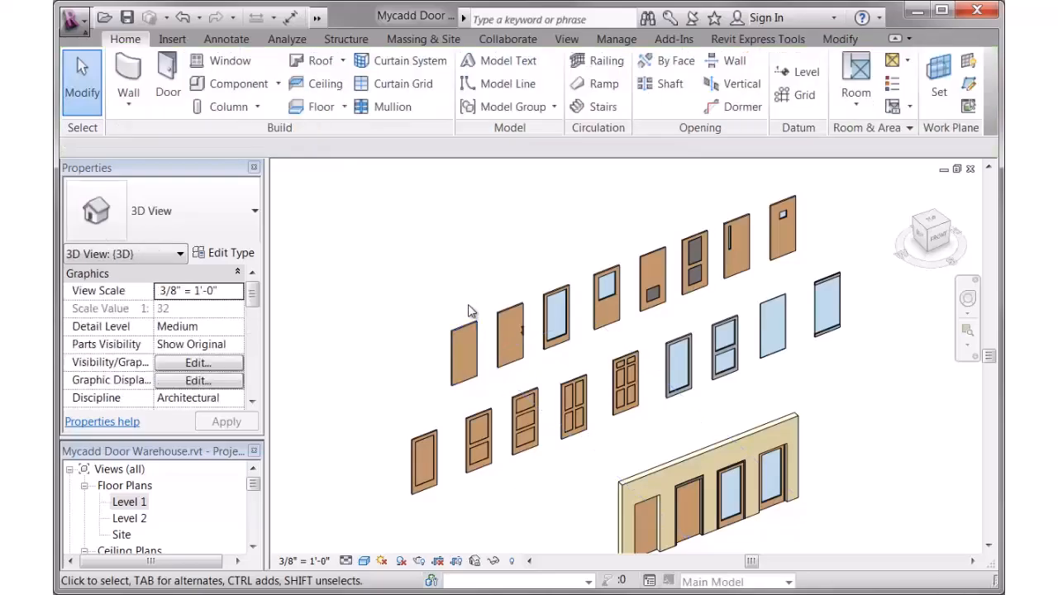
{"action": "left_click", "coordinate": [516, 319]}
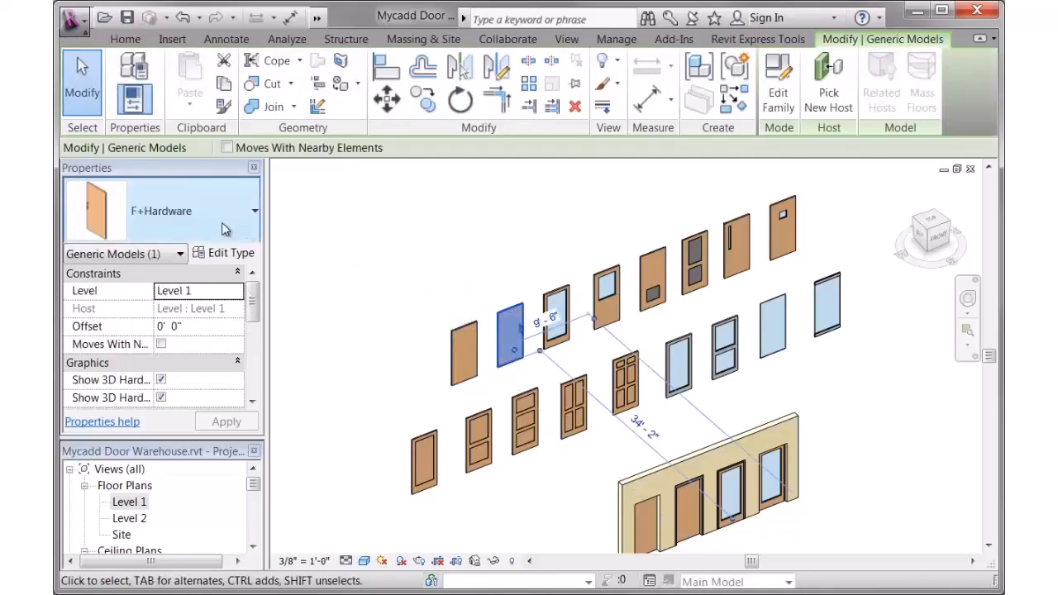
{"action": "left_click", "coordinate": [553, 273]}
{"action": "scroll", "coordinate": [554, 272], "scroll_direction": "up", "scroll_amount": 2}
{"action": "left_click", "coordinate": [559, 351]}
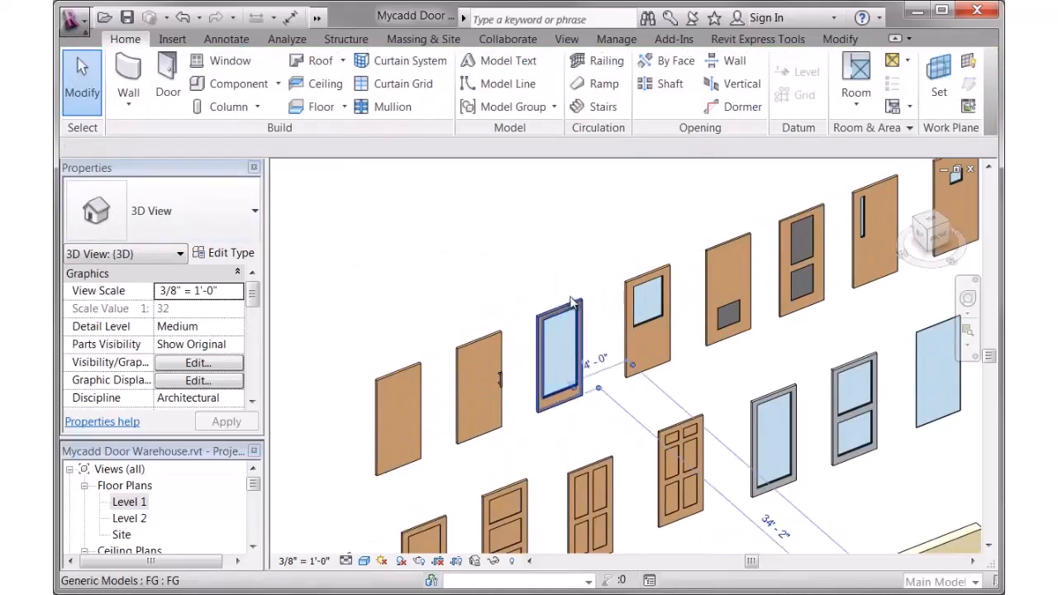
{"action": "left_click", "coordinate": [665, 272]}
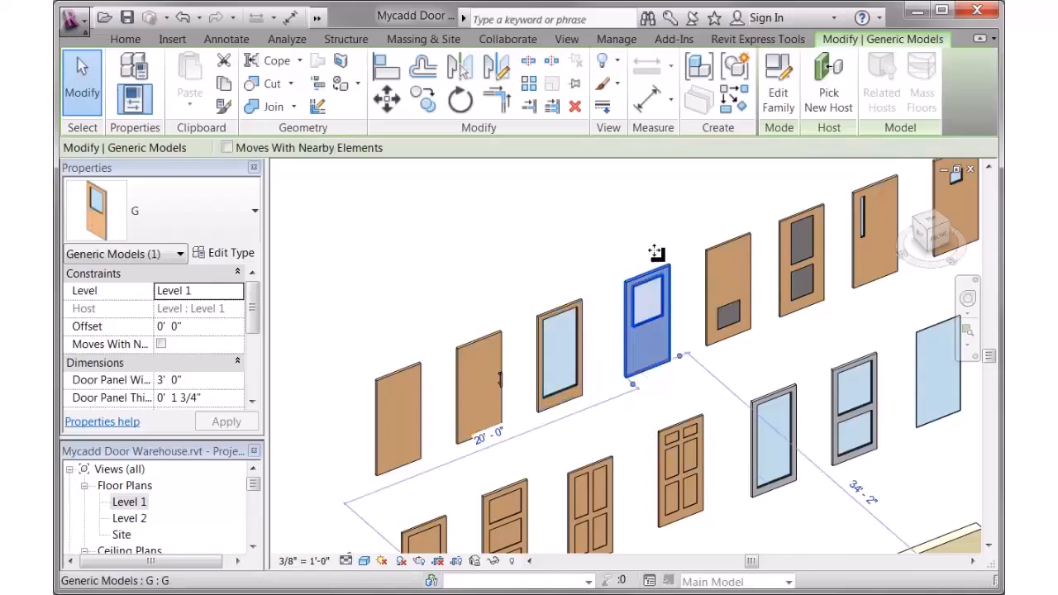
Step: Check the type names of the remaining back-row panels, including the louvered, narrow-lite and small vision-lite panels
{"action": "middle_click_drag", "start_coordinate": [665, 248], "coordinate": [475, 255]}
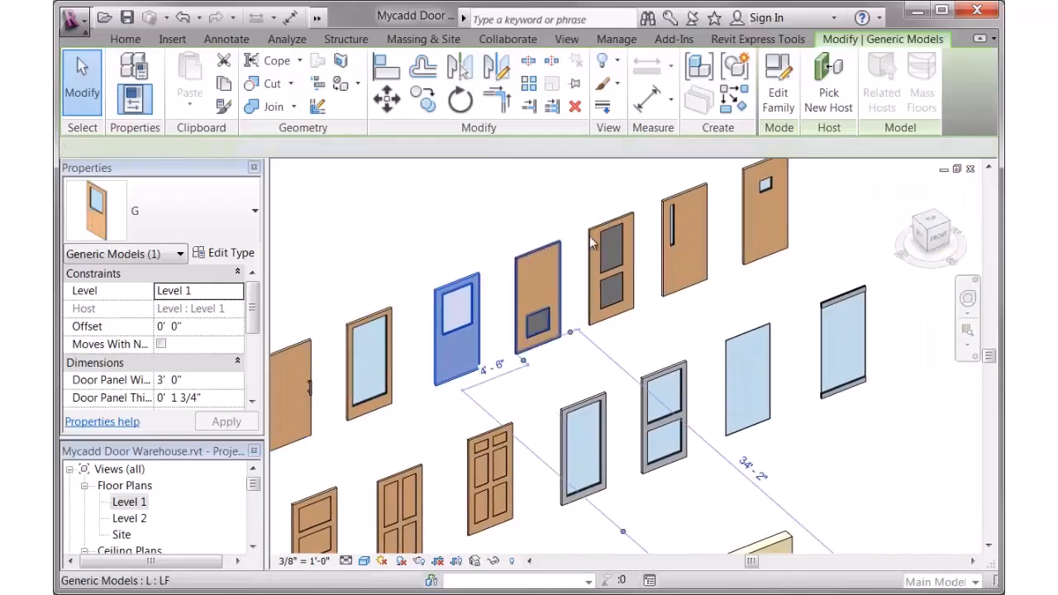
{"action": "left_click", "coordinate": [529, 252]}
{"action": "left_click", "coordinate": [677, 287]}
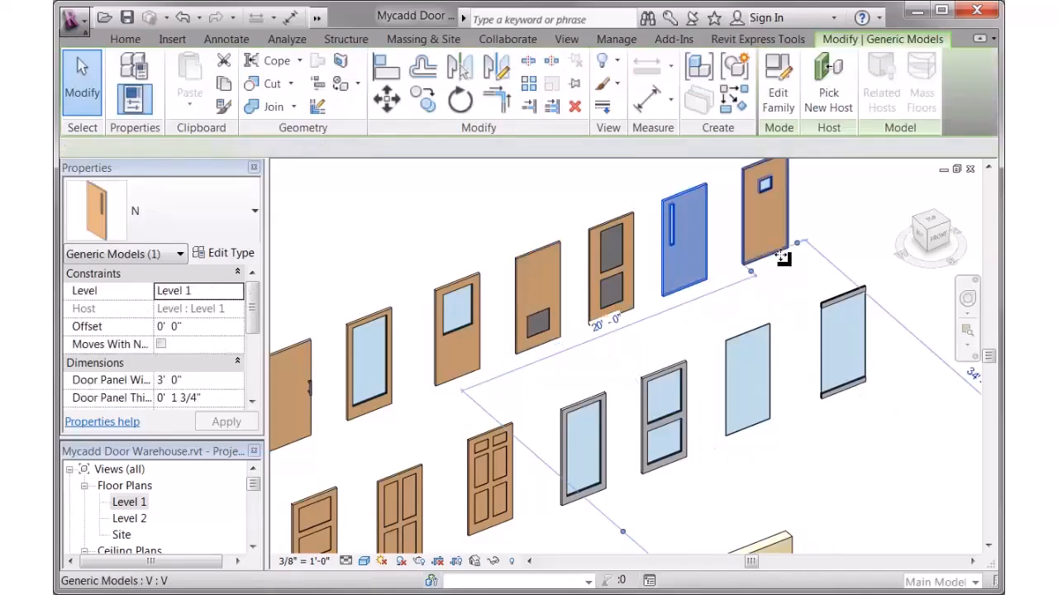
{"action": "left_click", "coordinate": [780, 256]}
Step: Check the type names of the one-panel and two-panel wood doors at the start of the front row
{"action": "scroll", "coordinate": [782, 259], "scroll_direction": "down", "scroll_amount": 3}
{"action": "middle_click_drag", "start_coordinate": [786, 322], "coordinate": [846, 269]}
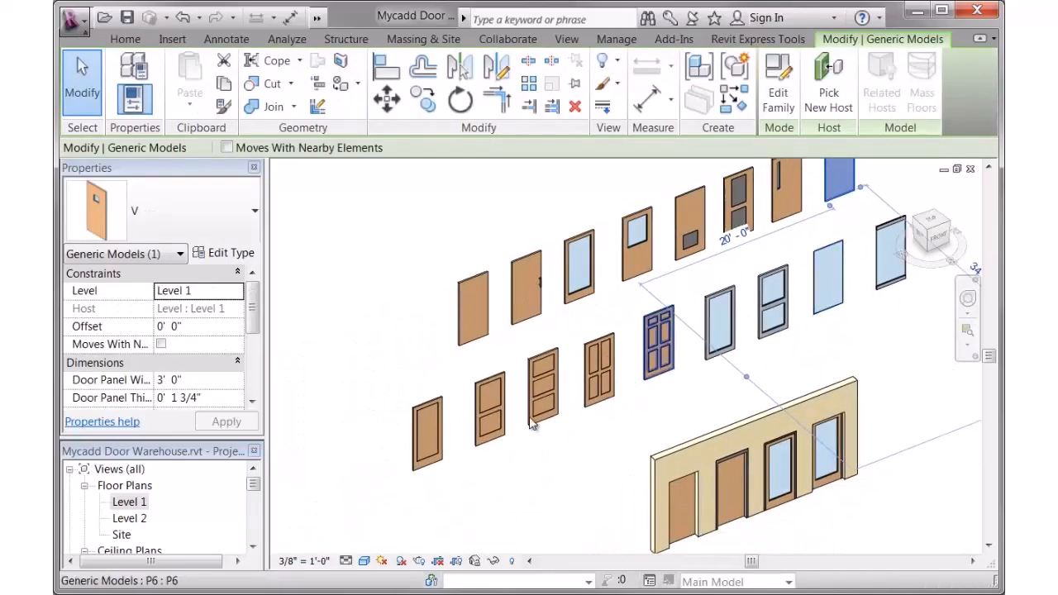
{"action": "left_click", "coordinate": [521, 459]}
{"action": "scroll", "coordinate": [466, 475], "scroll_direction": "up", "scroll_amount": 2}
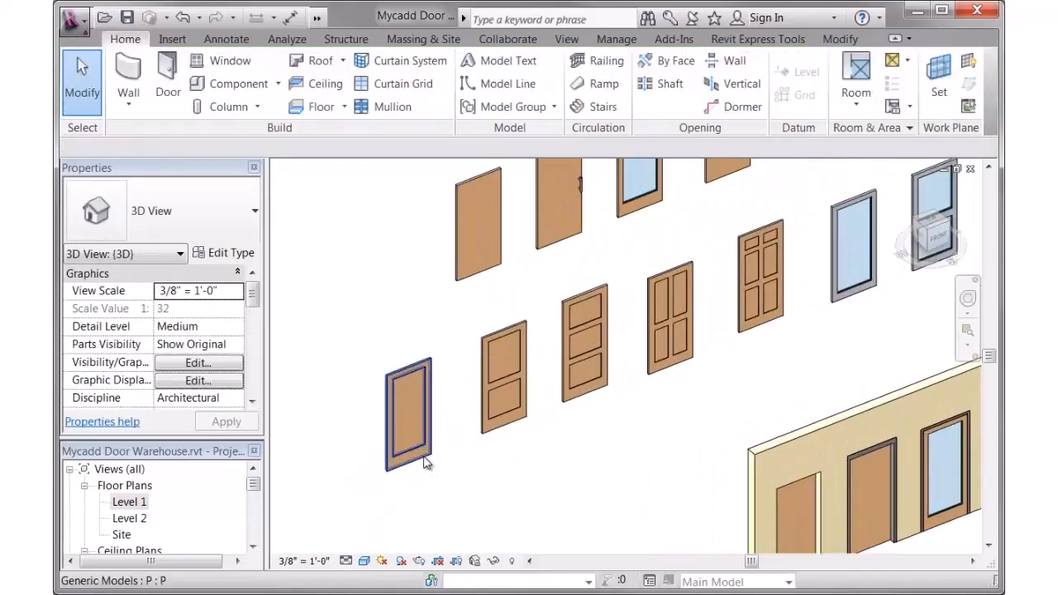
{"action": "left_click", "coordinate": [425, 465]}
{"action": "left_click", "coordinate": [519, 423]}
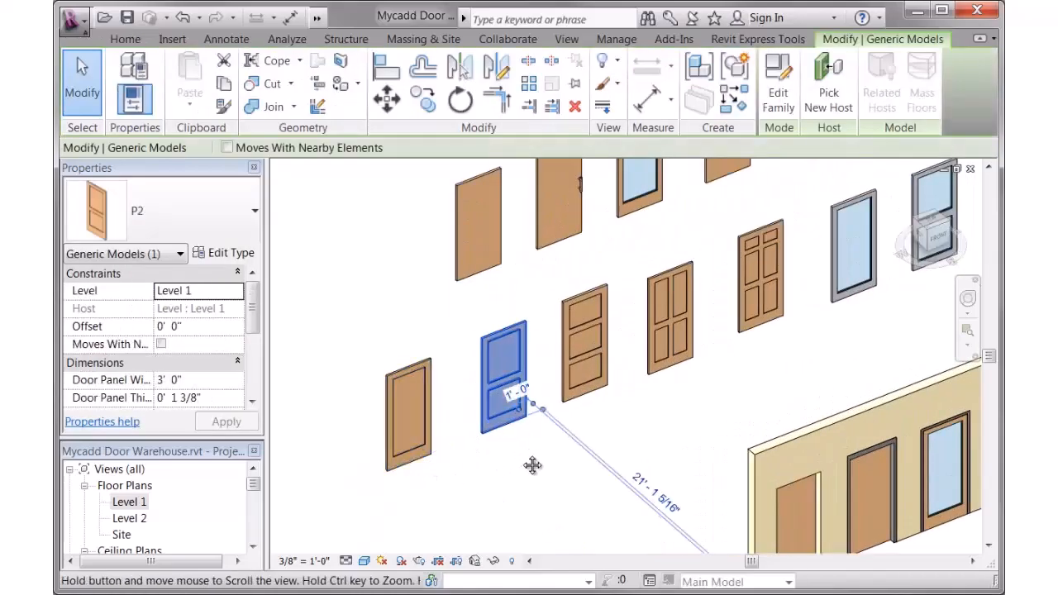
Step: Examine the type names of the remaining front-row panels, from the multi-panel wood doors to the railed all-glass panel
{"action": "middle_click_drag", "start_coordinate": [533, 465], "coordinate": [436, 517]}
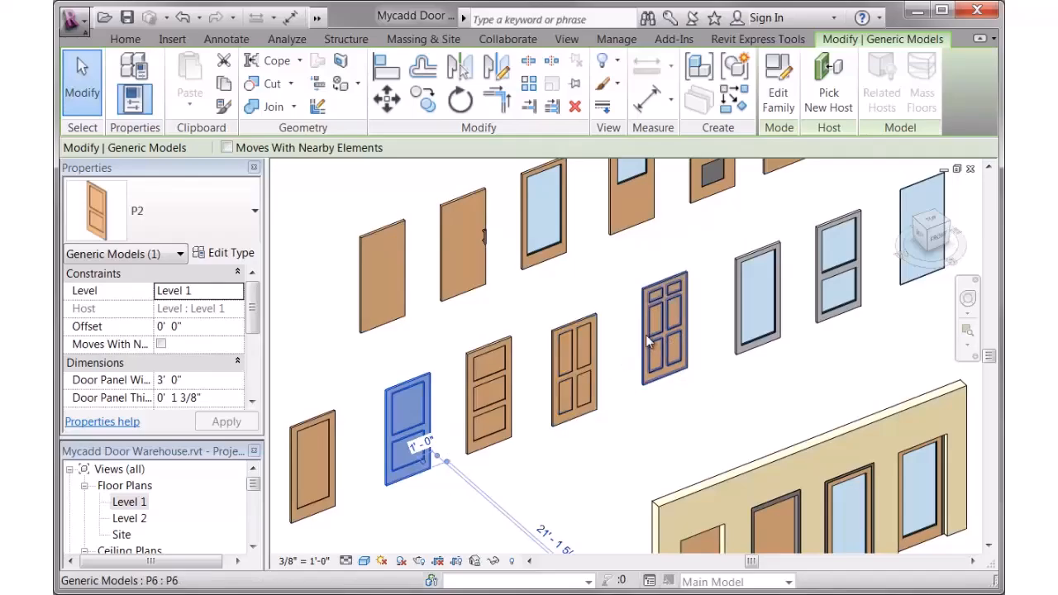
{"action": "middle_click_drag", "start_coordinate": [704, 389], "coordinate": [520, 477]}
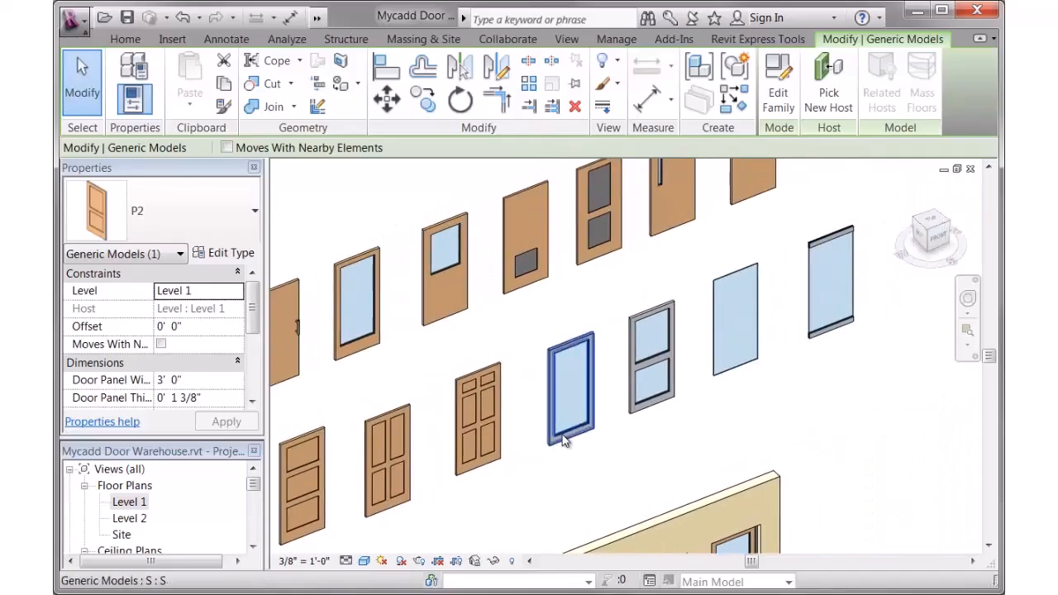
{"action": "mouse_move", "coordinate": [600, 432]}
{"action": "middle_mouse_down"}
{"action": "mouse_move", "coordinate": [708, 418]}
{"action": "mouse_move", "coordinate": [613, 429]}
{"action": "middle_mouse_up"}
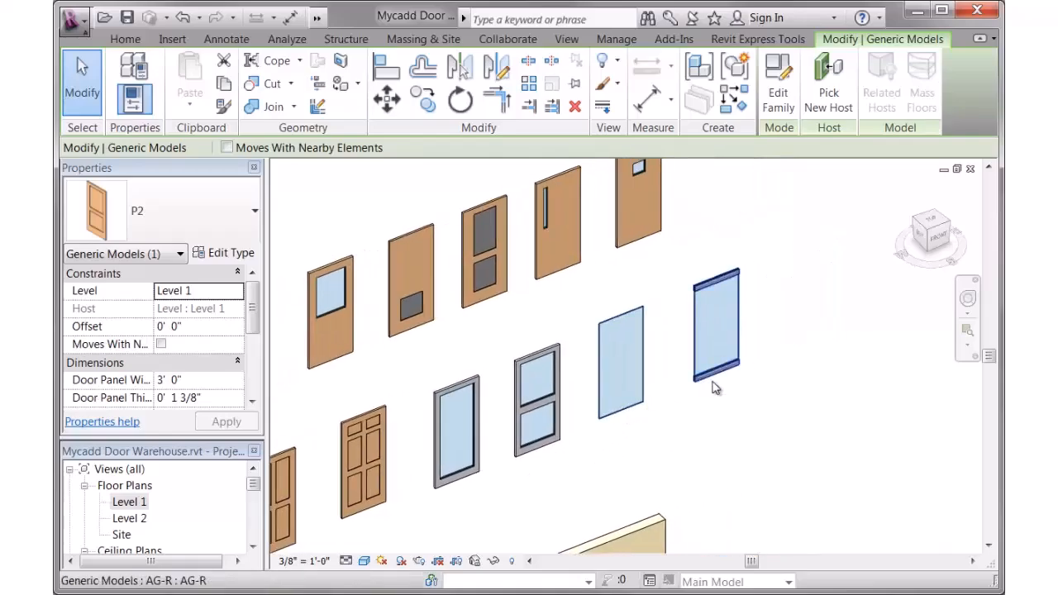
Step: Compare the standalone door panels with the doors placed in the walls across the whole 3D model
{"action": "scroll", "coordinate": [714, 389], "scroll_direction": "down", "scroll_amount": 5}
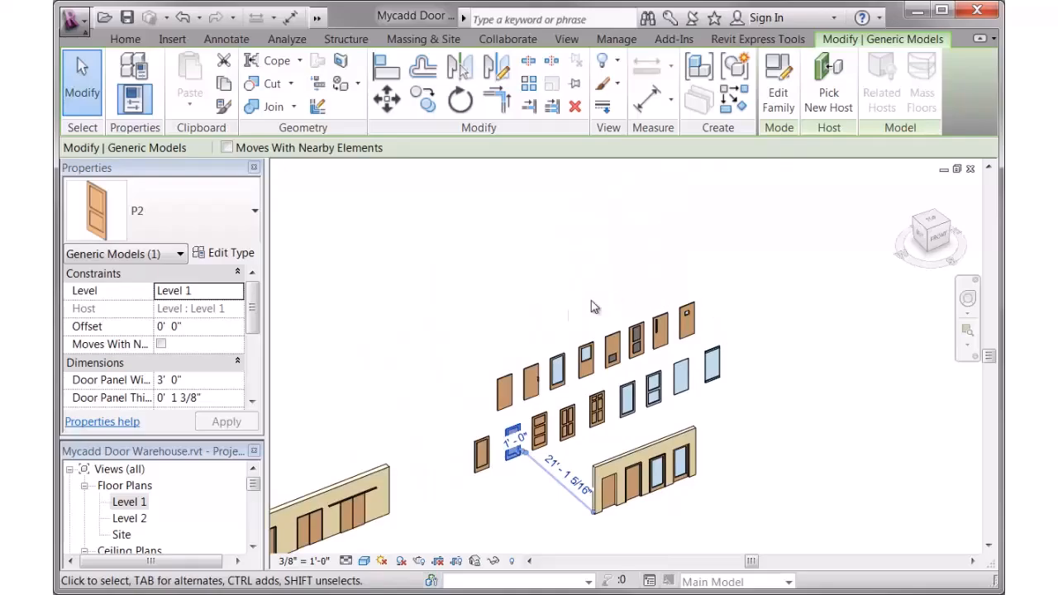
{"action": "middle_click_drag", "start_coordinate": [625, 444], "coordinate": [888, 425]}
{"action": "middle_click_drag", "start_coordinate": [439, 438], "coordinate": [427, 396]}
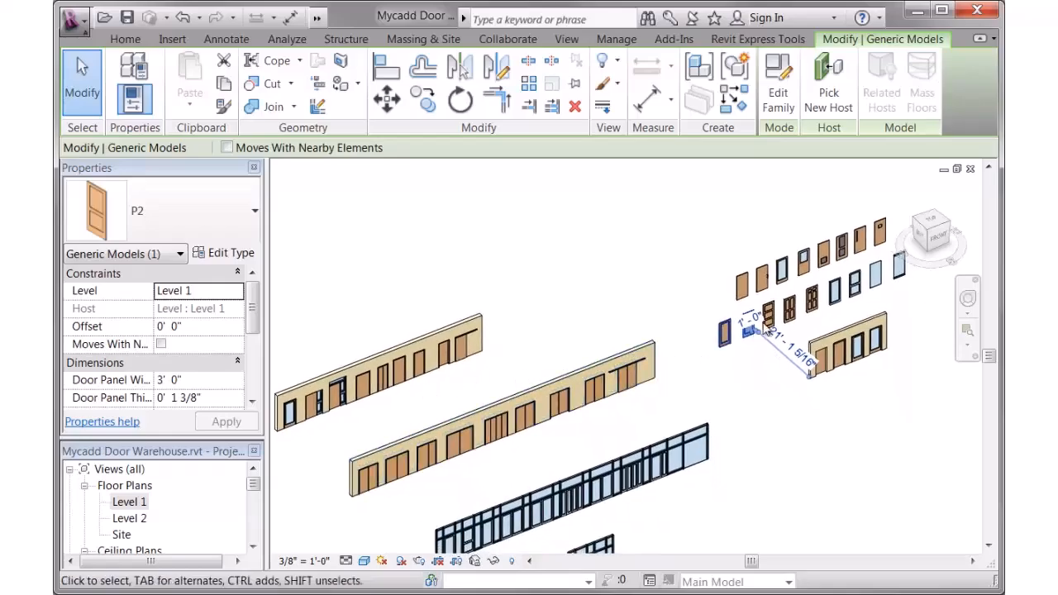
{"action": "scroll", "coordinate": [767, 329], "scroll_direction": "up", "scroll_amount": 5}
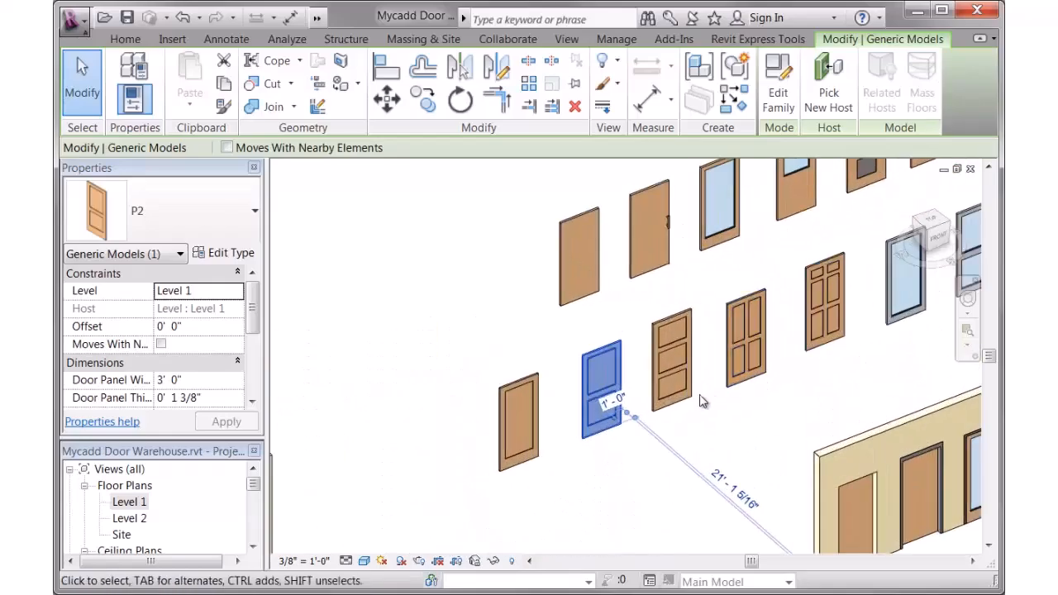
{"action": "middle_click_drag", "start_coordinate": [711, 400], "coordinate": [640, 417]}
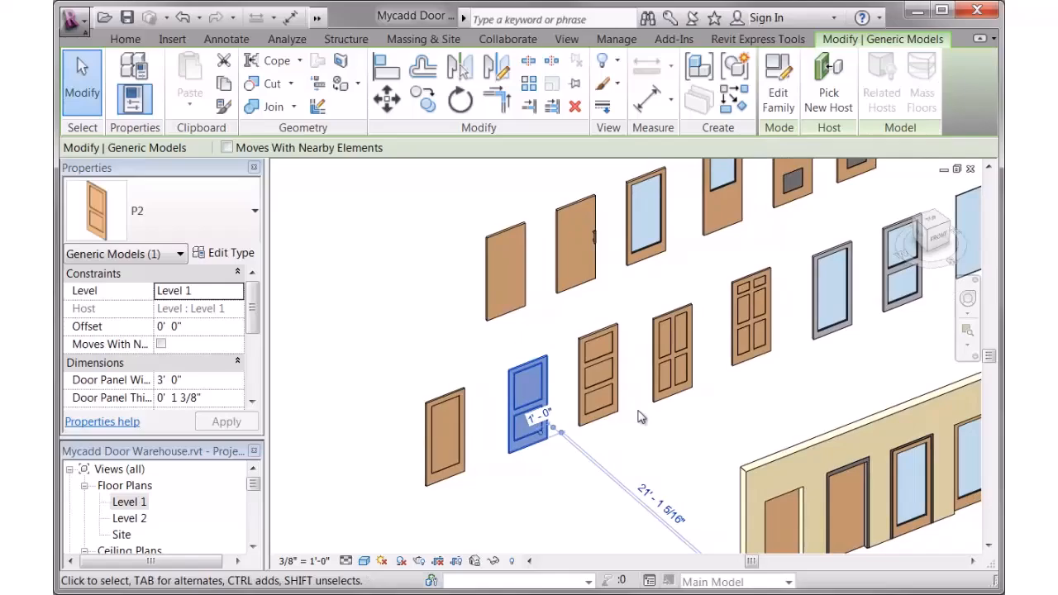
{"action": "scroll", "coordinate": [640, 423], "scroll_direction": "down", "scroll_amount": 7}
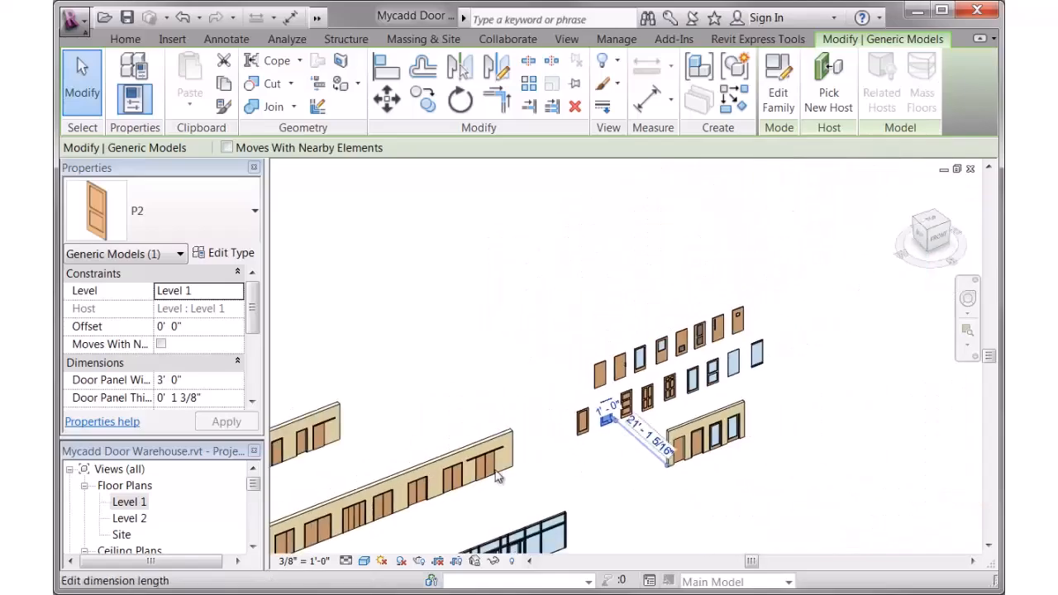
{"action": "middle_click_drag", "start_coordinate": [393, 496], "coordinate": [548, 398]}
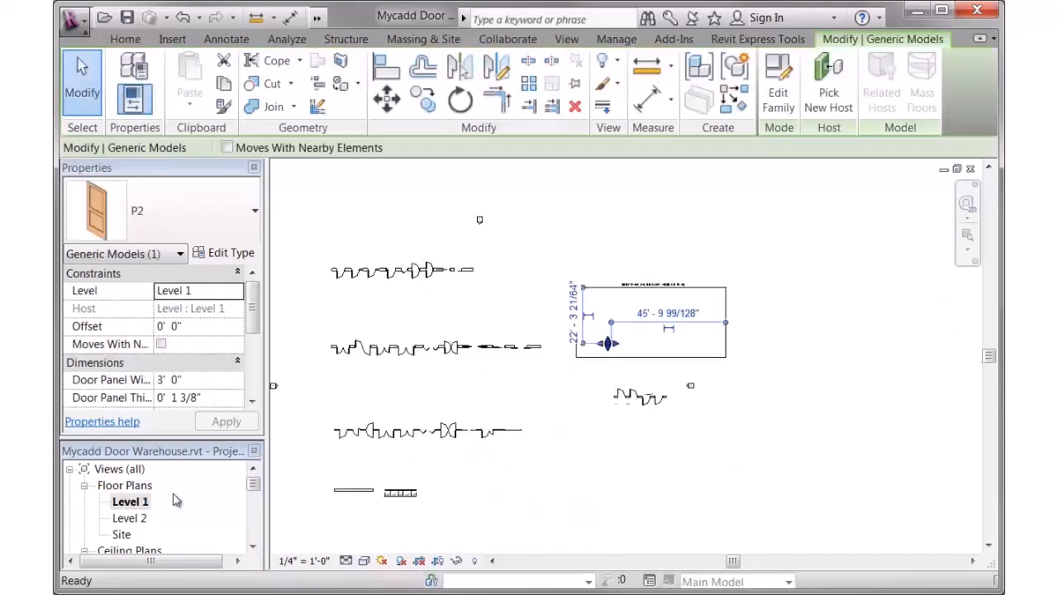
Step: Open the Level 1 floor plan and tile it beside the 3D view
{"action": "key", "text": "w"}
{"action": "key", "text": "t"}
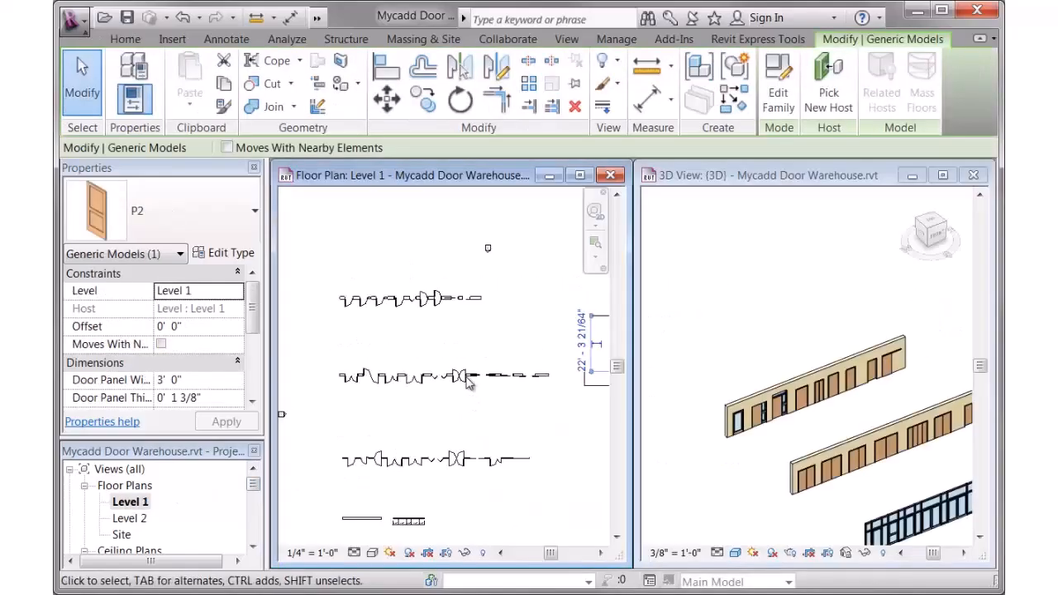
Step: Bring the start of the first wall into both views and select its single hinged door in the floor plan
{"action": "left_click", "coordinate": [402, 330]}
{"action": "scroll", "coordinate": [380, 286], "scroll_direction": "up", "scroll_amount": 5}
{"action": "scroll", "coordinate": [380, 283], "scroll_direction": "up", "scroll_amount": 2}
{"action": "middle_click_drag", "start_coordinate": [395, 282], "coordinate": [433, 337]}
{"action": "left_click", "coordinate": [734, 374]}
{"action": "scroll", "coordinate": [729, 438], "scroll_direction": "up", "scroll_amount": 3}
{"action": "scroll", "coordinate": [728, 438], "scroll_direction": "up", "scroll_amount": 4}
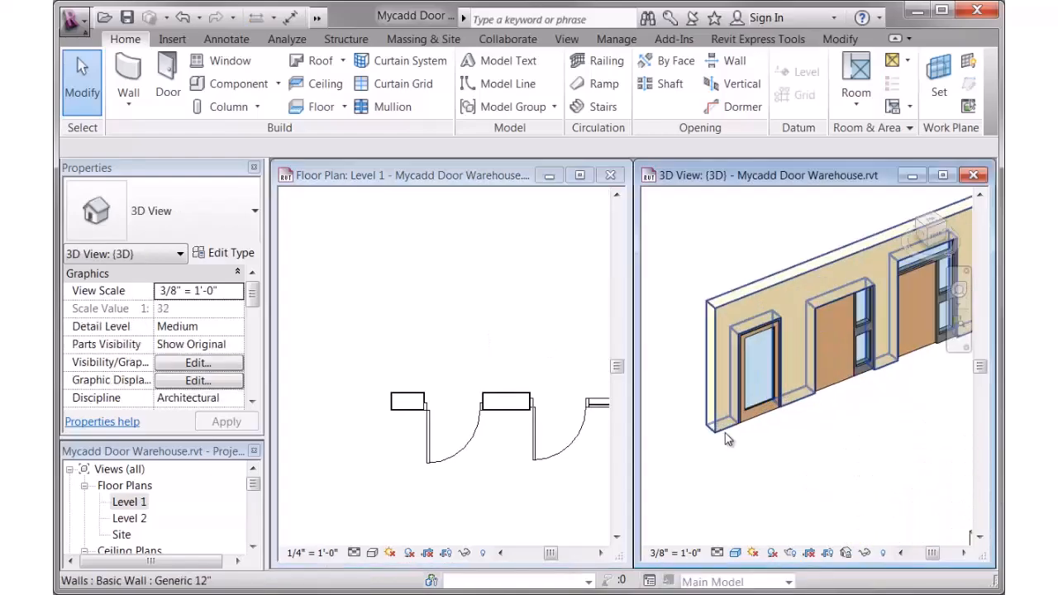
{"action": "left_click", "coordinate": [413, 473]}
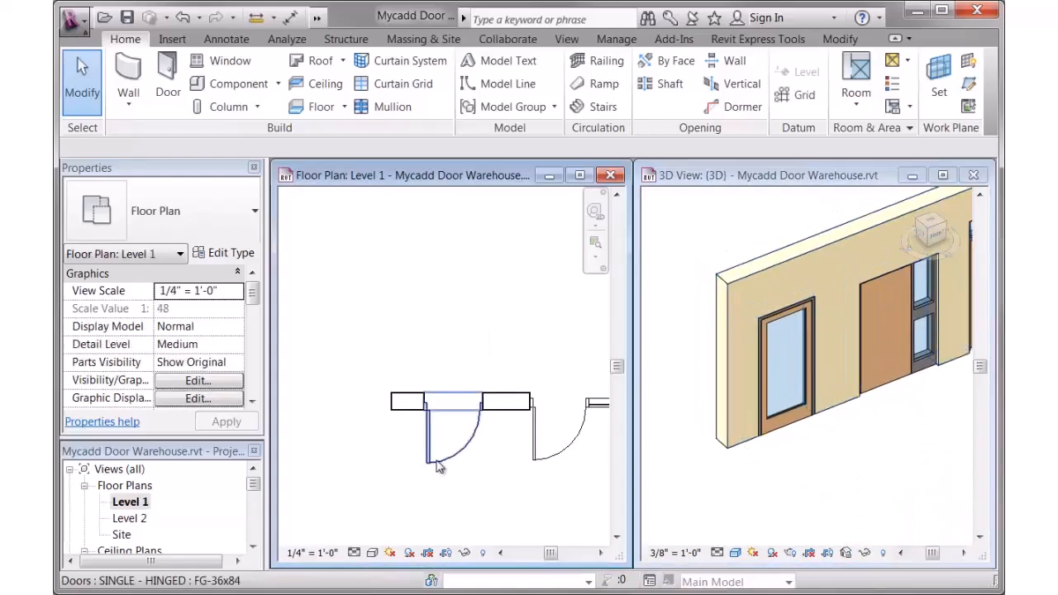
{"action": "left_click", "coordinate": [428, 461]}
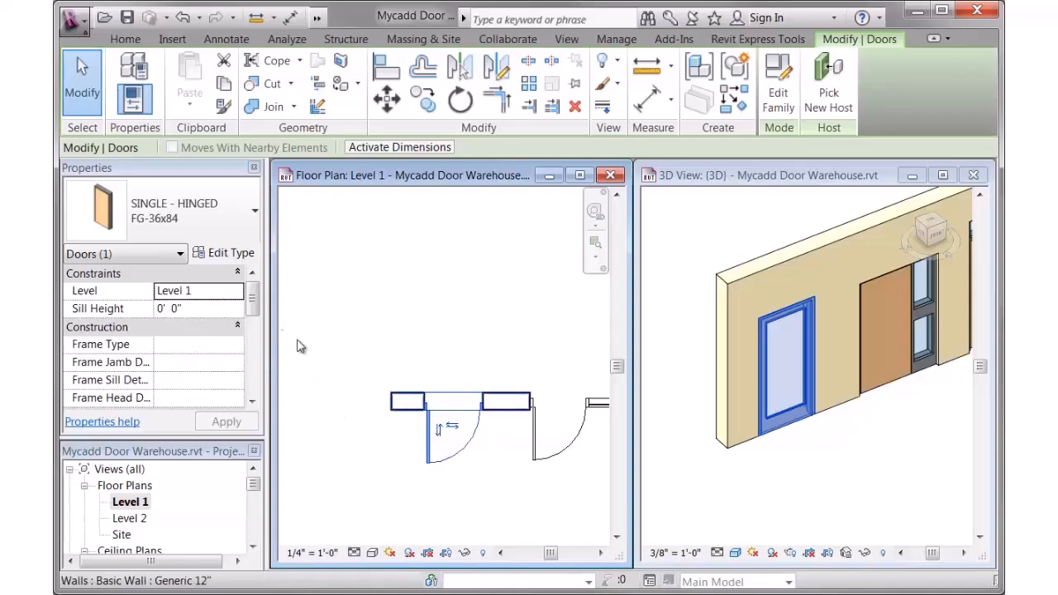
Step: Try the selected single hinged door with its plan swing set to Hinged 45
{"action": "left_click_drag", "start_coordinate": [252, 299], "coordinate": [254, 340]}
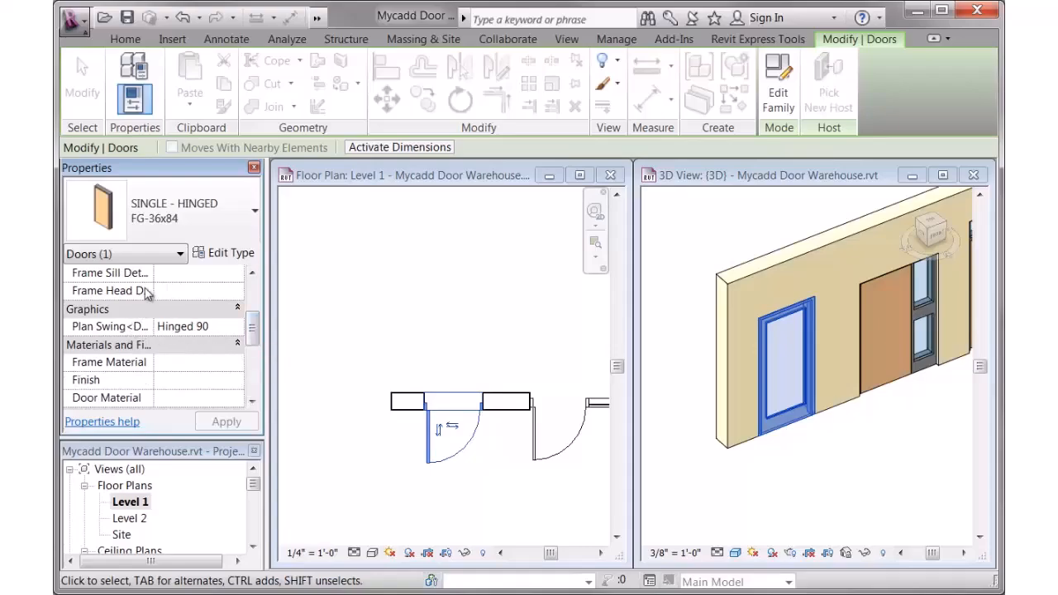
{"action": "left_click_drag", "start_coordinate": [153, 273], "coordinate": [177, 274]}
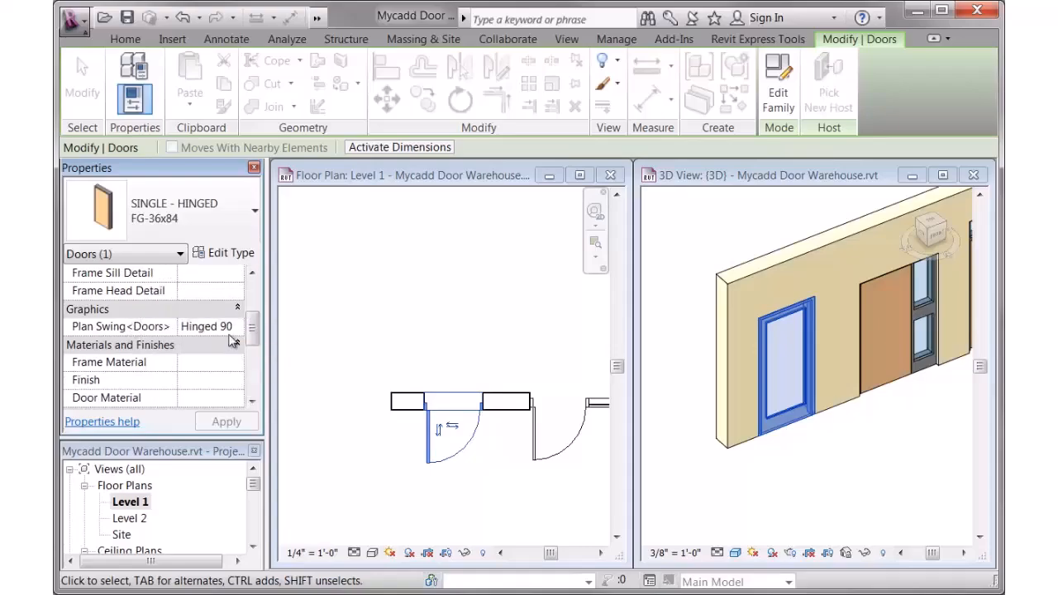
{"action": "left_click", "coordinate": [239, 331]}
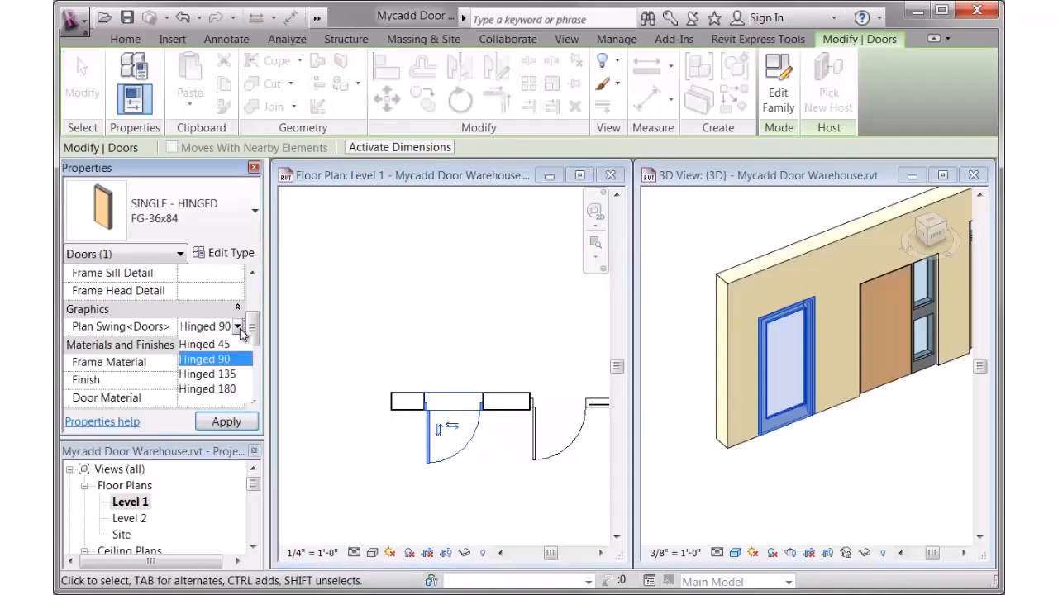
{"action": "left_click", "coordinate": [223, 344]}
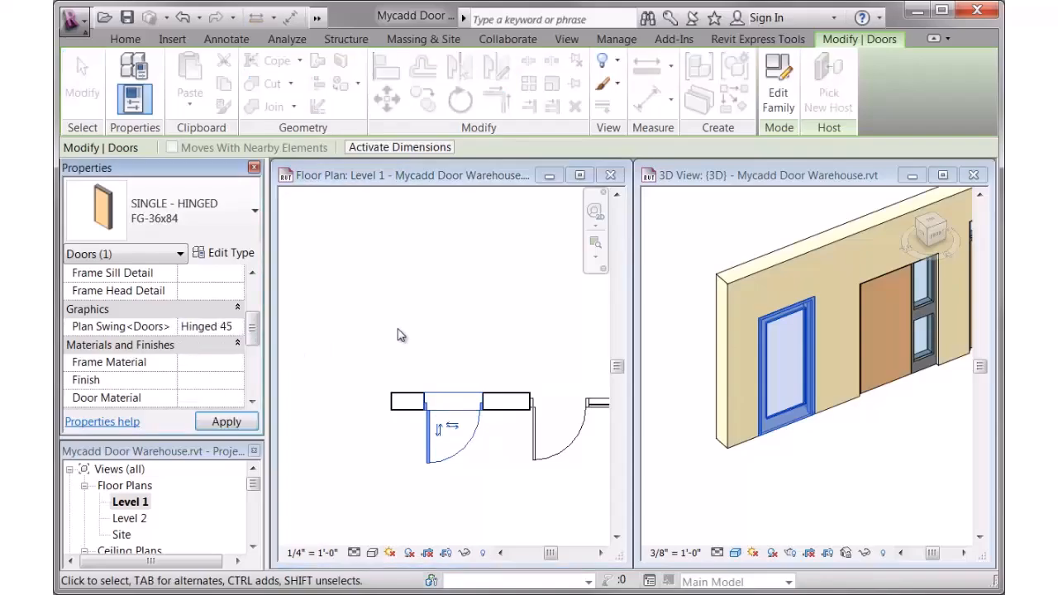
Step: Try the same hinged door's plan swing at Hinged 135 and at Hinged 180
{"action": "left_click", "coordinate": [238, 328]}
{"action": "left_click", "coordinate": [220, 376]}
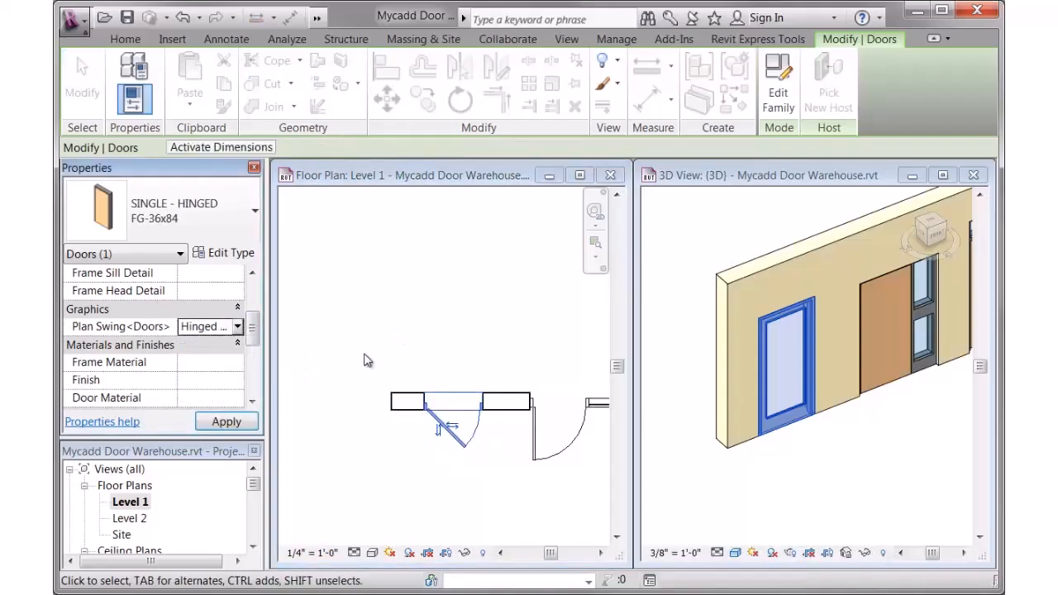
{"action": "left_click", "coordinate": [238, 327]}
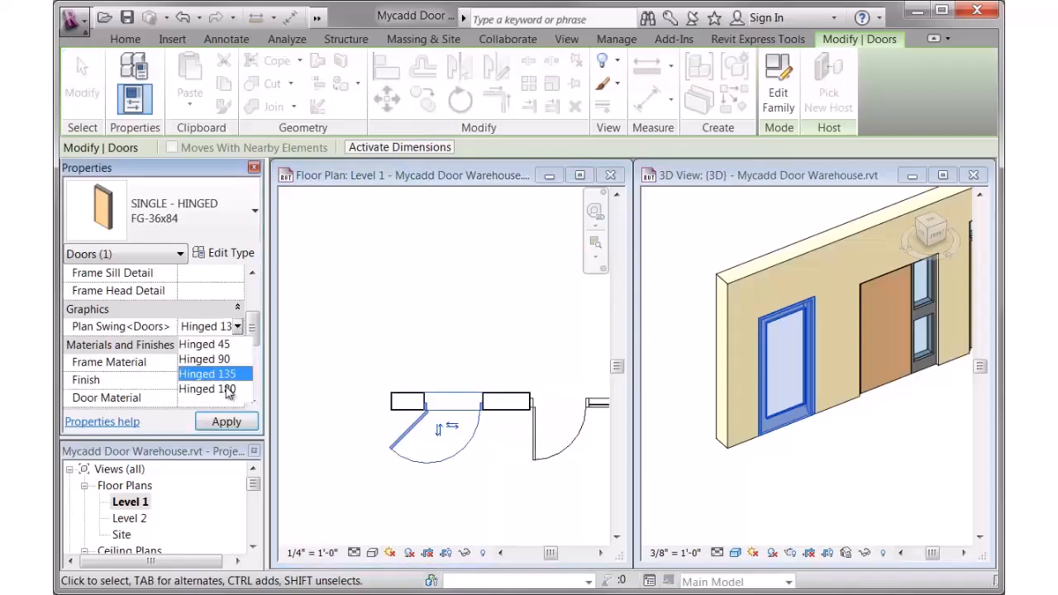
{"action": "left_click", "coordinate": [229, 390]}
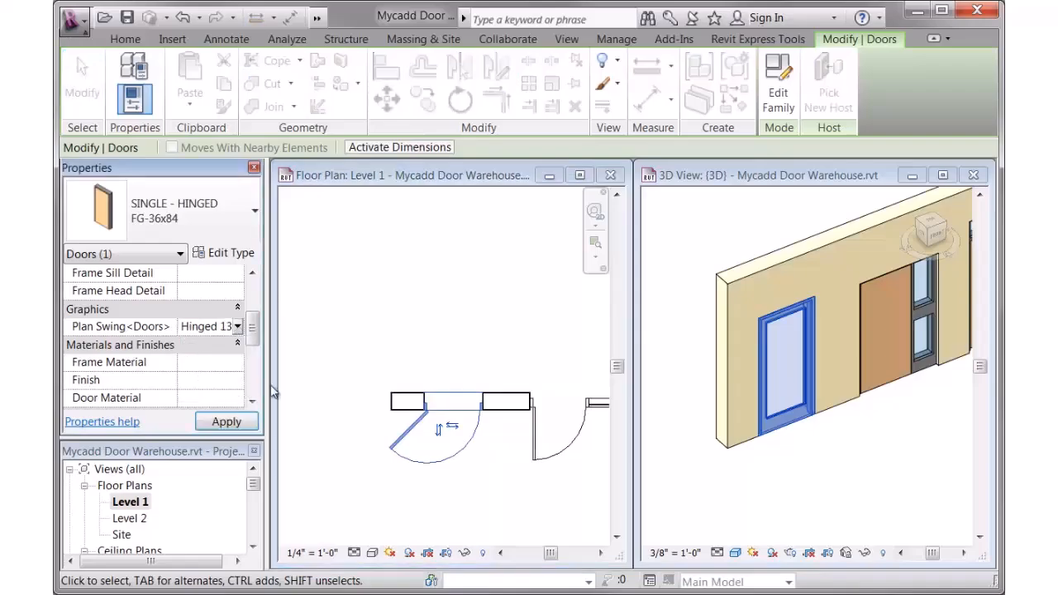
Step: Return the single hinged door's plan swing to Hinged 90 and deselect the door
{"action": "left_click", "coordinate": [238, 326]}
{"action": "left_click", "coordinate": [238, 326]}
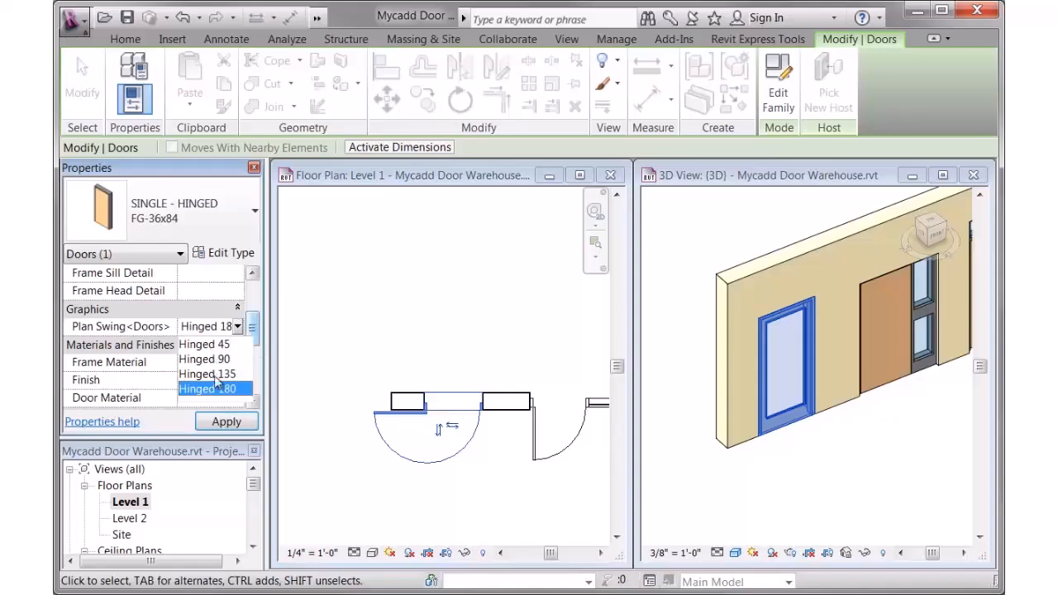
{"action": "left_click", "coordinate": [215, 358]}
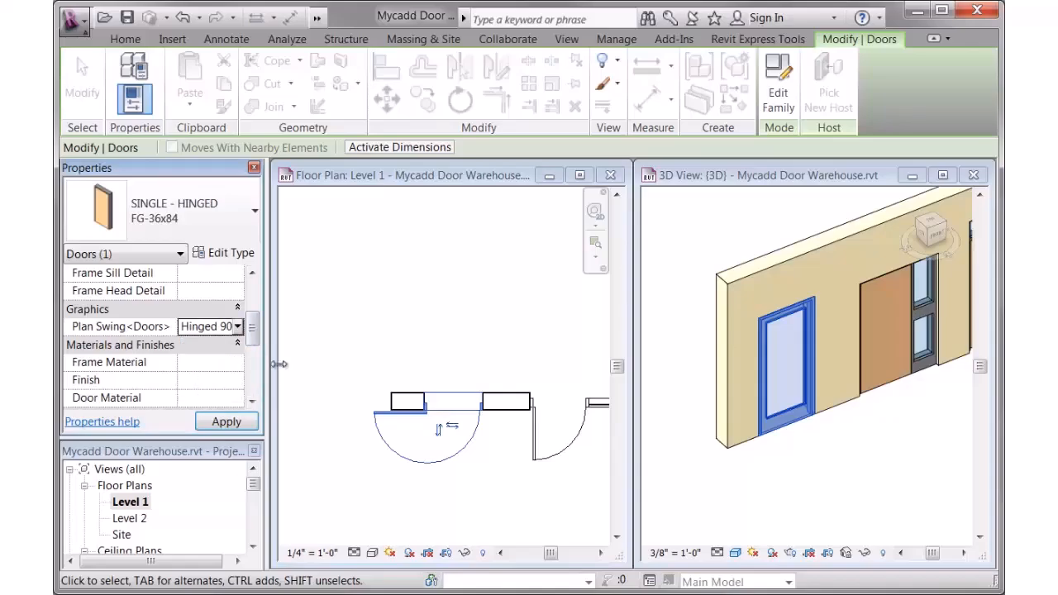
{"action": "left_click", "coordinate": [364, 347]}
Step: Set the plan swing of the F-42x80 single pivot door in the first wall to Pivot 45
{"action": "scroll", "coordinate": [427, 342], "scroll_direction": "down", "scroll_amount": 2}
{"action": "middle_click_drag", "start_coordinate": [487, 361], "coordinate": [326, 388]}
{"action": "left_click", "coordinate": [470, 417]}
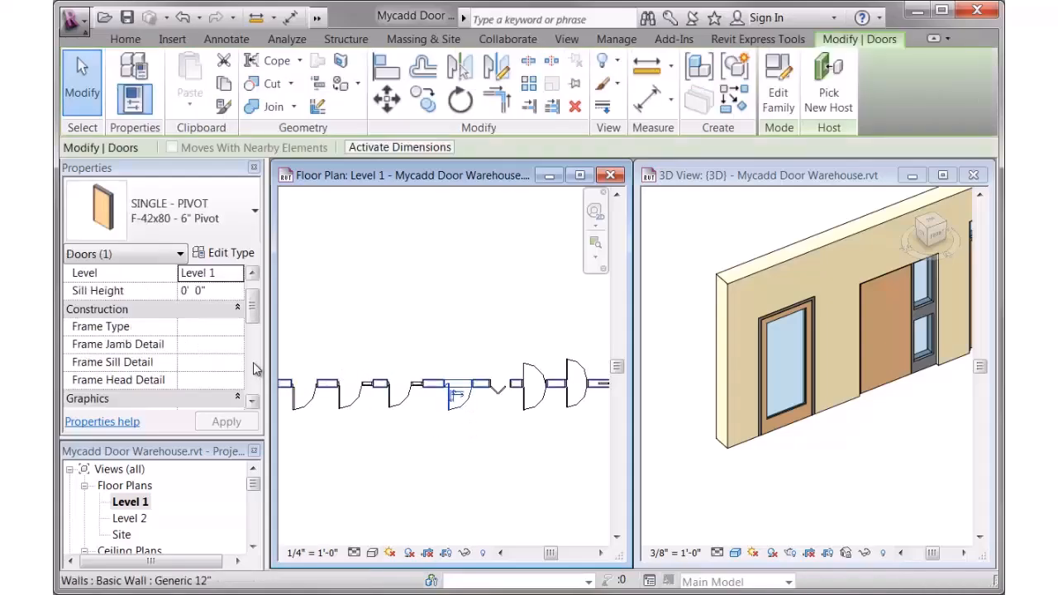
{"action": "scroll", "coordinate": [251, 318], "scroll_direction": "down", "scroll_amount": 2}
{"action": "left_click", "coordinate": [236, 311]}
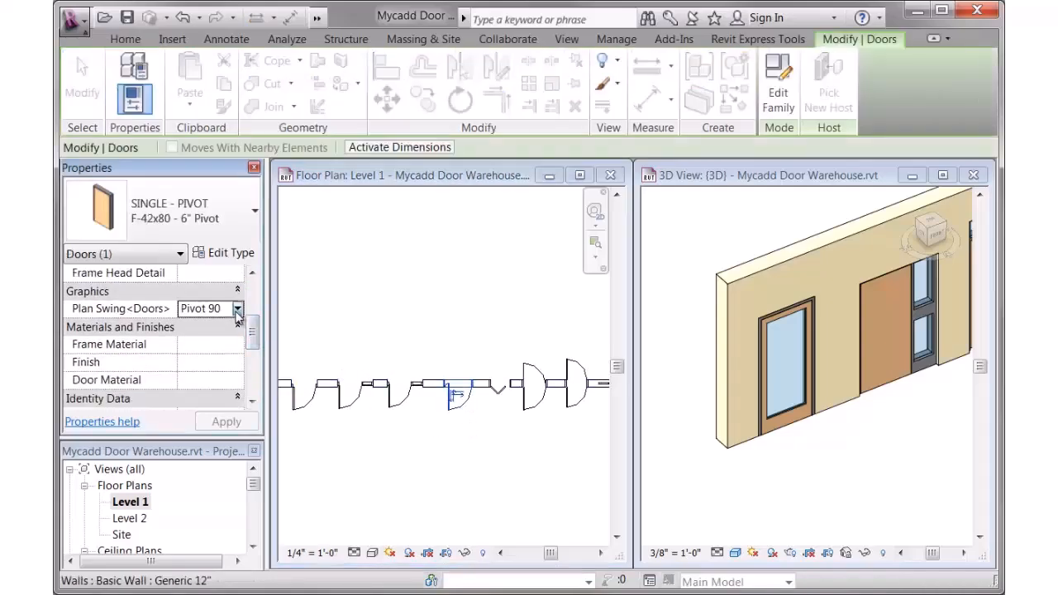
{"action": "left_click", "coordinate": [237, 309]}
{"action": "left_click", "coordinate": [223, 327]}
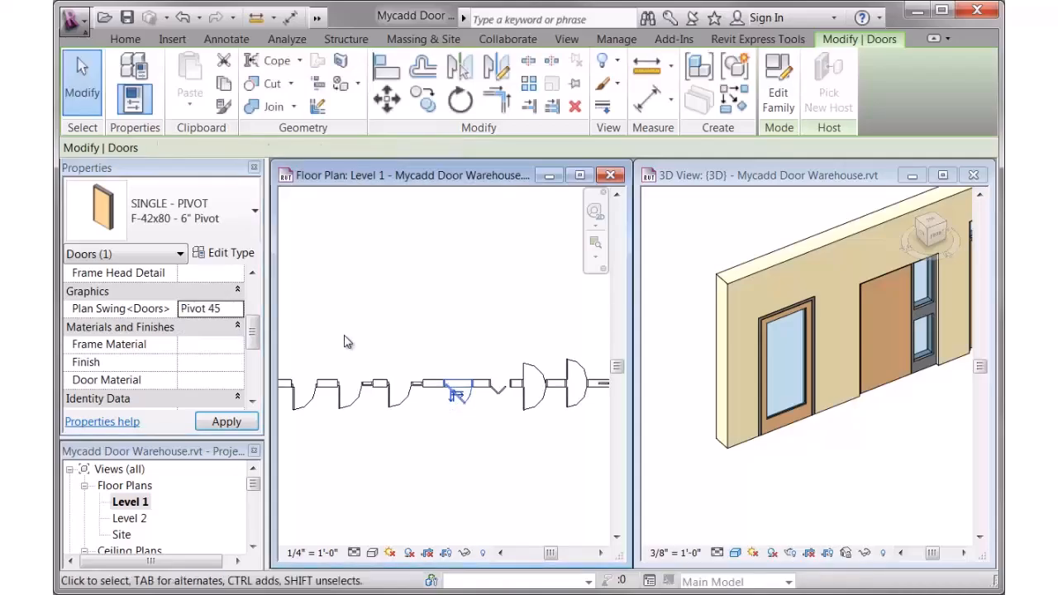
{"action": "left_click", "coordinate": [463, 371]}
Step: Examine the plan swing options offered for the single bifold door next to the pivot door
{"action": "scroll", "coordinate": [462, 372], "scroll_direction": "up", "scroll_amount": 3}
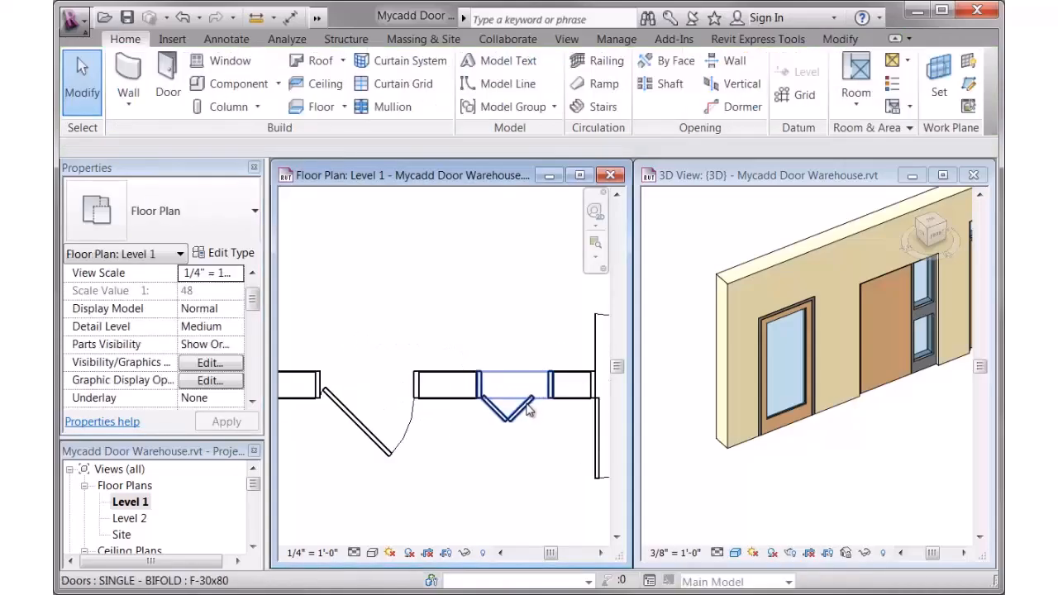
{"action": "left_click", "coordinate": [506, 407]}
{"action": "left_click_drag", "start_coordinate": [254, 309], "coordinate": [253, 332]}
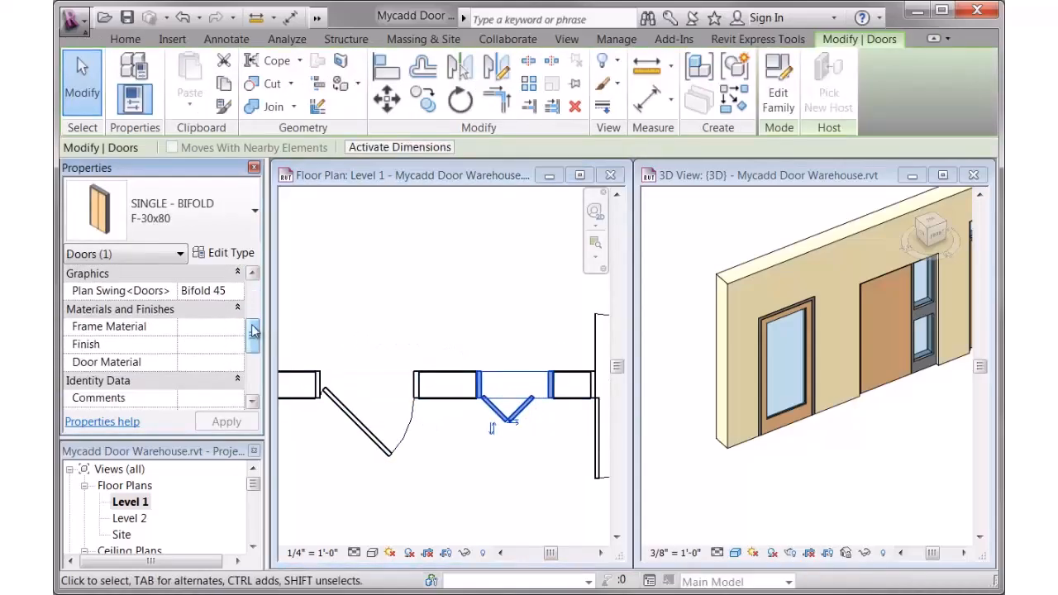
{"action": "left_click", "coordinate": [237, 293]}
{"action": "left_click", "coordinate": [216, 338]}
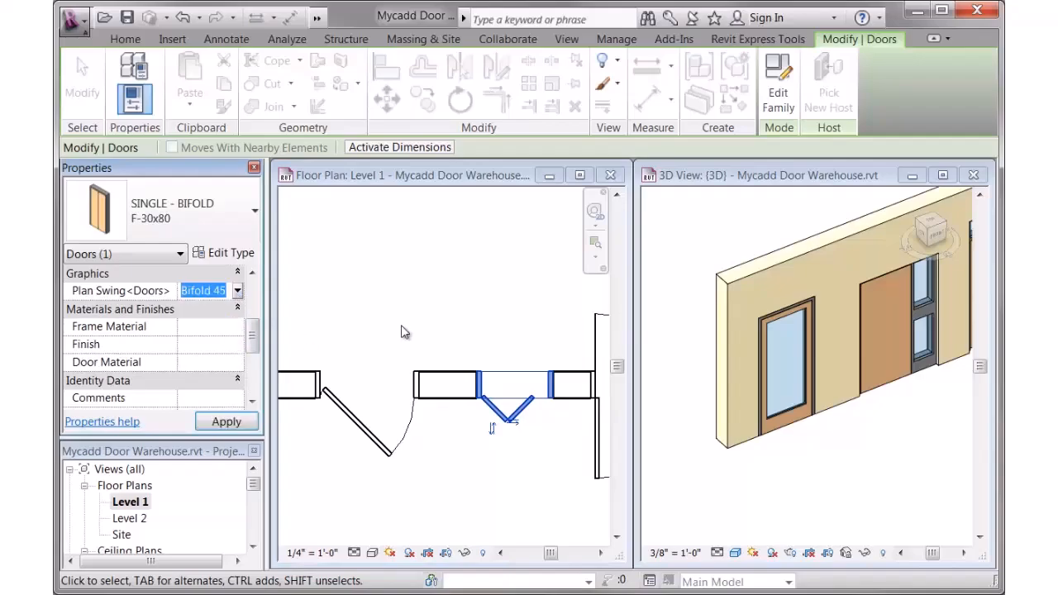
{"action": "left_click", "coordinate": [496, 325]}
Step: Examine the instance properties of the first single hinged door in the top wall of the floor plan
{"action": "scroll", "coordinate": [496, 325], "scroll_direction": "down", "scroll_amount": 5}
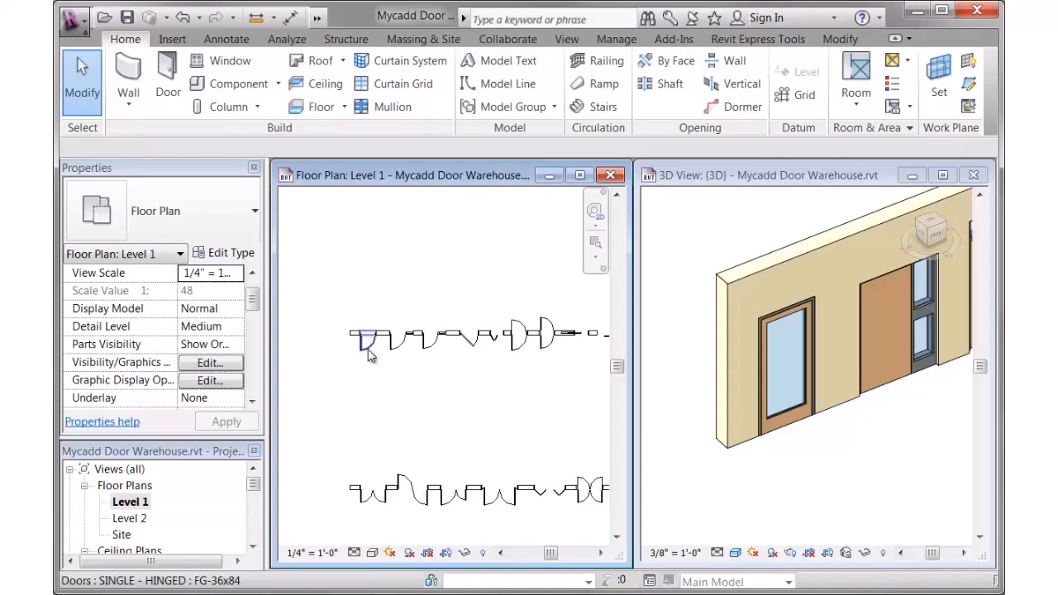
{"action": "left_click", "coordinate": [364, 342]}
{"action": "scroll", "coordinate": [256, 324], "scroll_direction": "down", "scroll_amount": 1}
{"action": "left_click_drag", "start_coordinate": [256, 324], "coordinate": [254, 303]}
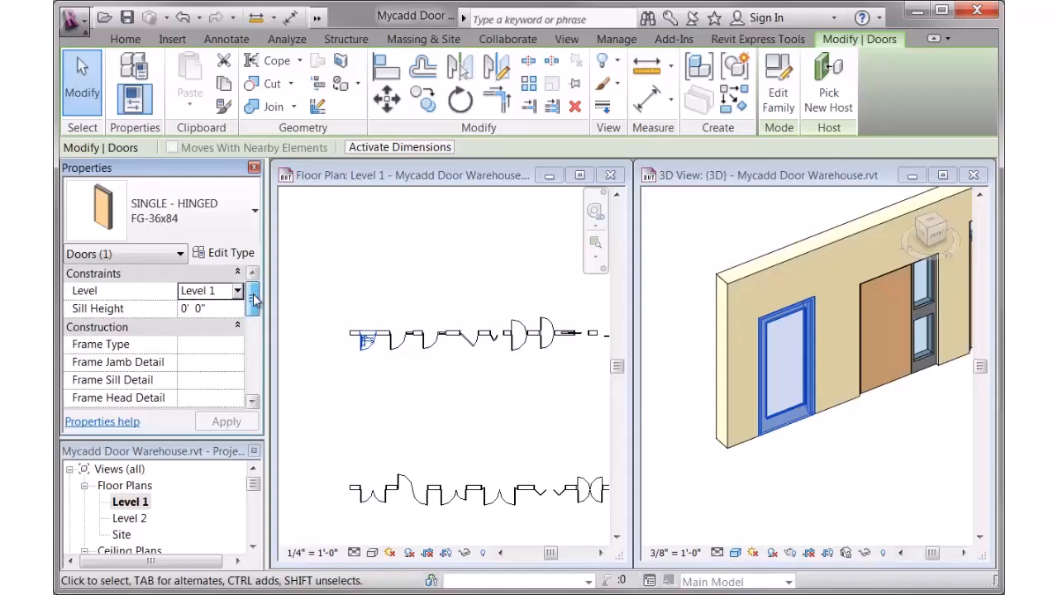
{"action": "left_click", "coordinate": [361, 372]}
Step: Open the type properties of the first single hinged door, keeping the door's plan symbol in sight beside them
{"action": "scroll", "coordinate": [343, 343], "scroll_direction": "up", "scroll_amount": 6}
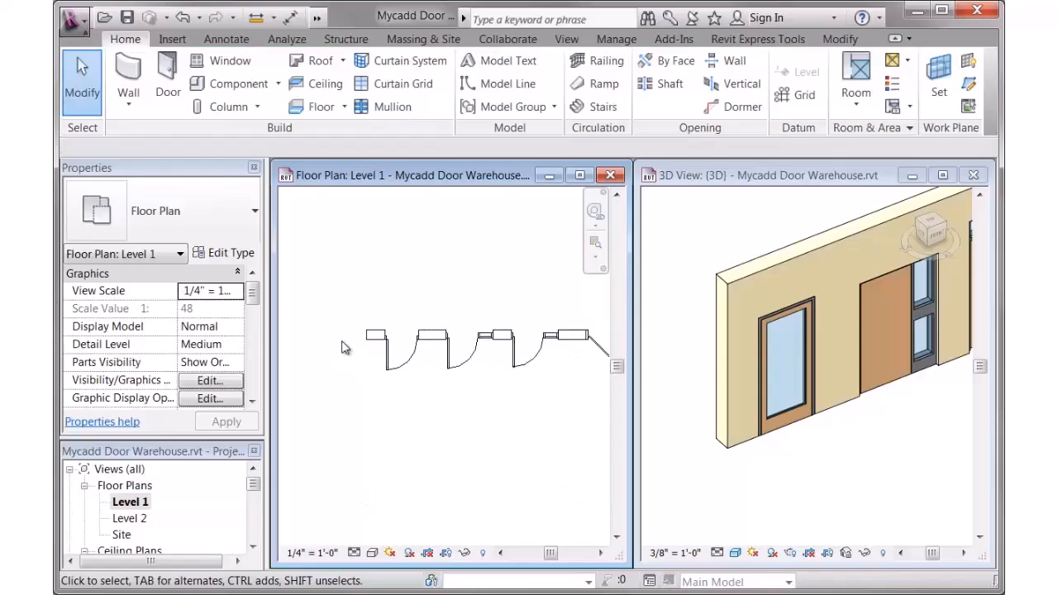
{"action": "middle_click_drag", "start_coordinate": [467, 407], "coordinate": [447, 422]}
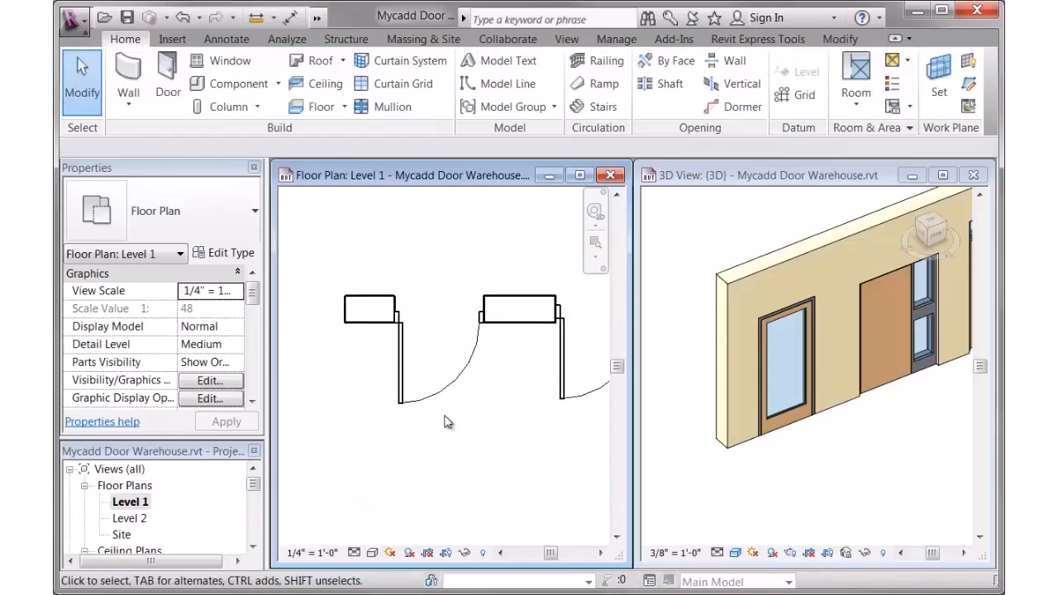
{"action": "left_click", "coordinate": [456, 390]}
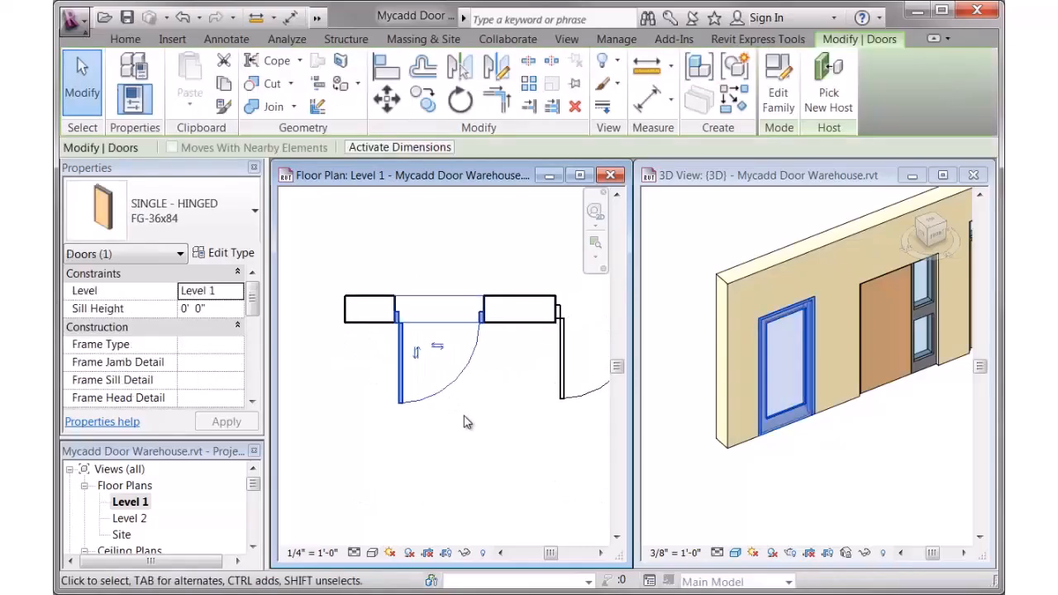
{"action": "left_click", "coordinate": [246, 254]}
{"action": "left_click_drag", "start_coordinate": [999, 193], "coordinate": [711, 45]}
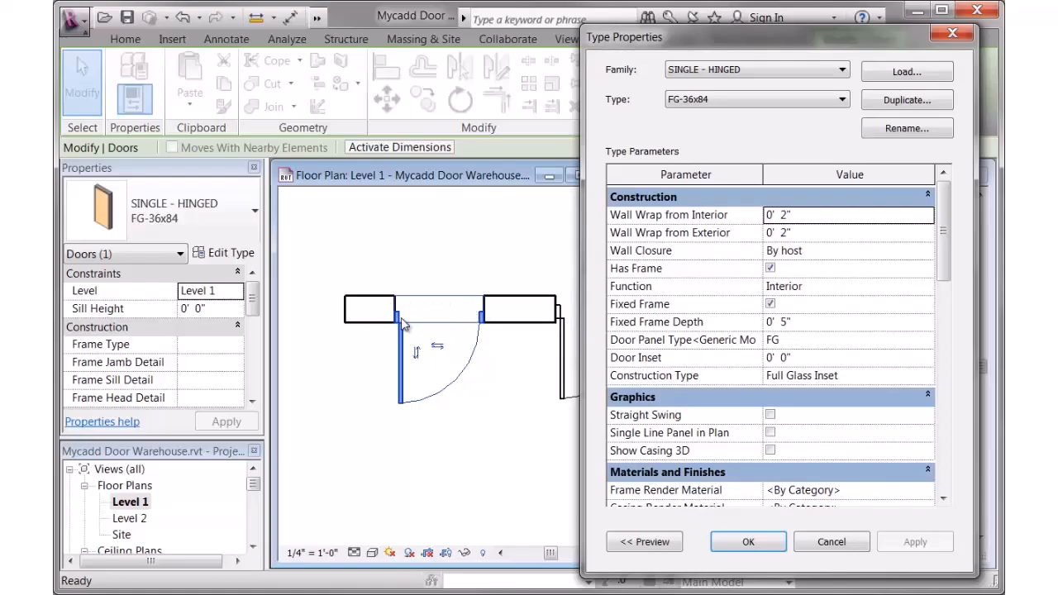
Step: Try the FG-36x84 door type with Has Frame turned off, comparing the door in plan and in 3D
{"action": "left_click", "coordinate": [770, 269]}
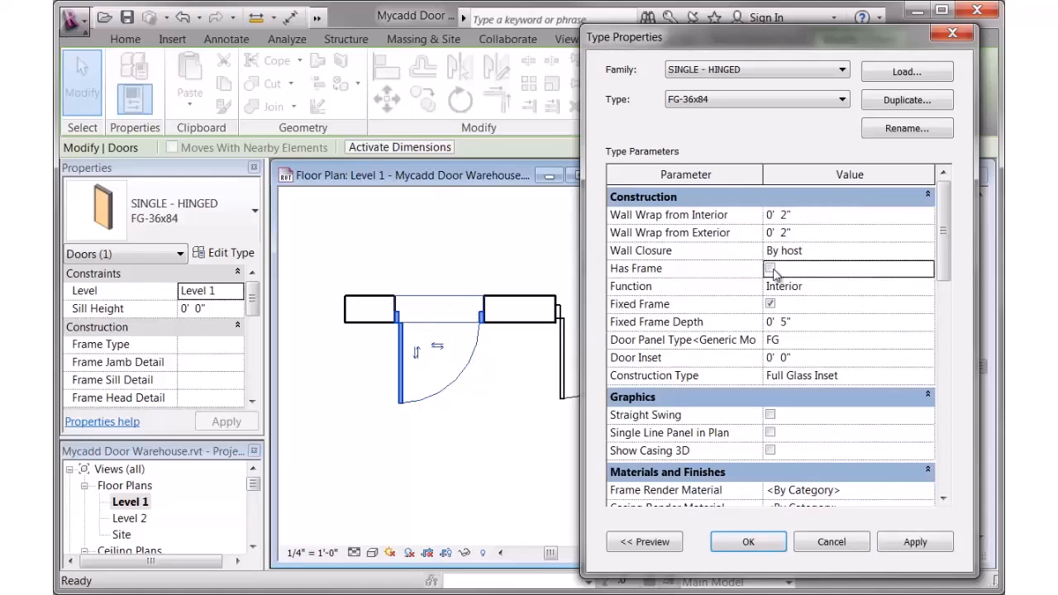
{"action": "left_click", "coordinate": [907, 538]}
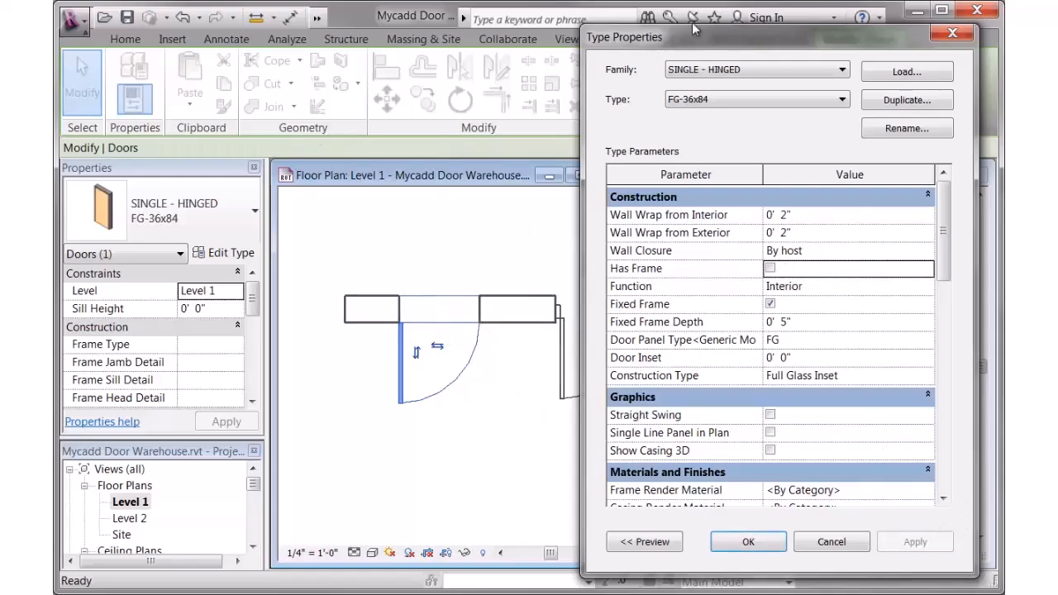
{"action": "left_click_drag", "start_coordinate": [692, 33], "coordinate": [277, 18]}
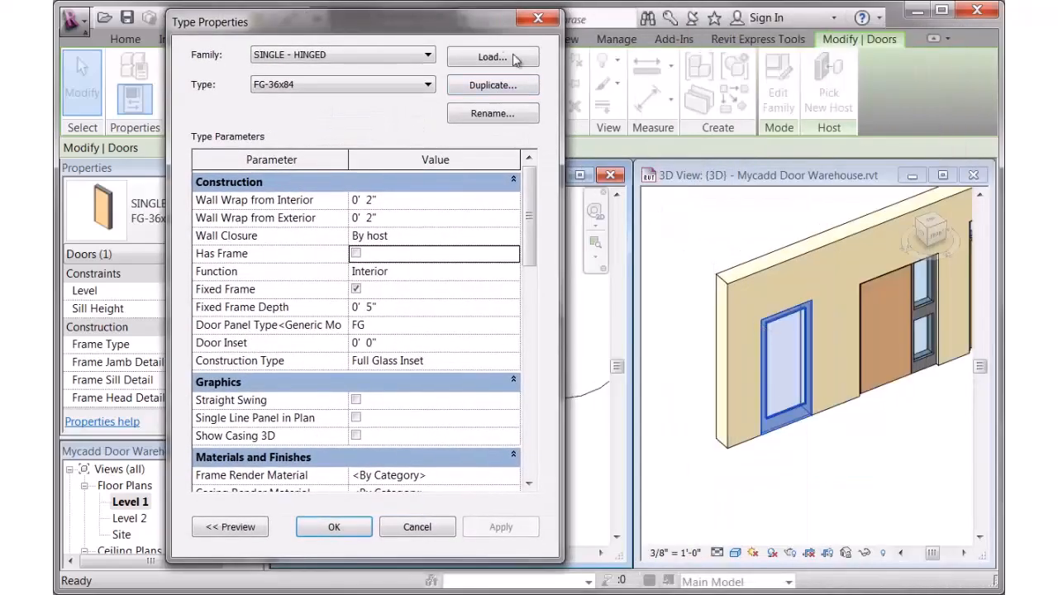
{"action": "left_click_drag", "start_coordinate": [468, 33], "coordinate": [880, 35]}
Step: Turn Has Frame back on and try the door type with Fixed Frame turned off
{"action": "left_click", "coordinate": [766, 259]}
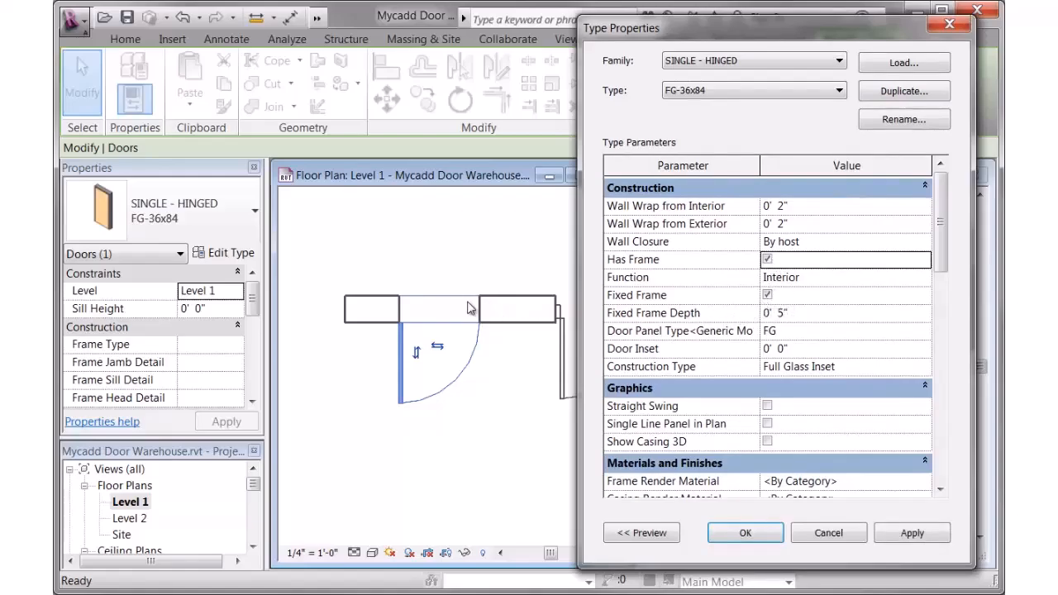
{"action": "left_click", "coordinate": [767, 295]}
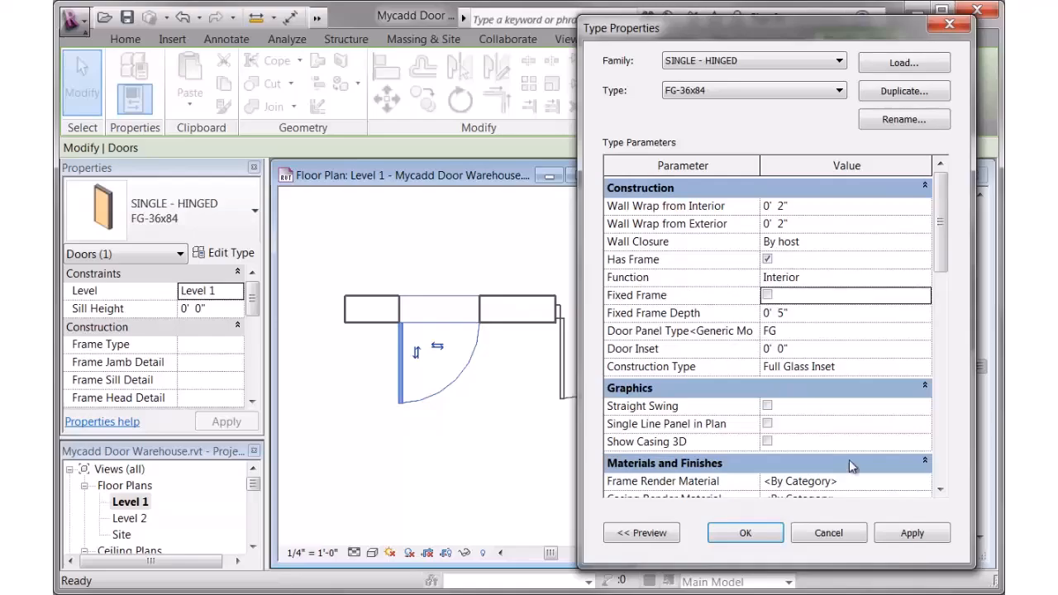
{"action": "left_click", "coordinate": [909, 533]}
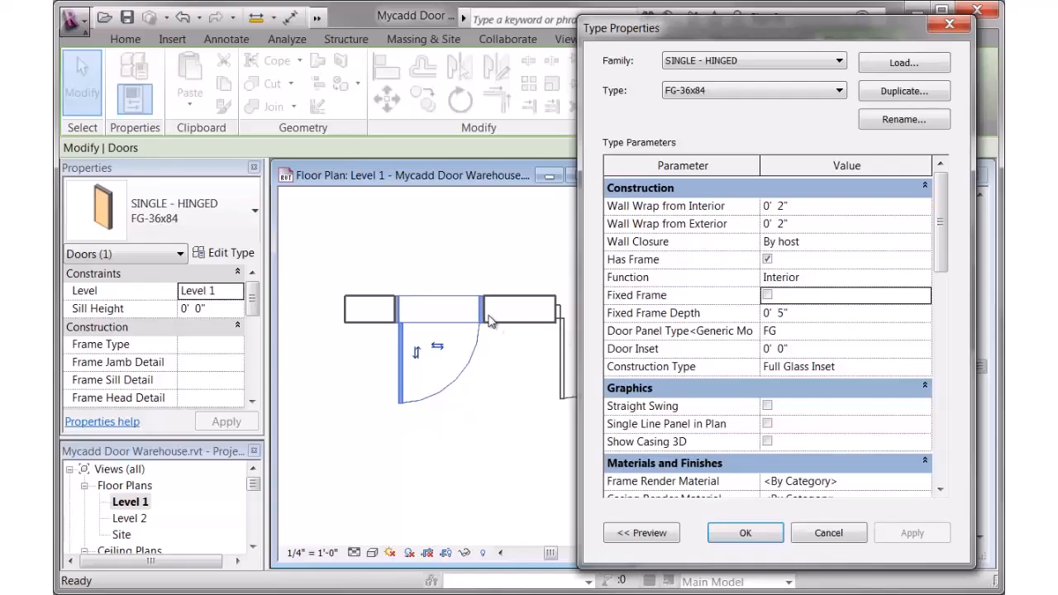
Step: Turn Fixed Frame back on and set the door type's Door Inset to 0' 2"
{"action": "left_click", "coordinate": [768, 295]}
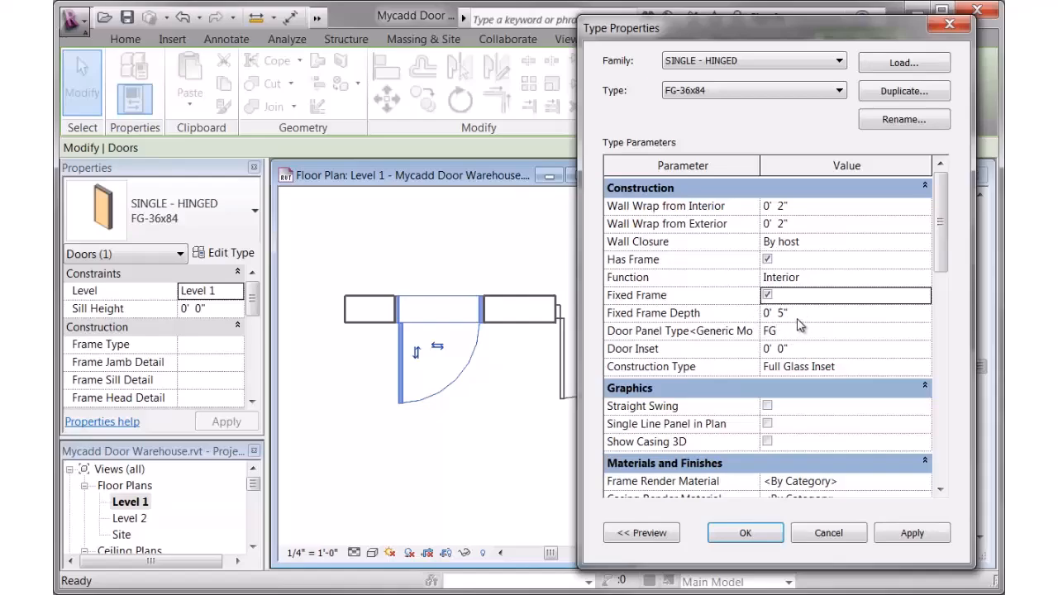
{"action": "left_click", "coordinate": [889, 532]}
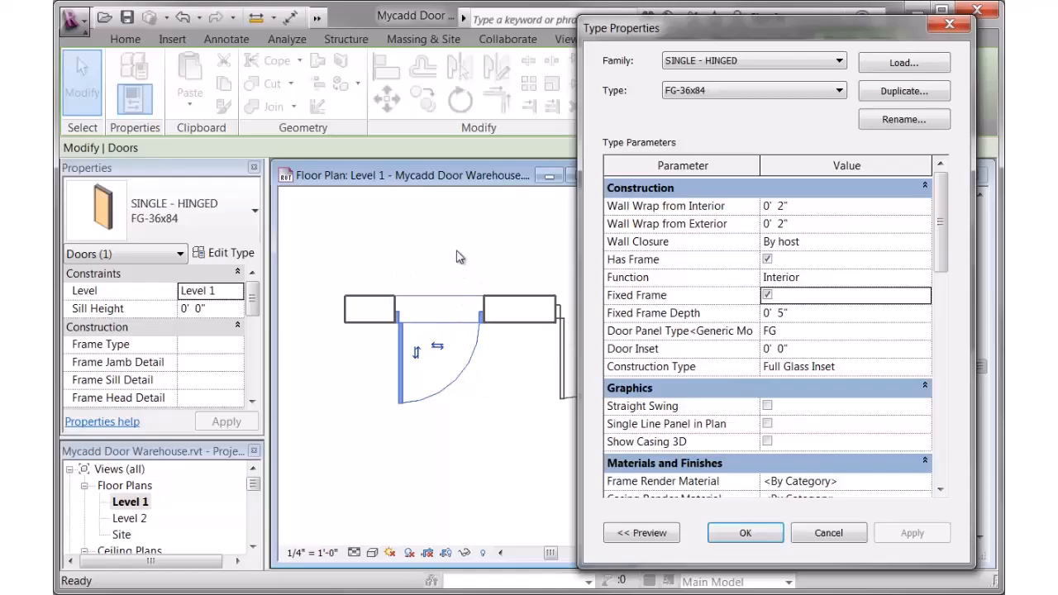
{"action": "left_click", "coordinate": [814, 348]}
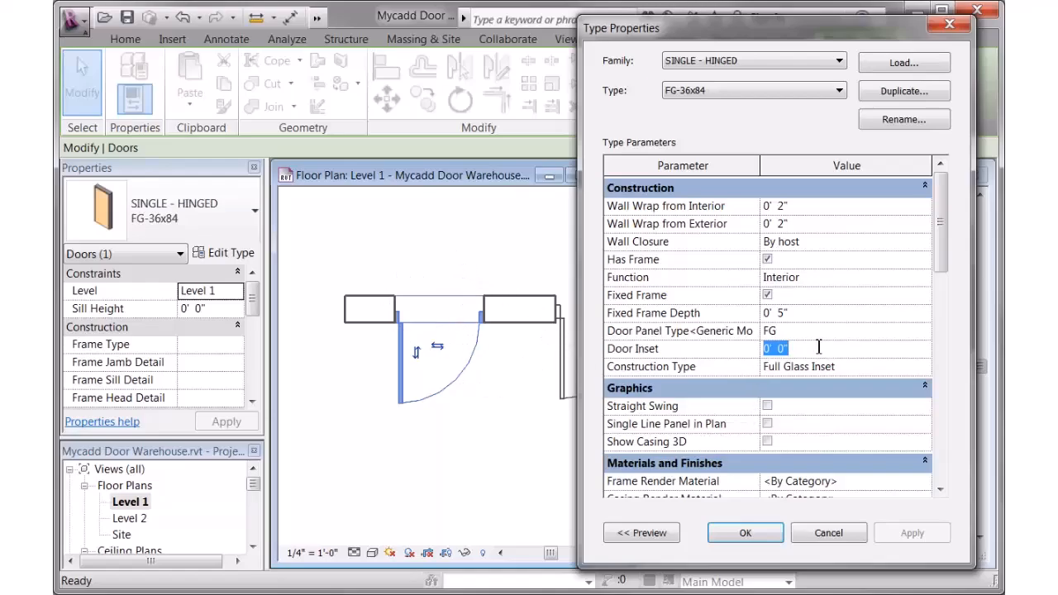
{"action": "type", "text": "0'"}
{"action": "type", "text": " 2"}
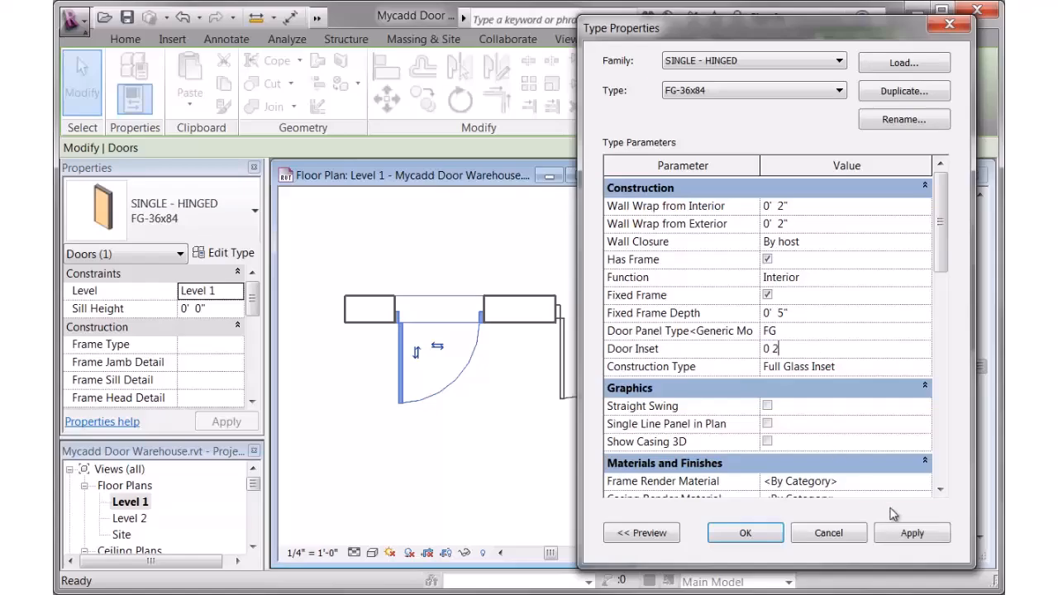
{"action": "left_click", "coordinate": [909, 532]}
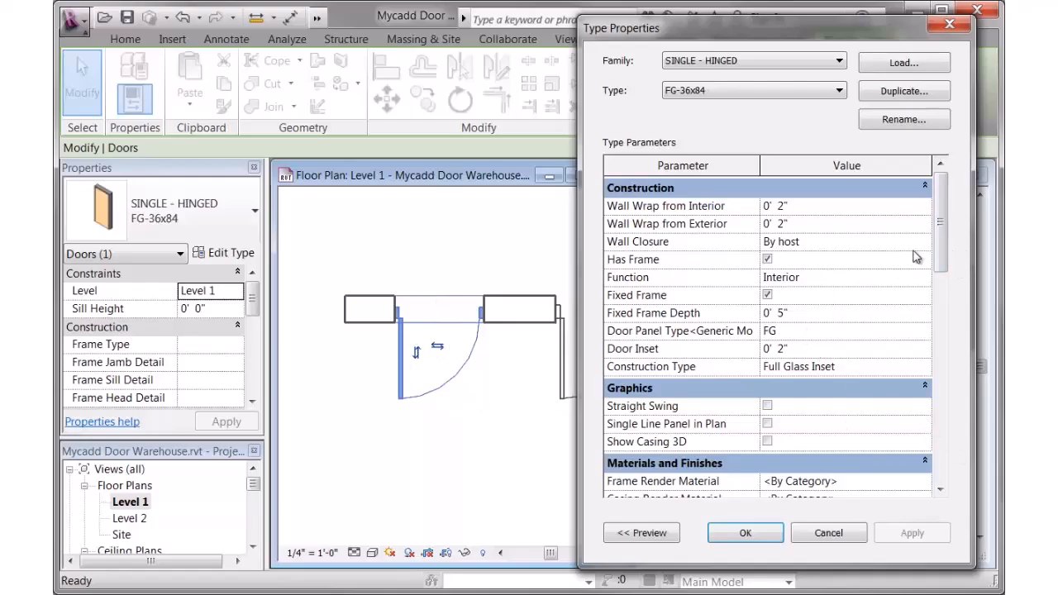
Step: Set the door type's Top Frame Thickness to 0' 4" and uncover the door in the 3D view
{"action": "left_click_drag", "start_coordinate": [940, 241], "coordinate": [946, 313]}
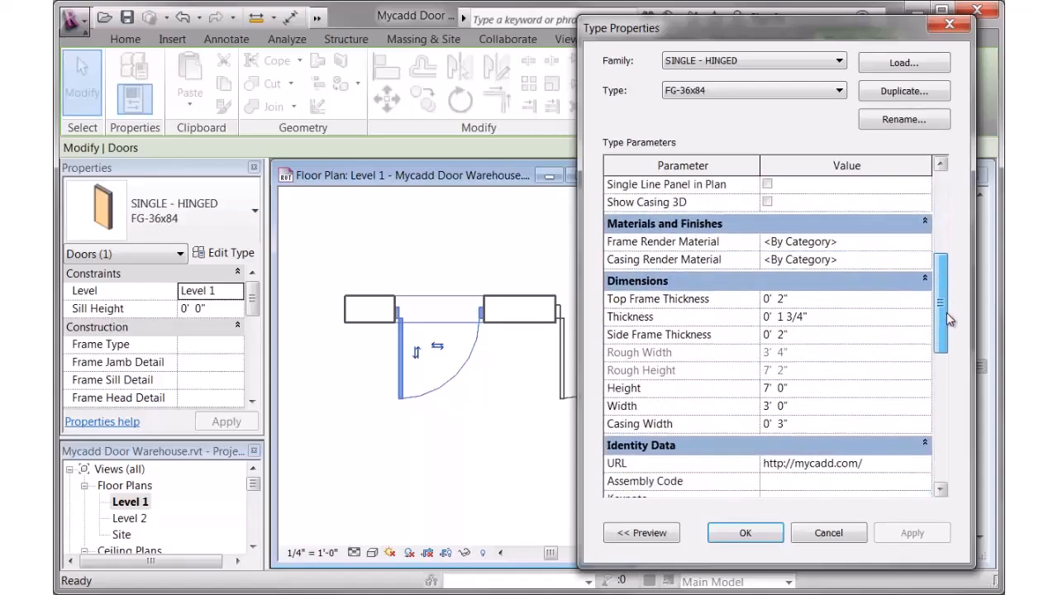
{"action": "left_click", "coordinate": [795, 300]}
{"action": "left_click", "coordinate": [780, 299]}
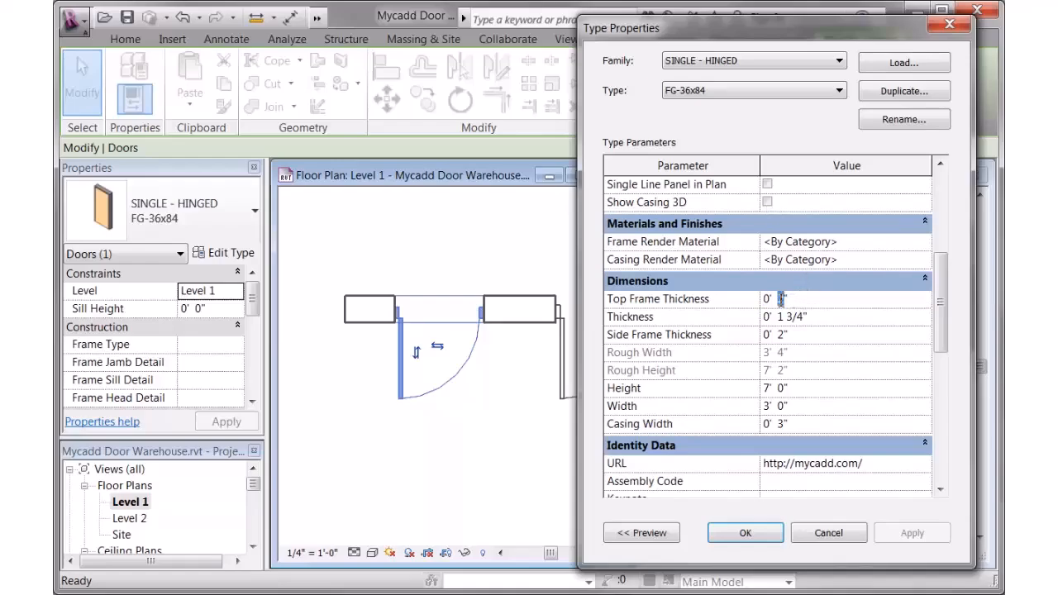
{"action": "type", "text": "4"}
{"action": "left_click", "coordinate": [907, 533]}
{"action": "left_click_drag", "start_coordinate": [828, 39], "coordinate": [445, 45]}
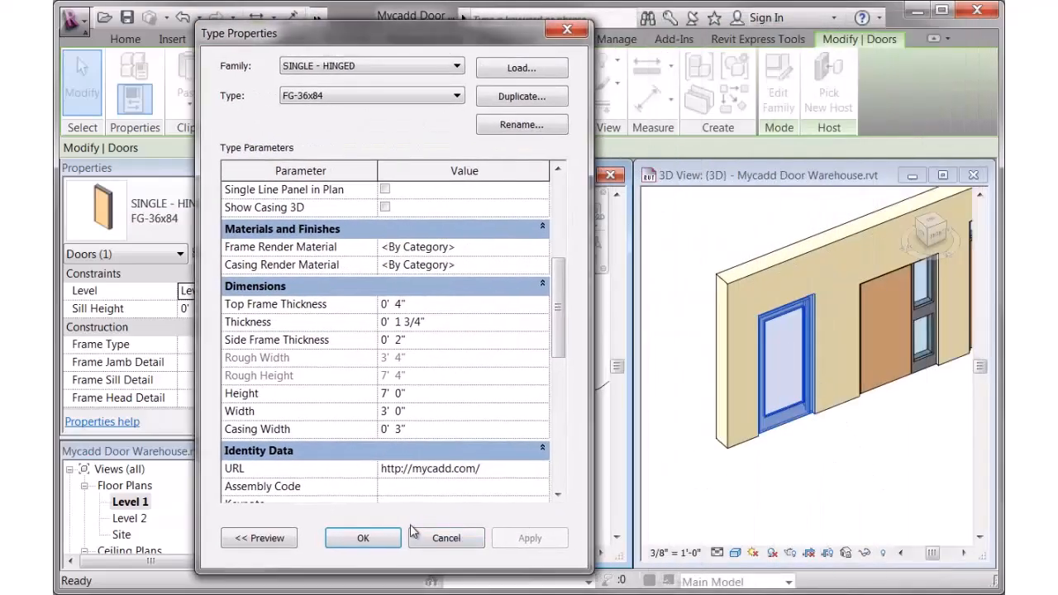
Step: Accept the door type changes and inspect the upper corner of the full-glass door's frame up close in 3D
{"action": "left_click", "coordinate": [384, 539]}
{"action": "left_click", "coordinate": [813, 482]}
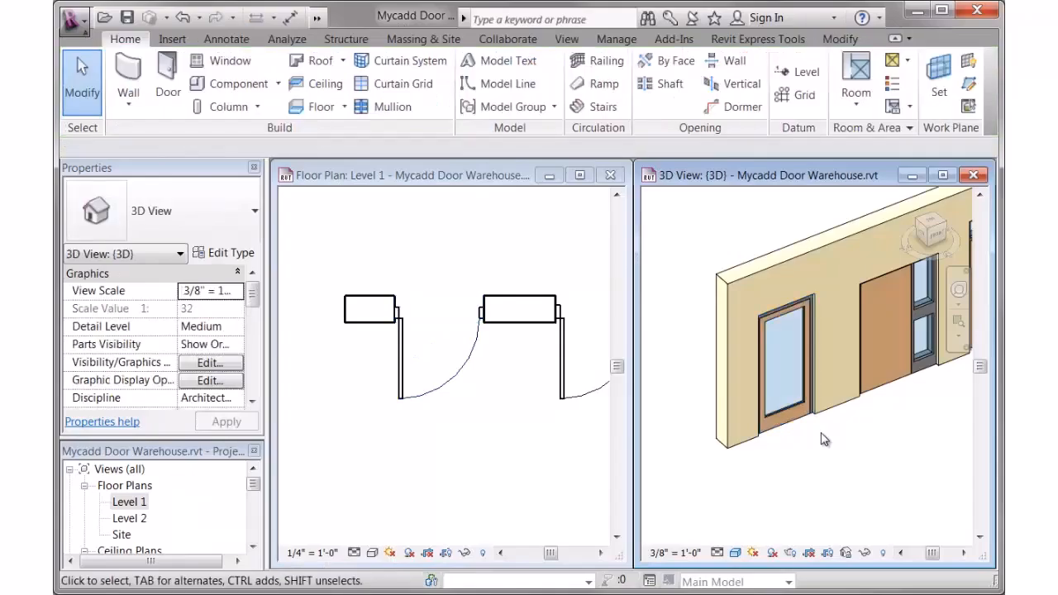
{"action": "scroll", "coordinate": [821, 284], "scroll_direction": "up", "scroll_amount": 5}
{"action": "scroll", "coordinate": [834, 421], "scroll_direction": "down", "scroll_amount": 3}
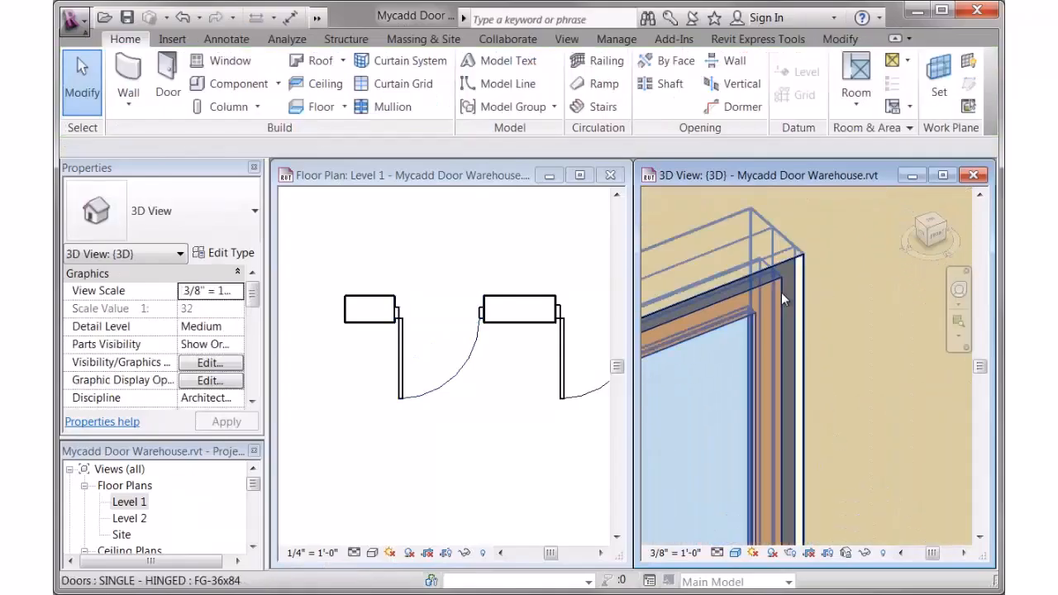
Step: Try a Top Frame Thickness of 1' 0" on the FG-36x84 door type and view the door in 3D
{"action": "left_click", "coordinate": [793, 397]}
{"action": "left_click", "coordinate": [224, 252]}
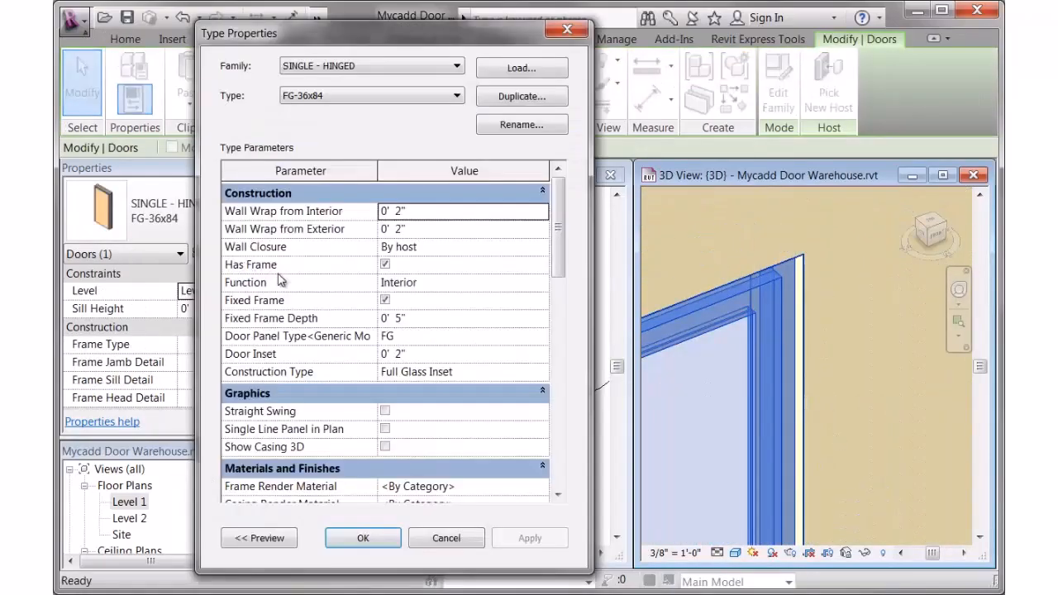
{"action": "left_click_drag", "start_coordinate": [559, 240], "coordinate": [560, 301]}
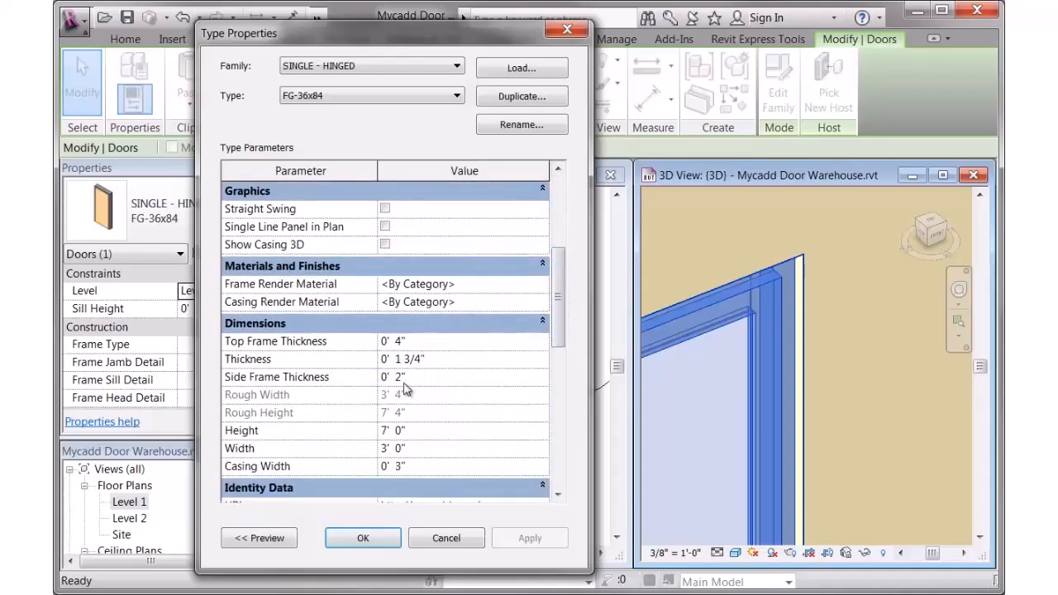
{"action": "left_click", "coordinate": [403, 342]}
{"action": "type", "text": "1"}
{"action": "left_click", "coordinate": [524, 540]}
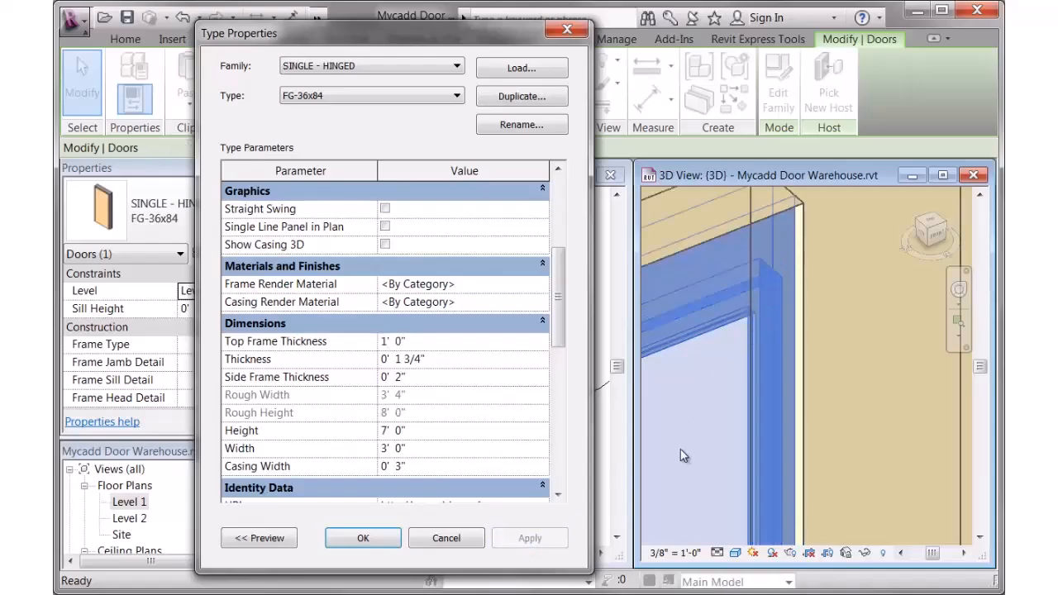
{"action": "left_click", "coordinate": [697, 438]}
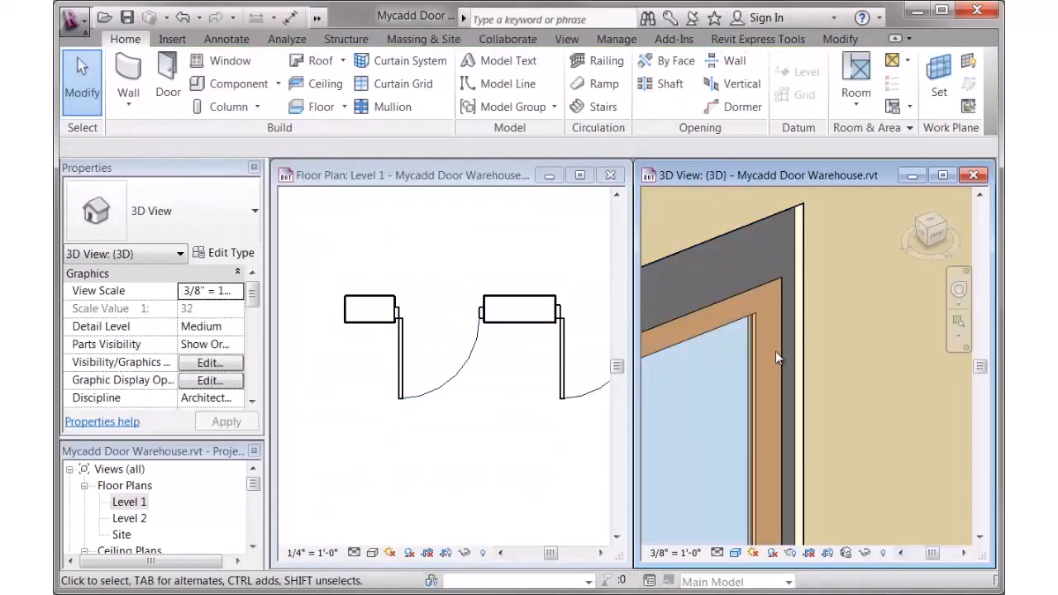
{"action": "scroll", "coordinate": [775, 351], "scroll_direction": "down", "scroll_amount": 3}
Step: Set the FG-36x84 door type's Top Frame Thickness to 0' 4"
{"action": "left_click", "coordinate": [767, 333]}
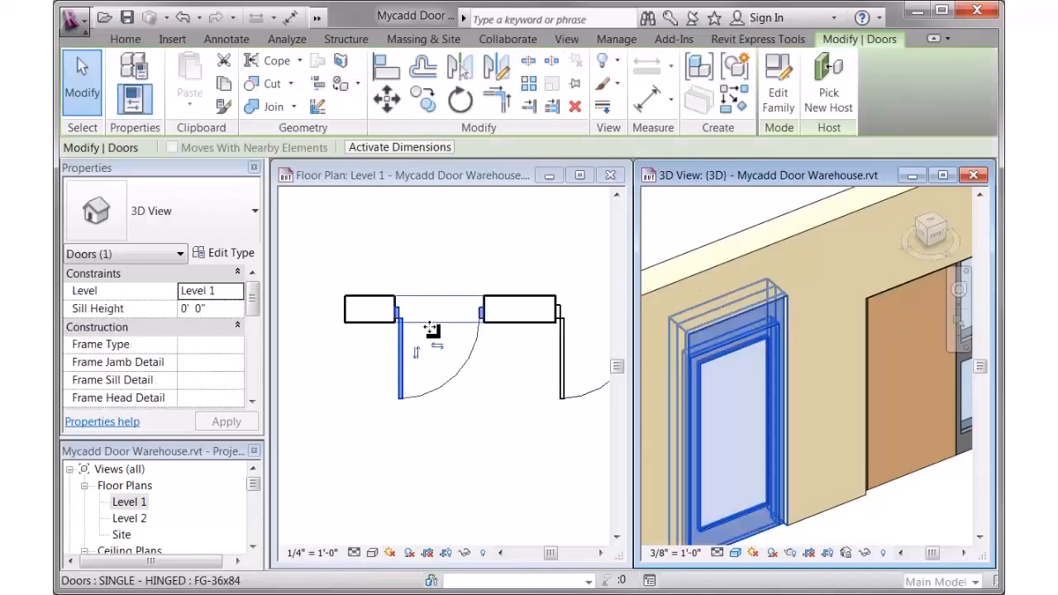
{"action": "left_click", "coordinate": [233, 253]}
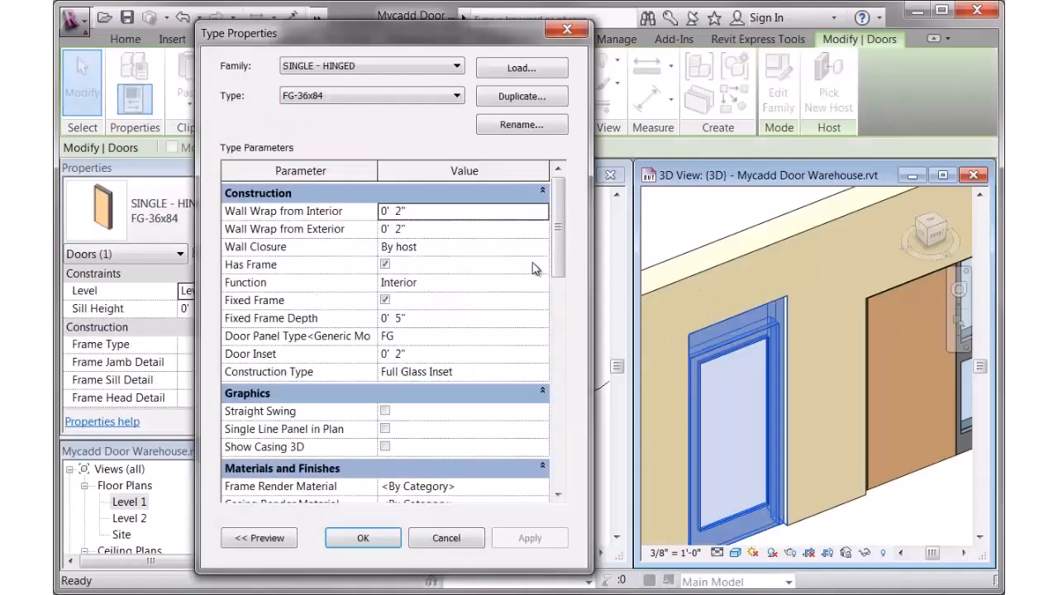
{"action": "left_click_drag", "start_coordinate": [560, 261], "coordinate": [560, 320]}
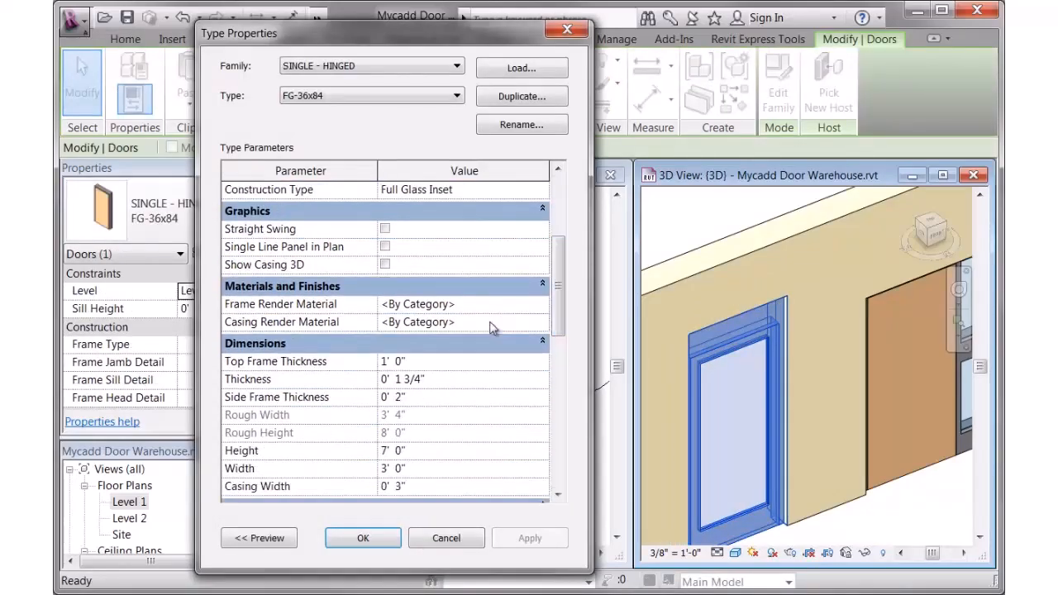
{"action": "left_click", "coordinate": [445, 363]}
{"action": "type", "text": "0 4"}
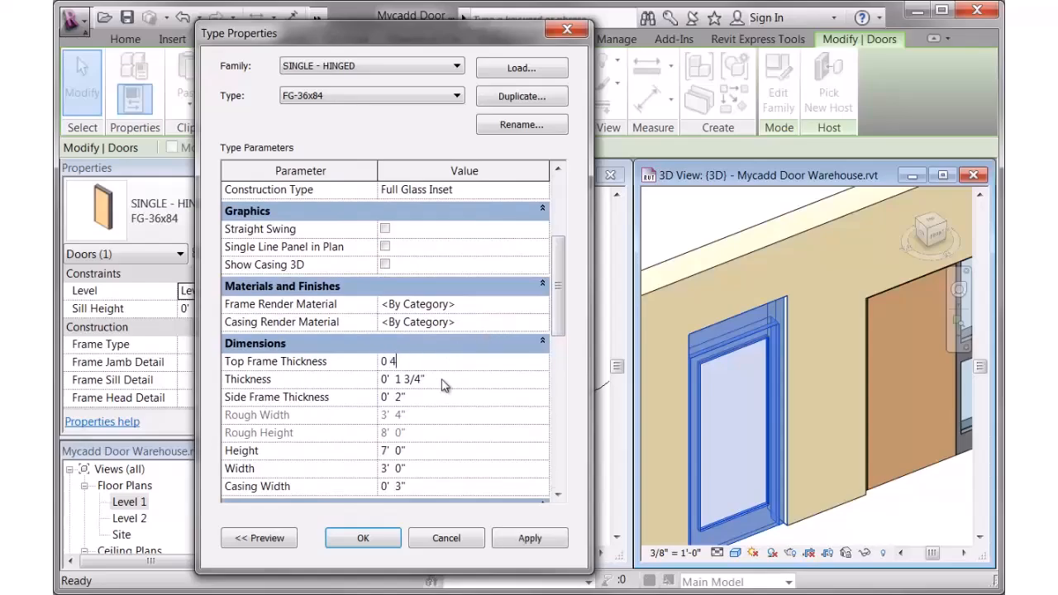
{"action": "left_click", "coordinate": [452, 378]}
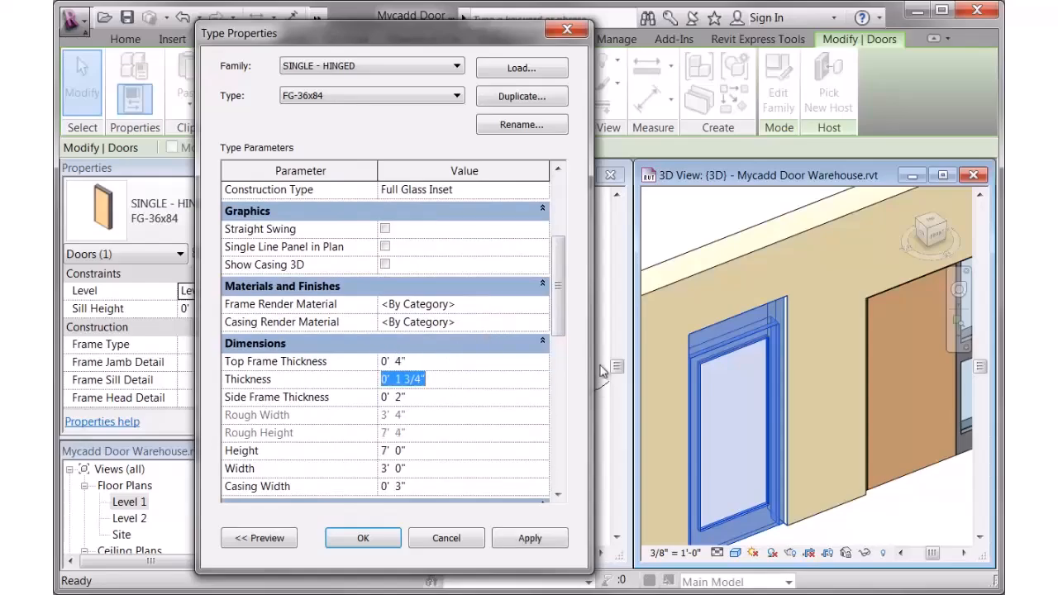
{"action": "scroll", "coordinate": [455, 397], "scroll_direction": "down", "scroll_amount": 1}
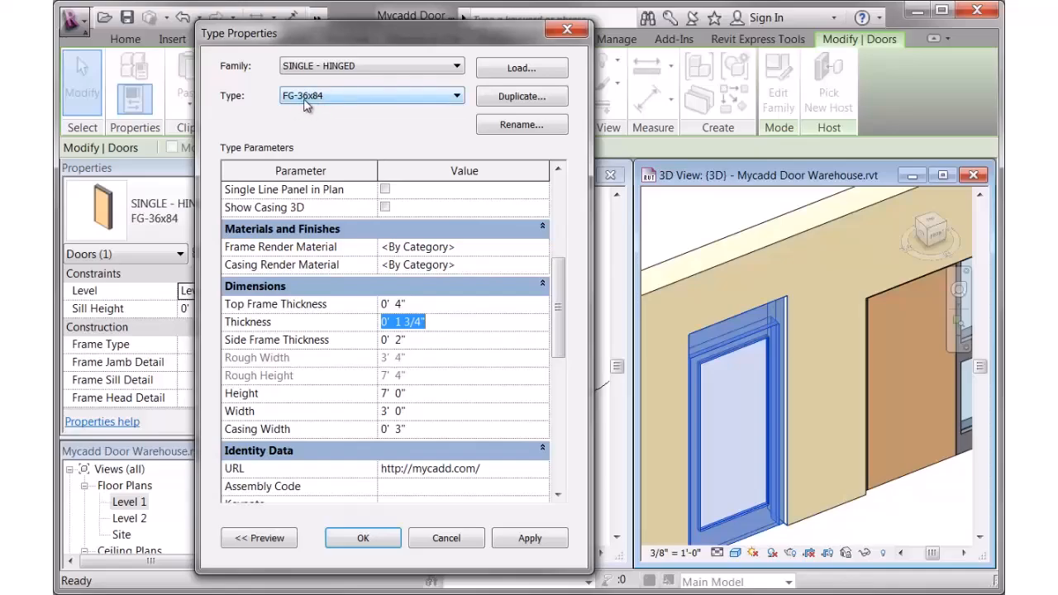
Step: Duplicate the FG-36x84 door type under the name FG-30x84
{"action": "left_click", "coordinate": [519, 98]}
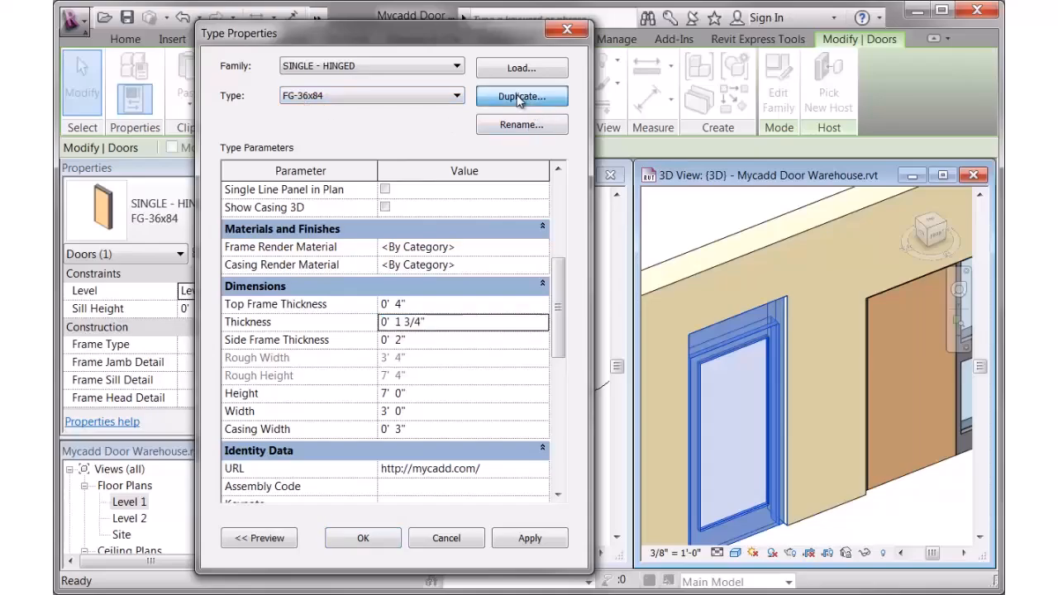
{"action": "left_click", "coordinate": [476, 341]}
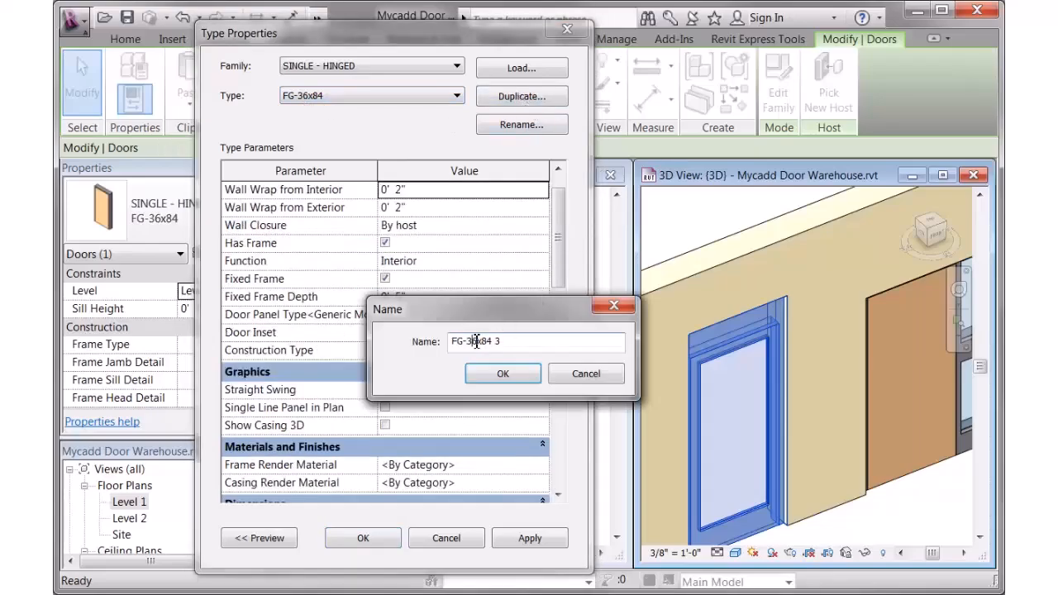
{"action": "type", "text": "0"}
{"action": "left_click", "coordinate": [513, 366]}
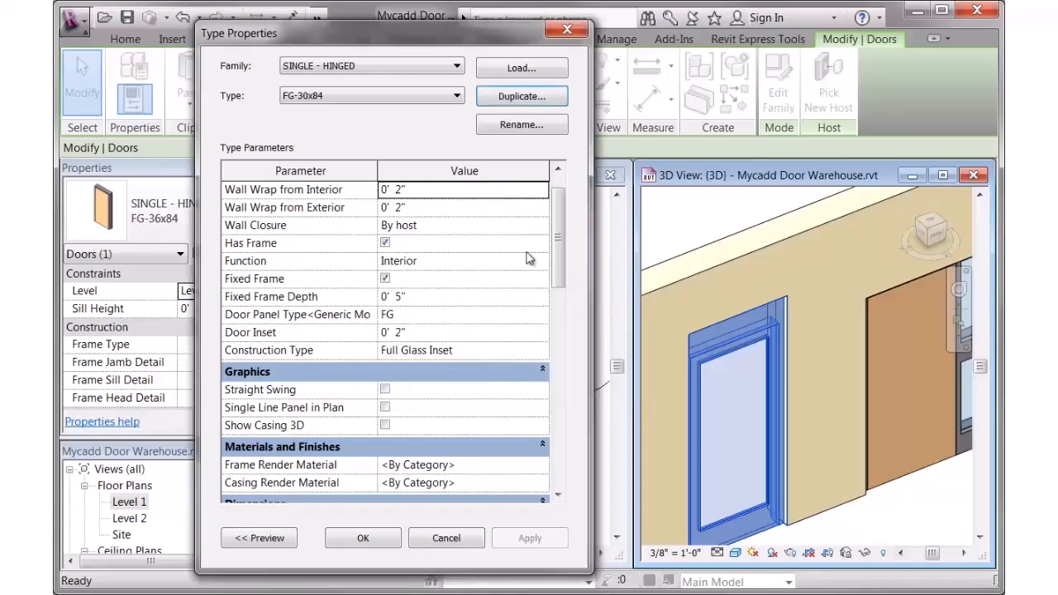
Step: Set the FG-30x84 door type's Width to 2' 6" and apply it
{"action": "left_click_drag", "start_coordinate": [558, 230], "coordinate": [556, 284]}
{"action": "left_click", "coordinate": [431, 448]}
{"action": "type", "text": "2 6"}
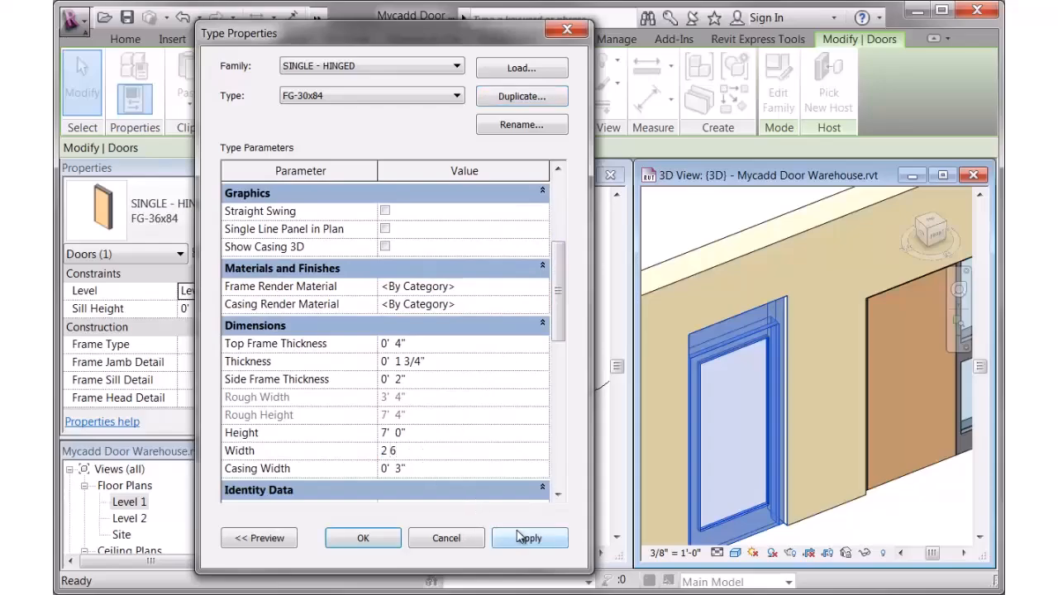
{"action": "left_click", "coordinate": [518, 537]}
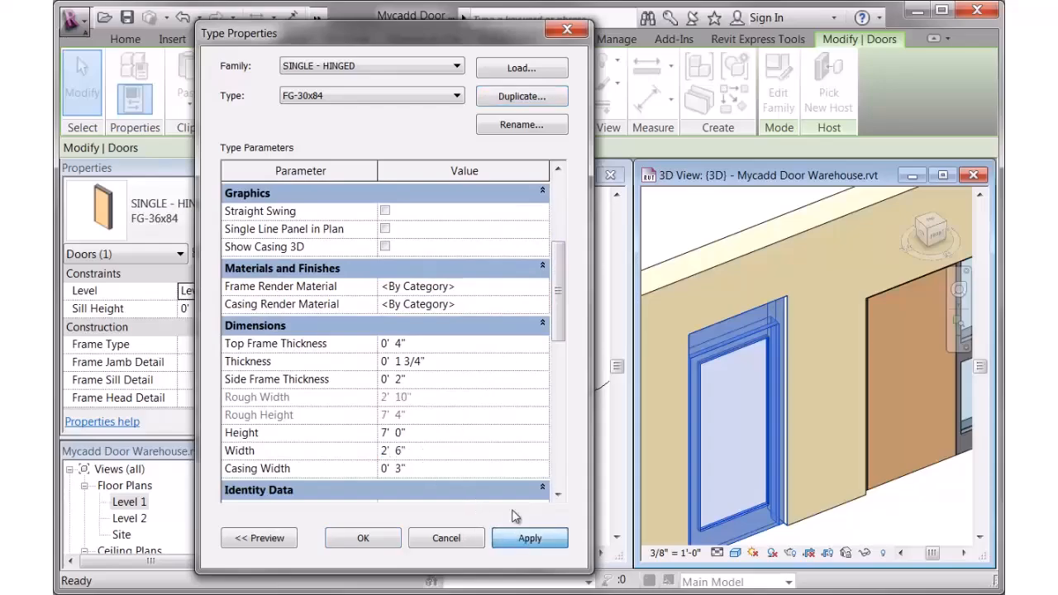
Step: Switch the door back to the FG-36x84 type and turn off its Has Frame parameter
{"action": "left_click", "coordinate": [373, 98]}
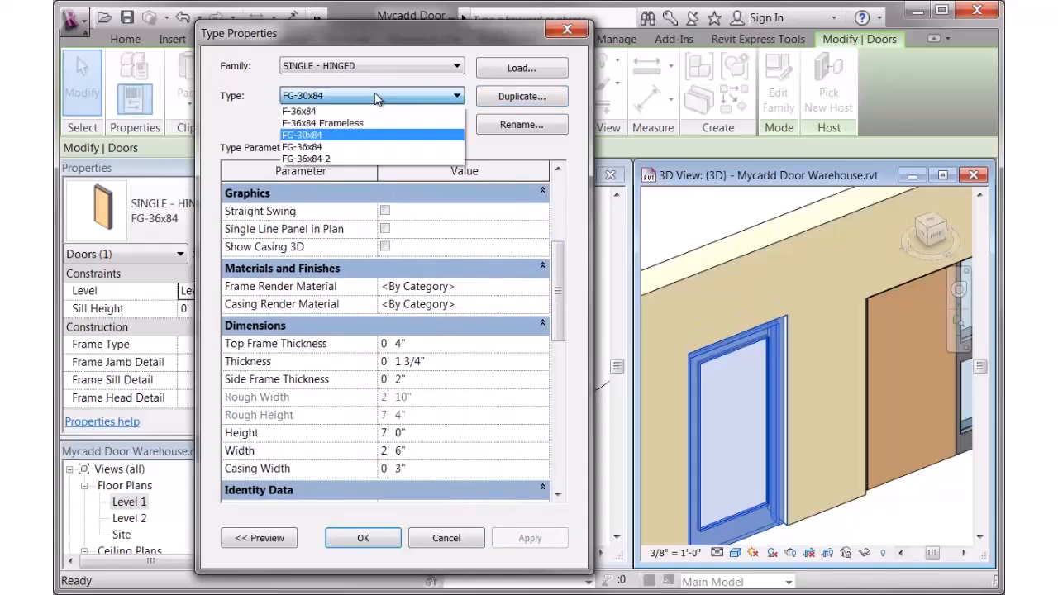
{"action": "left_click", "coordinate": [347, 147]}
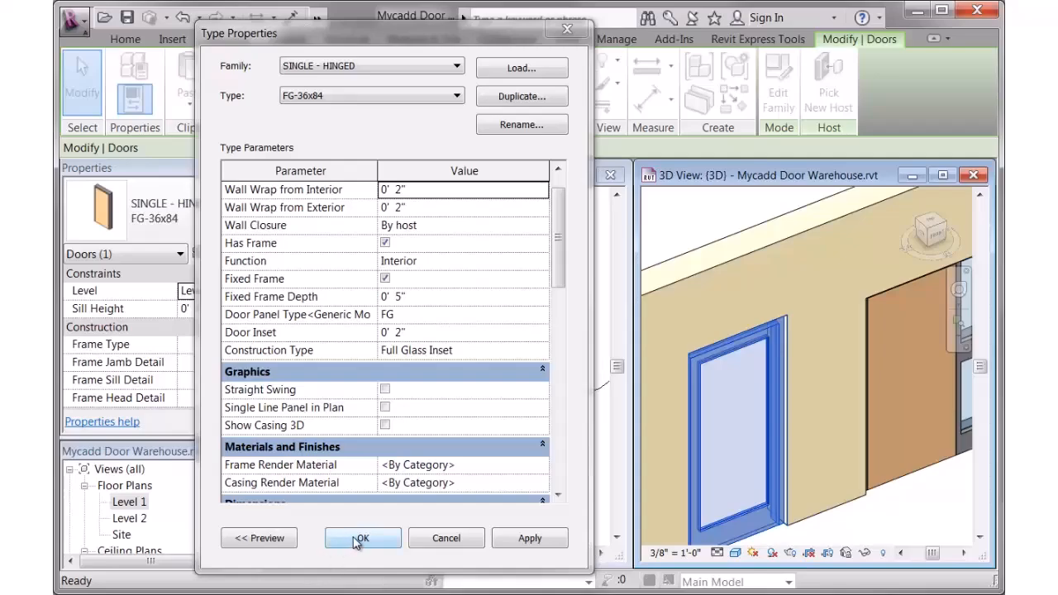
{"action": "scroll", "coordinate": [565, 233], "scroll_direction": "up", "scroll_amount": 1}
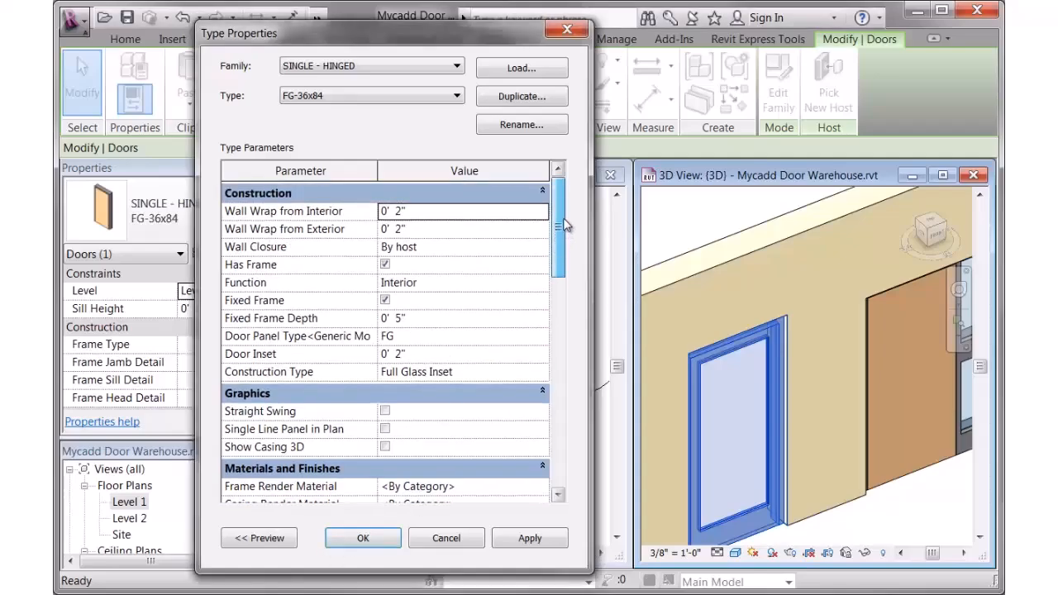
{"action": "left_click", "coordinate": [385, 264]}
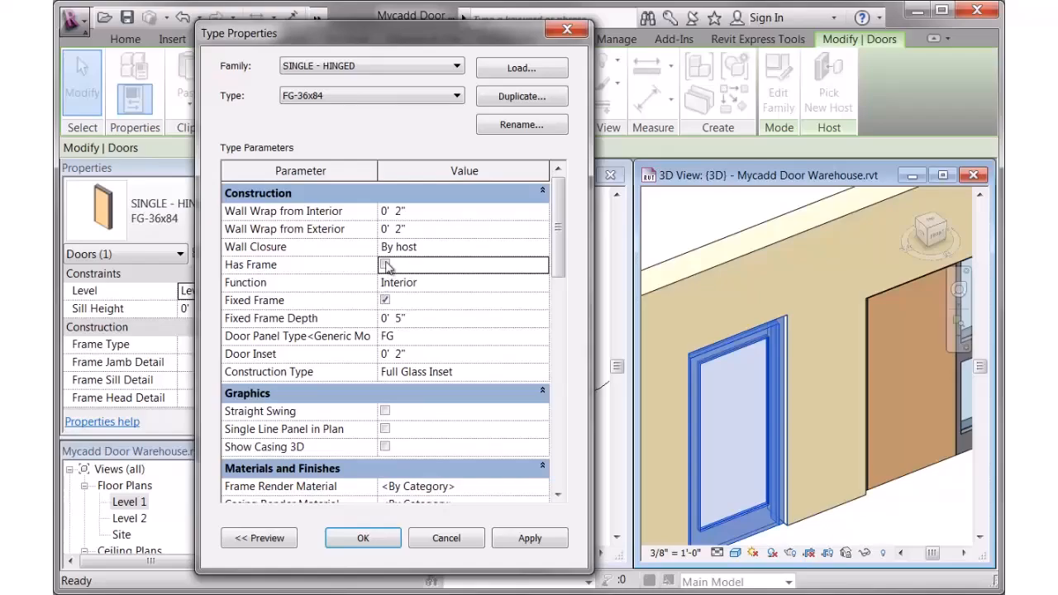
{"action": "left_click", "coordinate": [369, 539]}
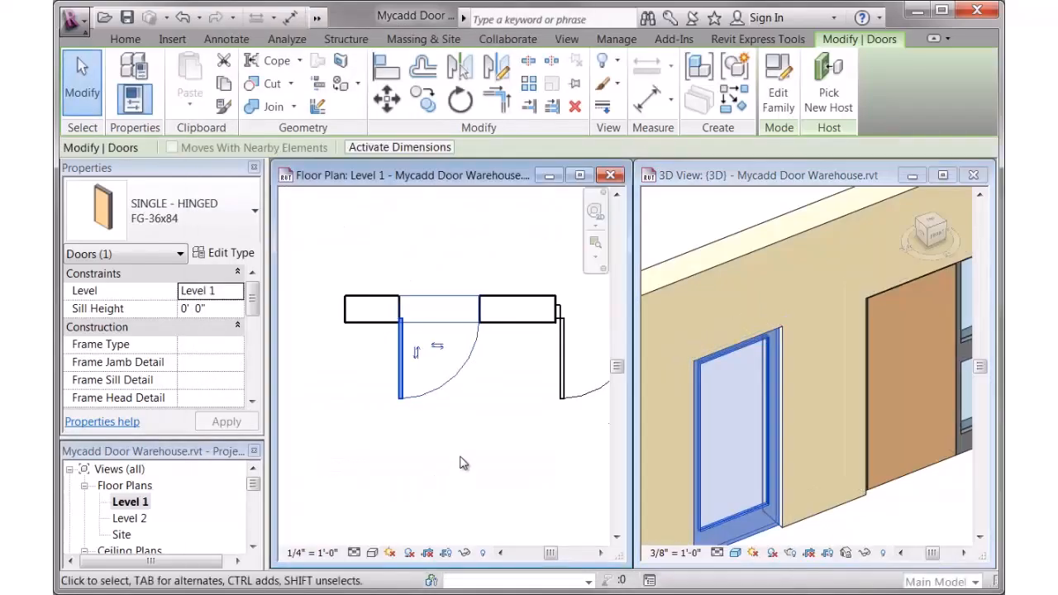
Step: Place a building elevation in the Level 1 plan facing the first door in the row and open the elevation view
{"action": "scroll", "coordinate": [463, 463], "scroll_direction": "down", "scroll_amount": 3}
{"action": "middle_click_drag", "start_coordinate": [460, 455], "coordinate": [372, 361]}
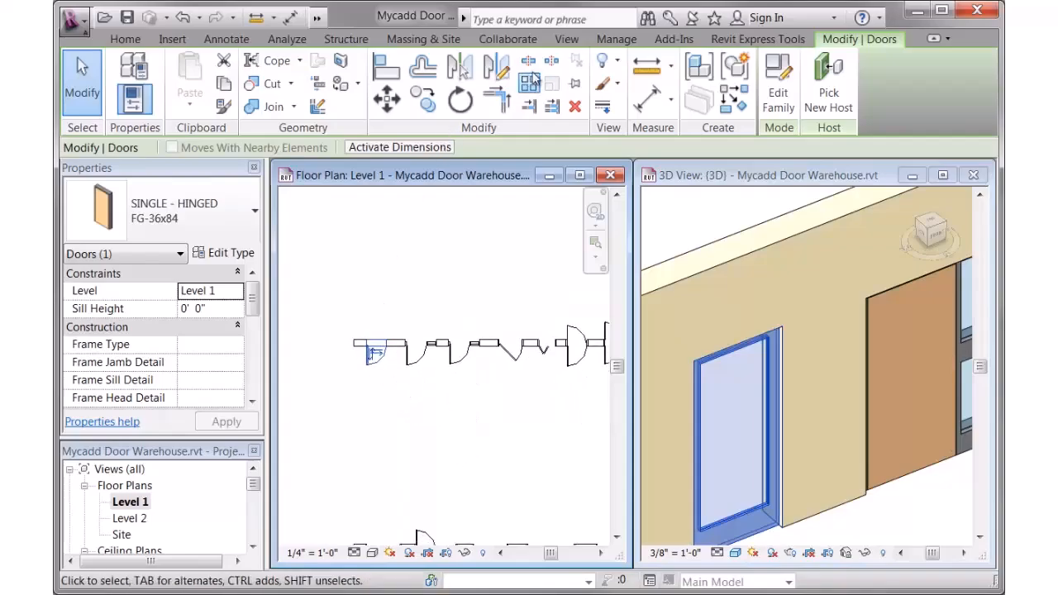
{"action": "left_click", "coordinate": [566, 40]}
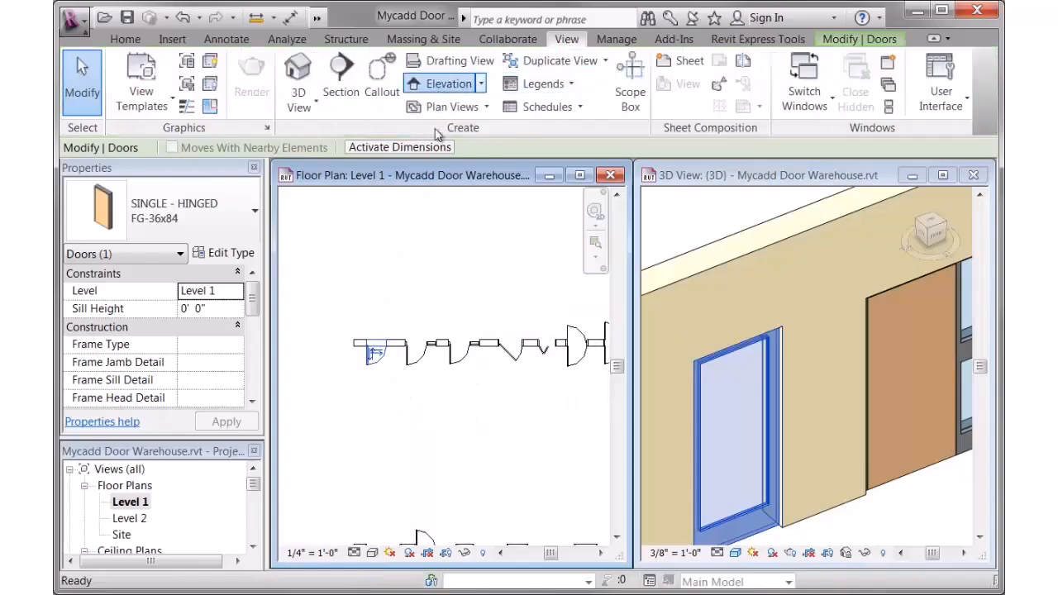
{"action": "left_click", "coordinate": [442, 84]}
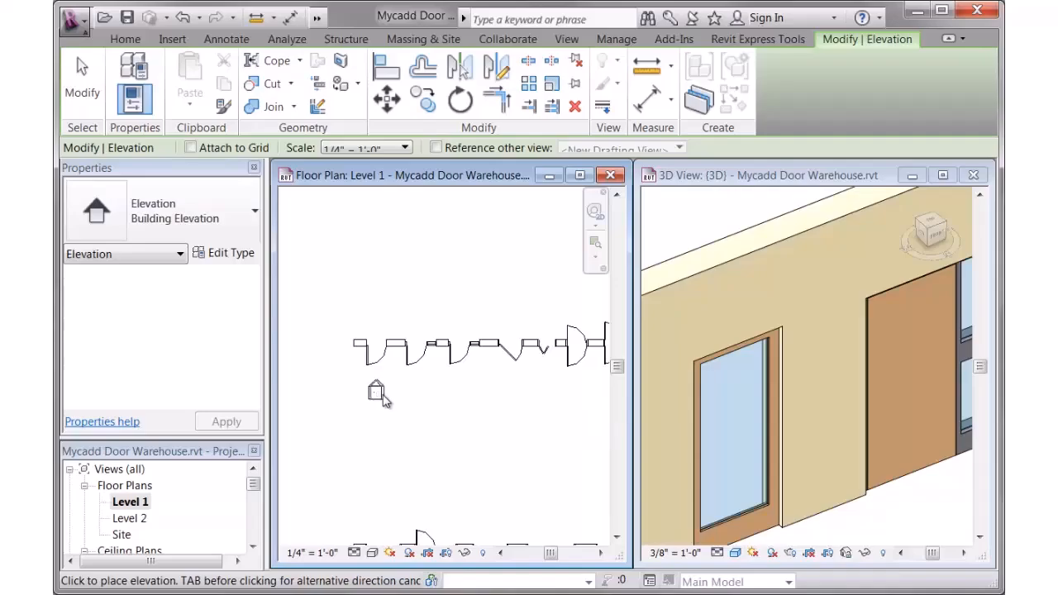
{"action": "left_click", "coordinate": [382, 400]}
{"action": "double_click", "coordinate": [373, 385]}
{"action": "scroll", "coordinate": [400, 384], "scroll_direction": "up", "scroll_amount": 8}
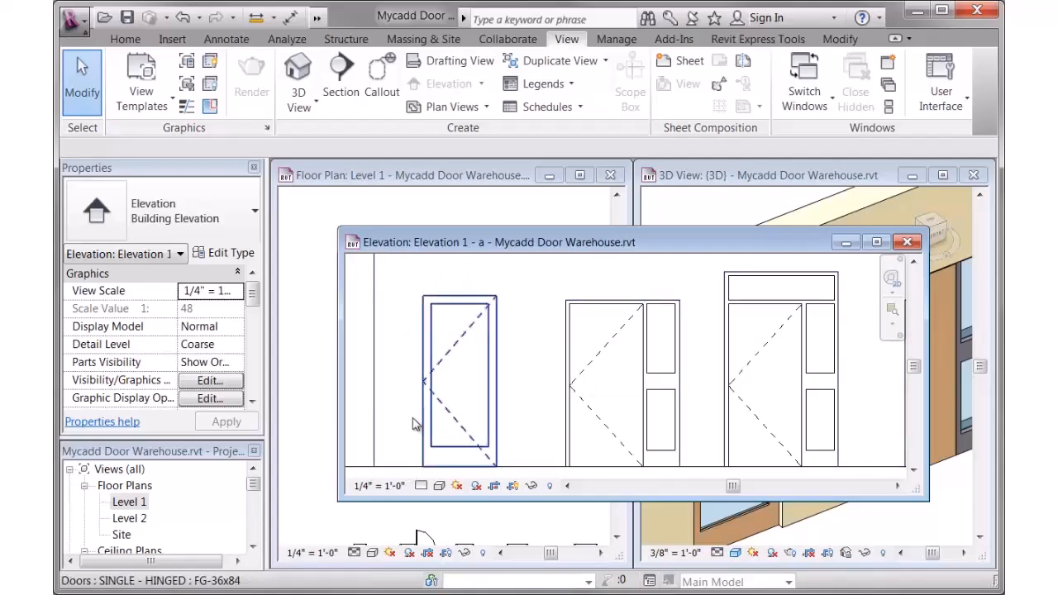
Step: Turn on Show Casing 3D for the FG-36x84 door selected in the elevation, review its type parameters and accept the change
{"action": "left_click", "coordinate": [449, 349]}
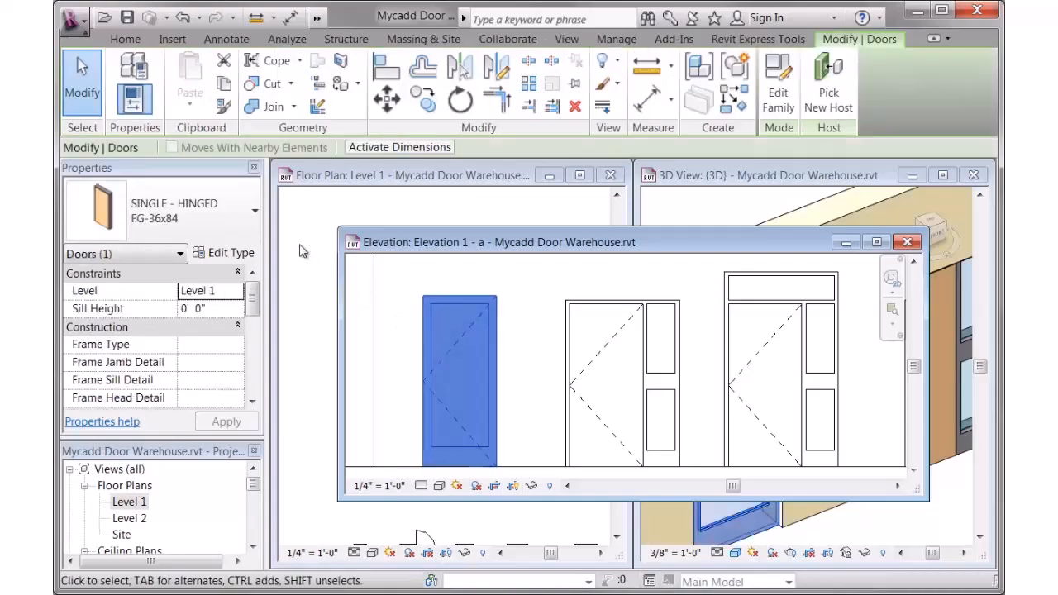
{"action": "left_click", "coordinate": [232, 253]}
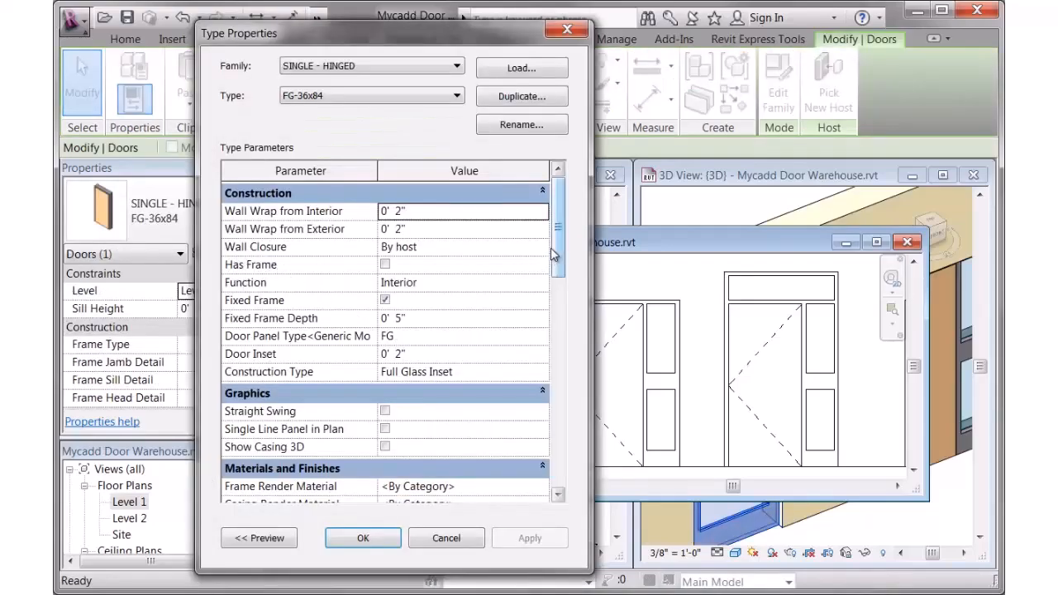
{"action": "scroll", "coordinate": [454, 409], "scroll_direction": "down", "scroll_amount": 3}
{"action": "left_click", "coordinate": [385, 389]}
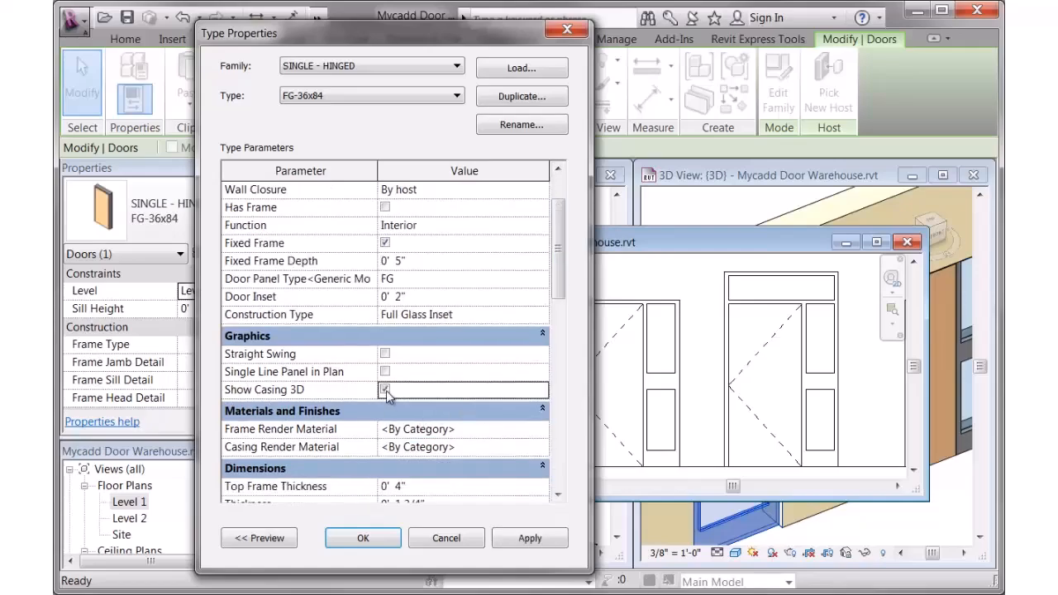
{"action": "scroll", "coordinate": [413, 372], "scroll_direction": "down", "scroll_amount": 5}
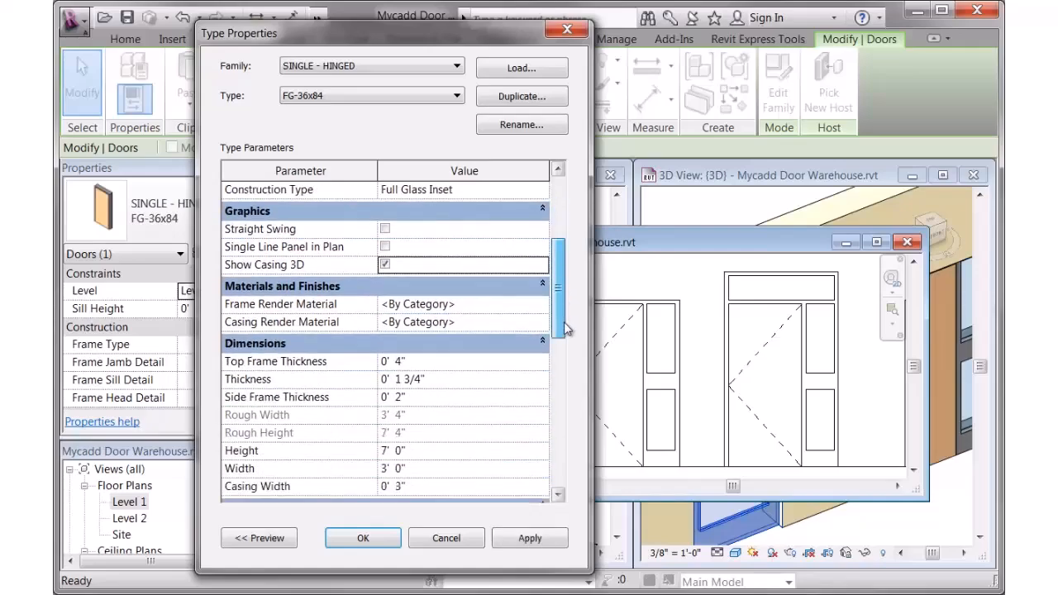
{"action": "left_click_drag", "start_coordinate": [438, 40], "coordinate": [818, 34]}
{"action": "left_click", "coordinate": [900, 542]}
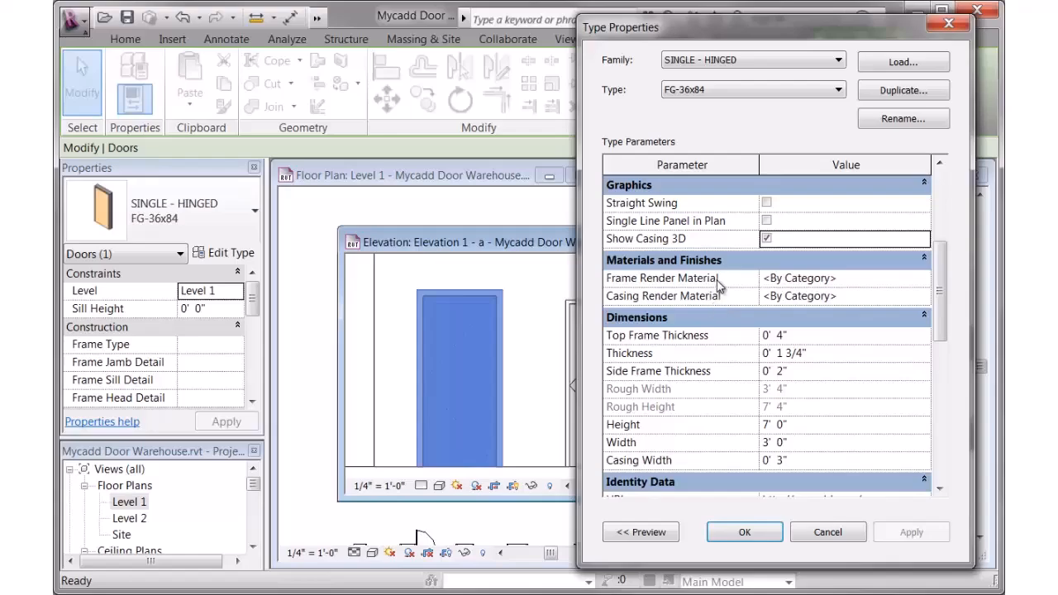
{"action": "mouse_move", "coordinate": [942, 304]}
{"action": "left_mouse_down"}
{"action": "mouse_move", "coordinate": [944, 326]}
{"action": "mouse_move", "coordinate": [948, 300]}
{"action": "left_mouse_up"}
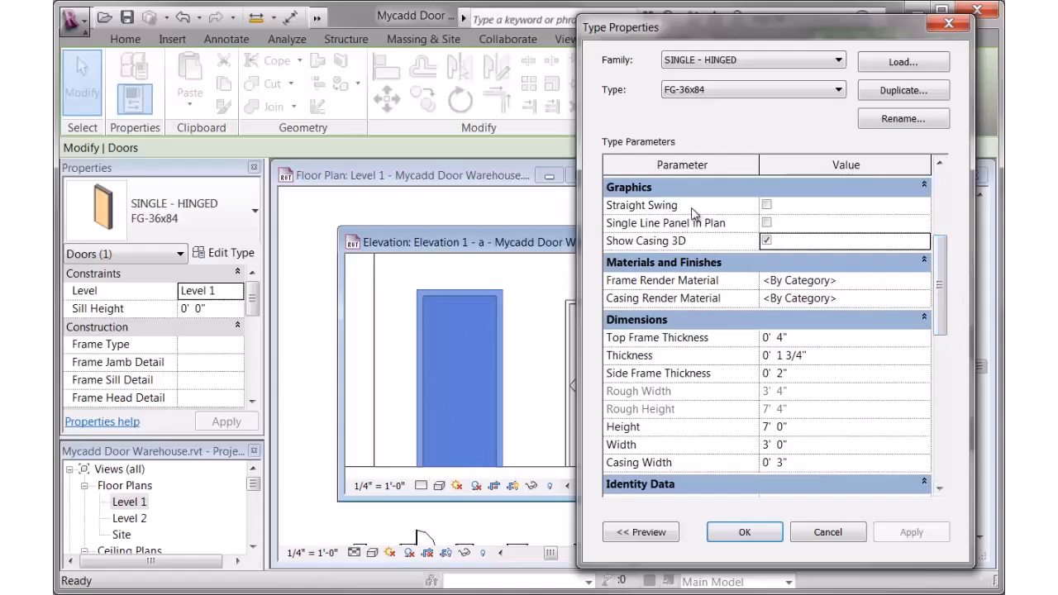
{"action": "left_click_drag", "start_coordinate": [947, 277], "coordinate": [946, 241]}
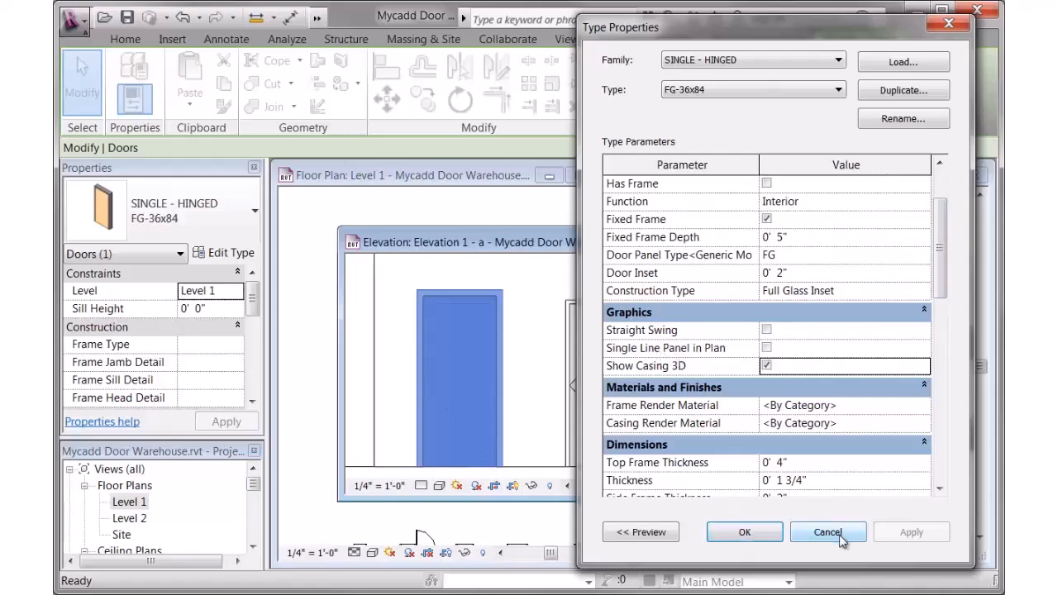
{"action": "left_click", "coordinate": [747, 531]}
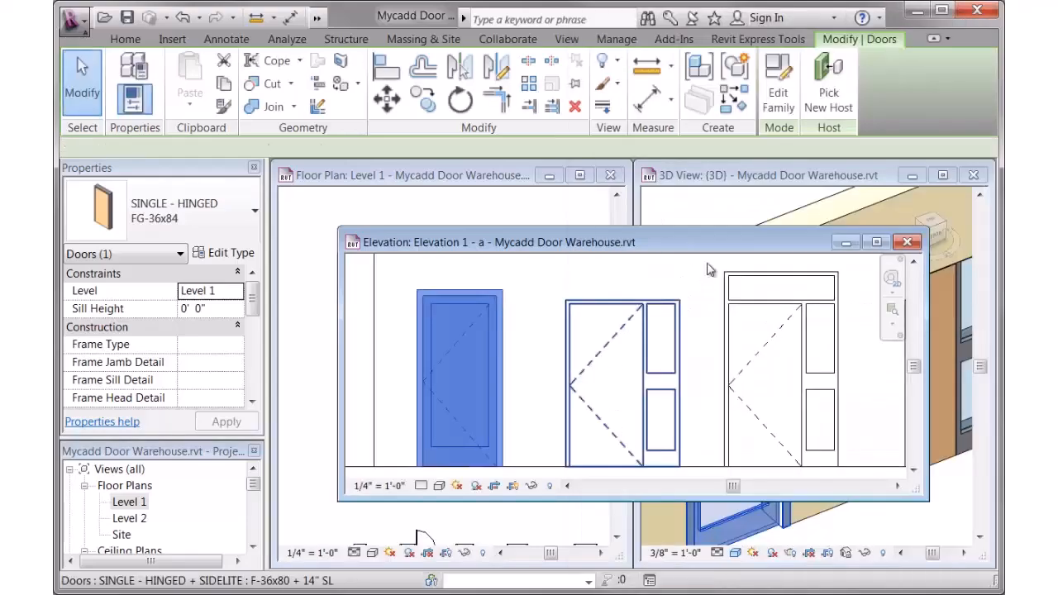
Step: Return to the Level 1 floor plan and examine the FG-36x84 door in plan beside the 3D view
{"action": "left_click", "coordinate": [481, 358]}
{"action": "scroll", "coordinate": [355, 346], "scroll_direction": "up", "scroll_amount": 4}
{"action": "scroll", "coordinate": [437, 421], "scroll_direction": "up", "scroll_amount": 1}
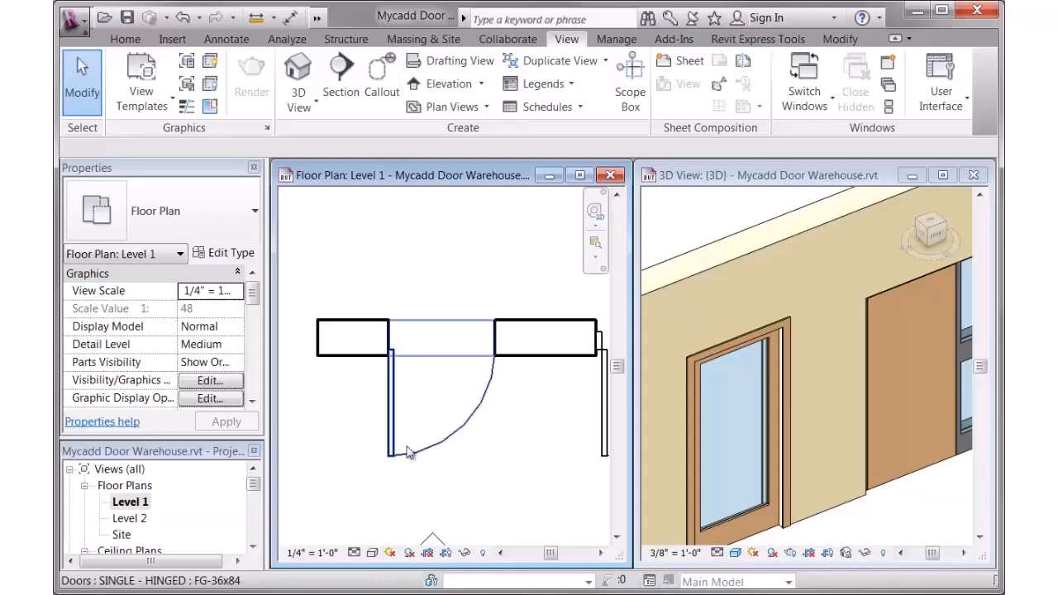
Step: Turn on Straight Swing and Single Line Panel in Plan for the FG-36x84 door type and accept the changes
{"action": "left_click", "coordinate": [484, 409]}
{"action": "left_click", "coordinate": [250, 260]}
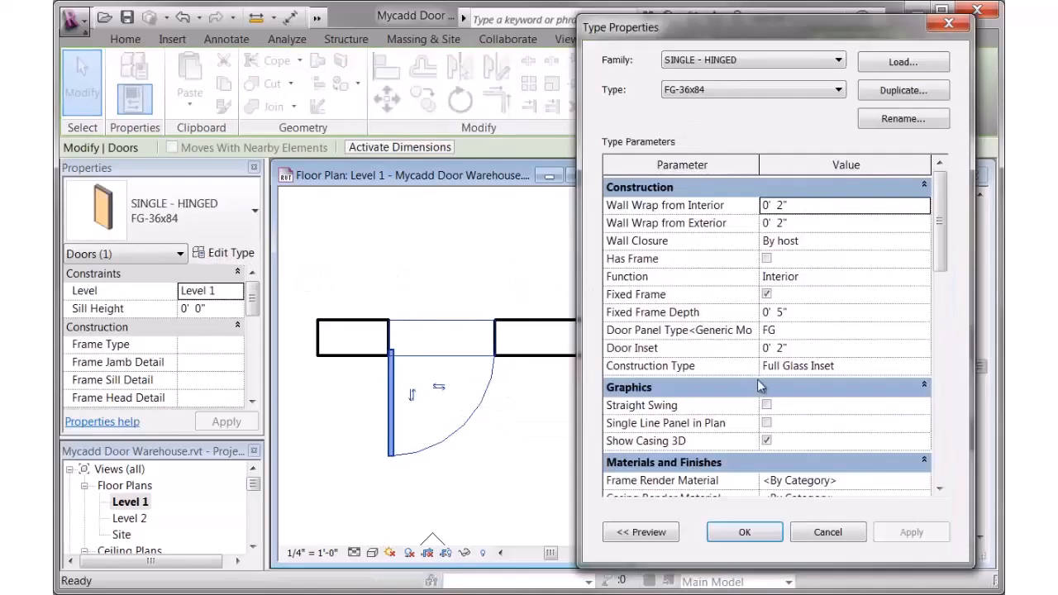
{"action": "left_click", "coordinate": [766, 405]}
{"action": "left_click", "coordinate": [919, 537]}
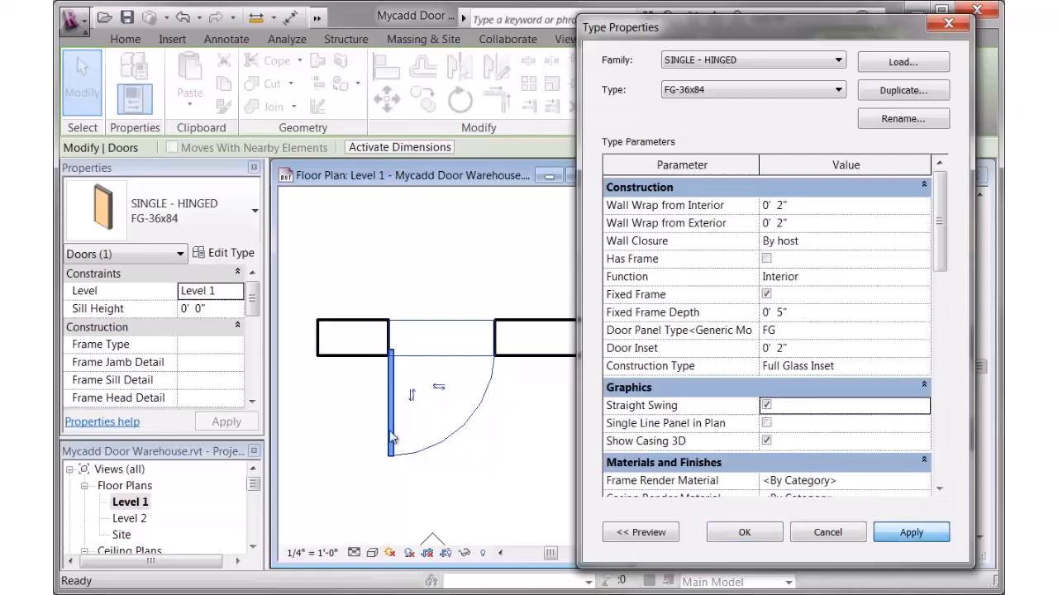
{"action": "left_click", "coordinate": [766, 423]}
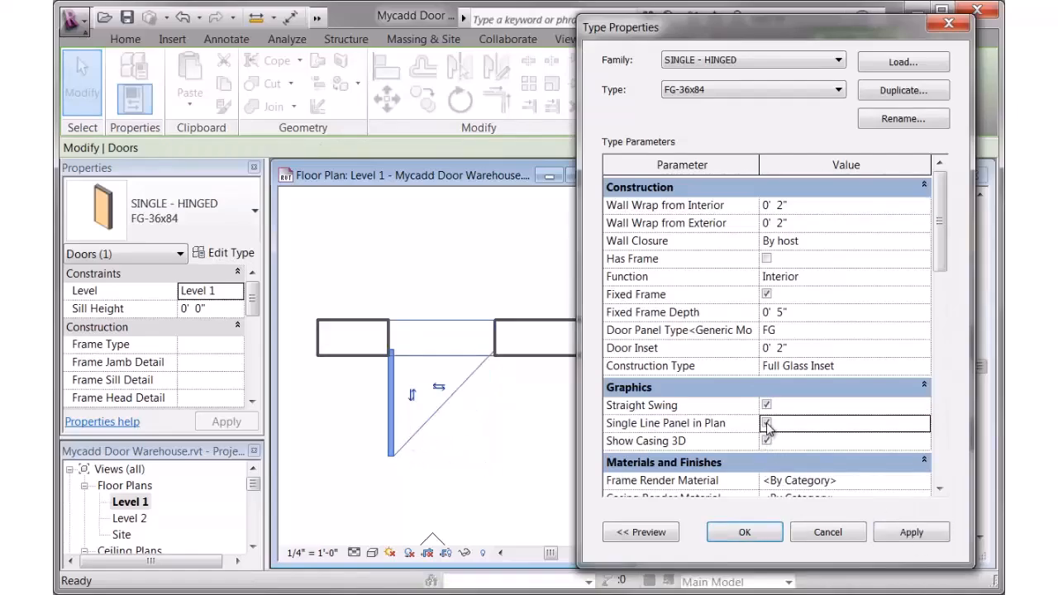
{"action": "left_click", "coordinate": [920, 536]}
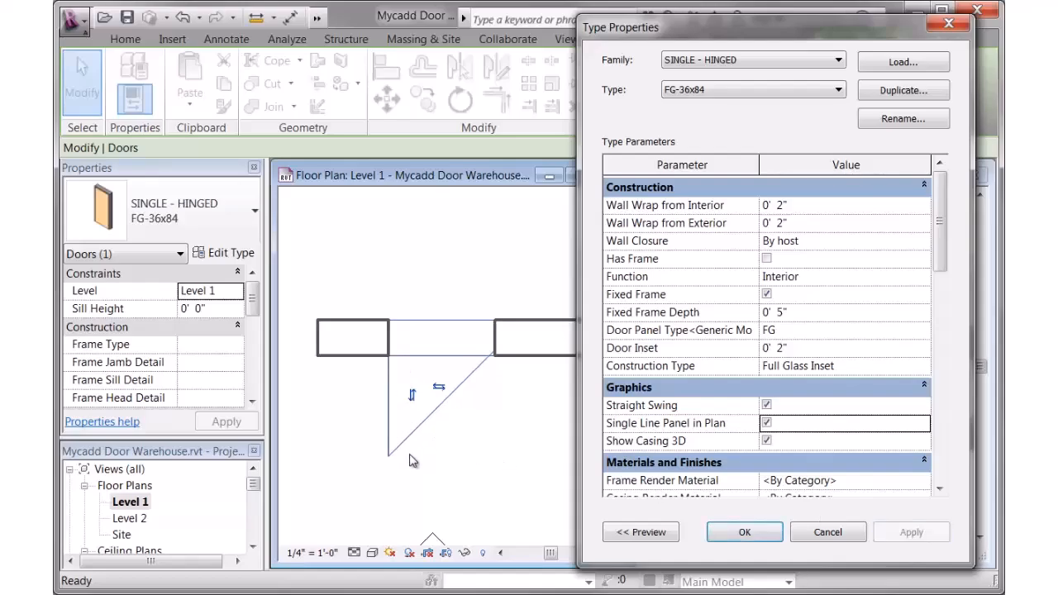
{"action": "left_click_drag", "start_coordinate": [943, 238], "coordinate": [926, 452]}
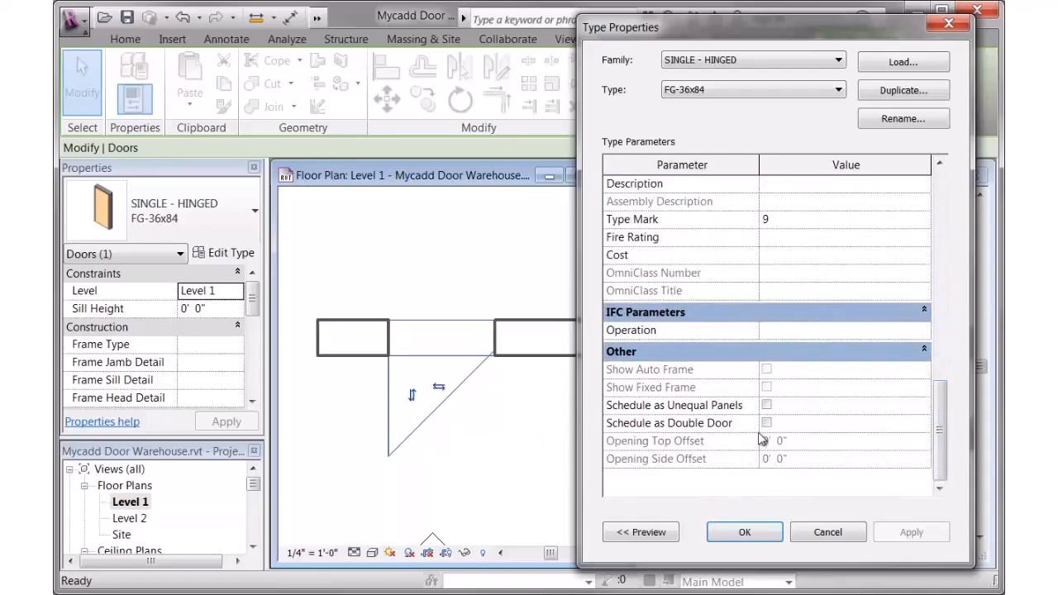
{"action": "left_click", "coordinate": [744, 533]}
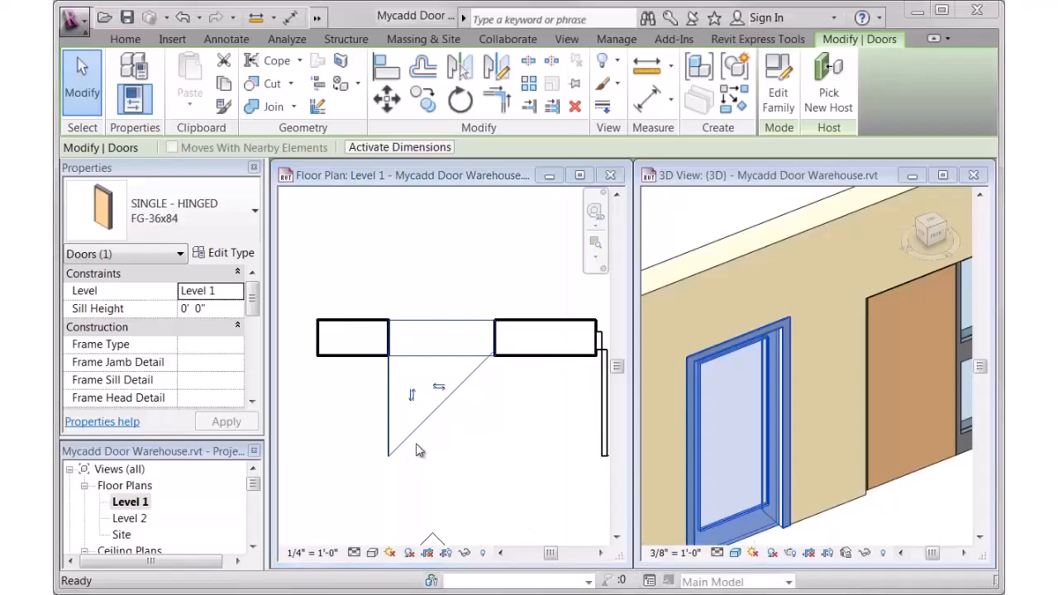
Step: Select the neighbouring F-36x80 + 14" SL sidelite door in plan and review its type parameters, including the sidelite dimensions
{"action": "scroll", "coordinate": [488, 446], "scroll_direction": "down", "scroll_amount": 5}
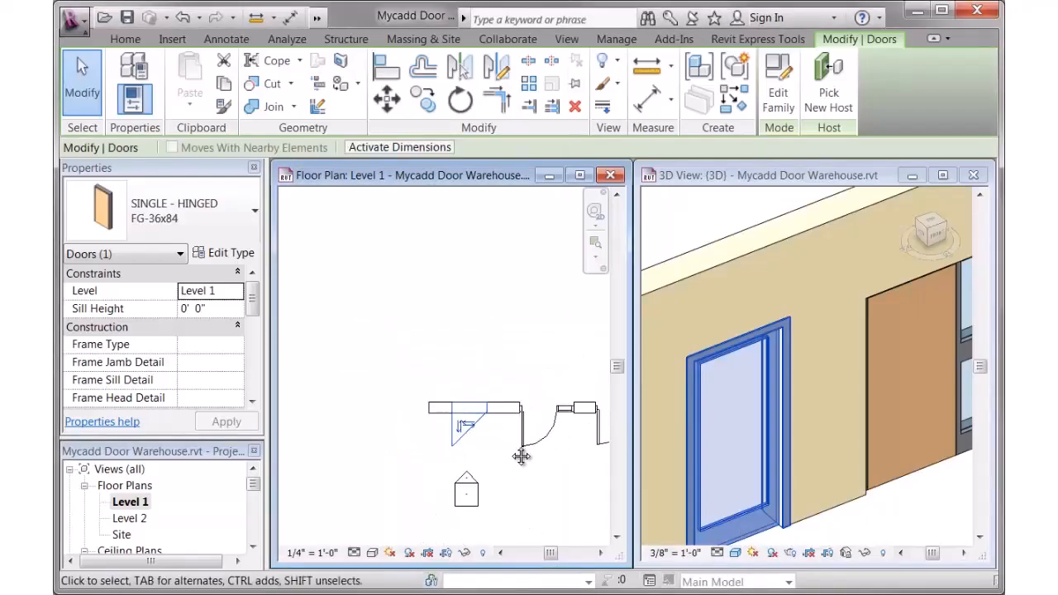
{"action": "scroll", "coordinate": [446, 417], "scroll_direction": "up", "scroll_amount": 3}
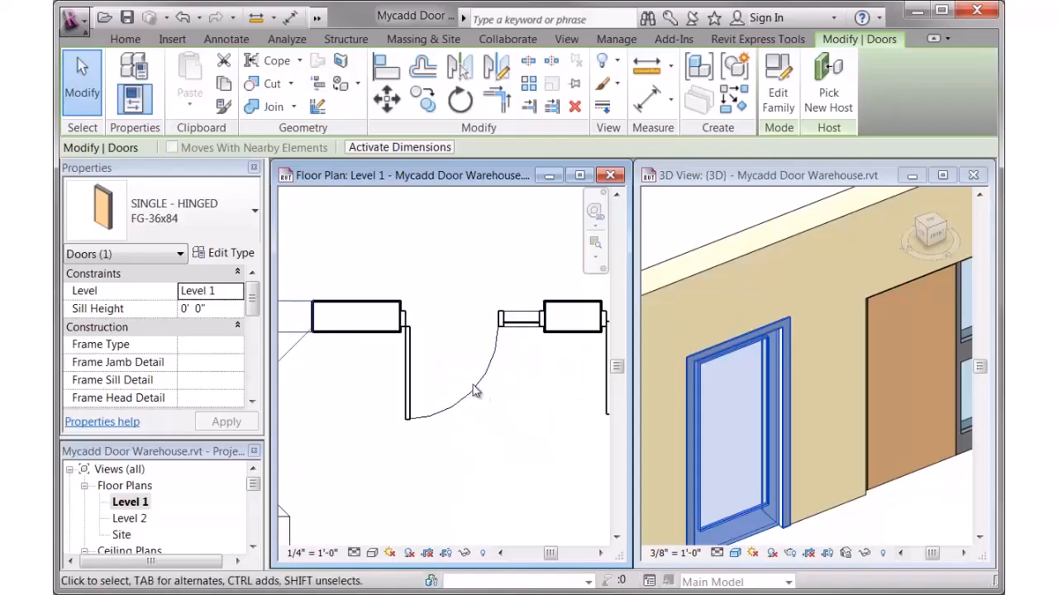
{"action": "middle_click_drag", "start_coordinate": [486, 400], "coordinate": [450, 423]}
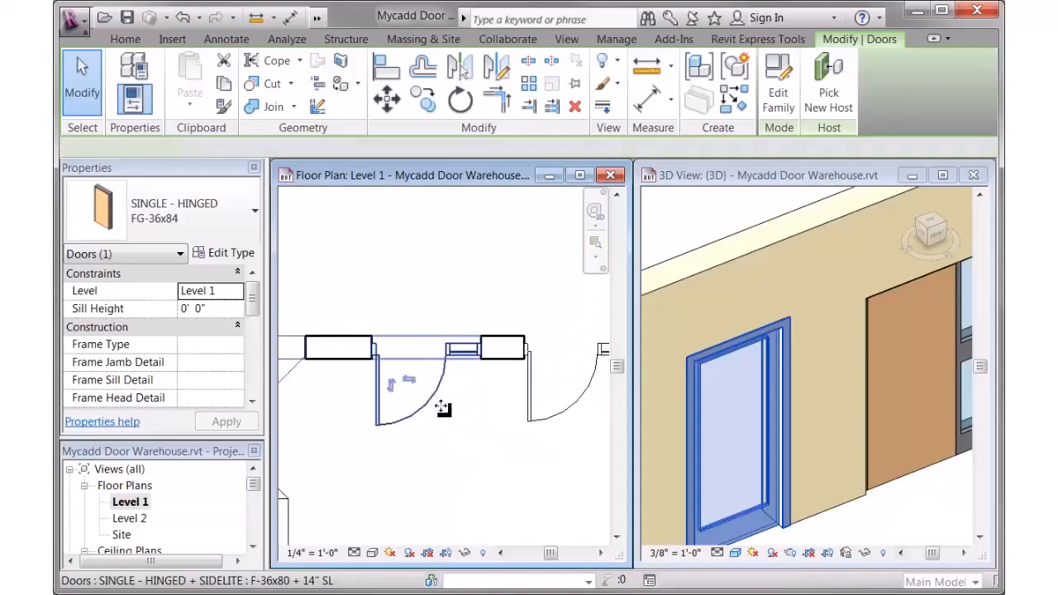
{"action": "left_click", "coordinate": [440, 406]}
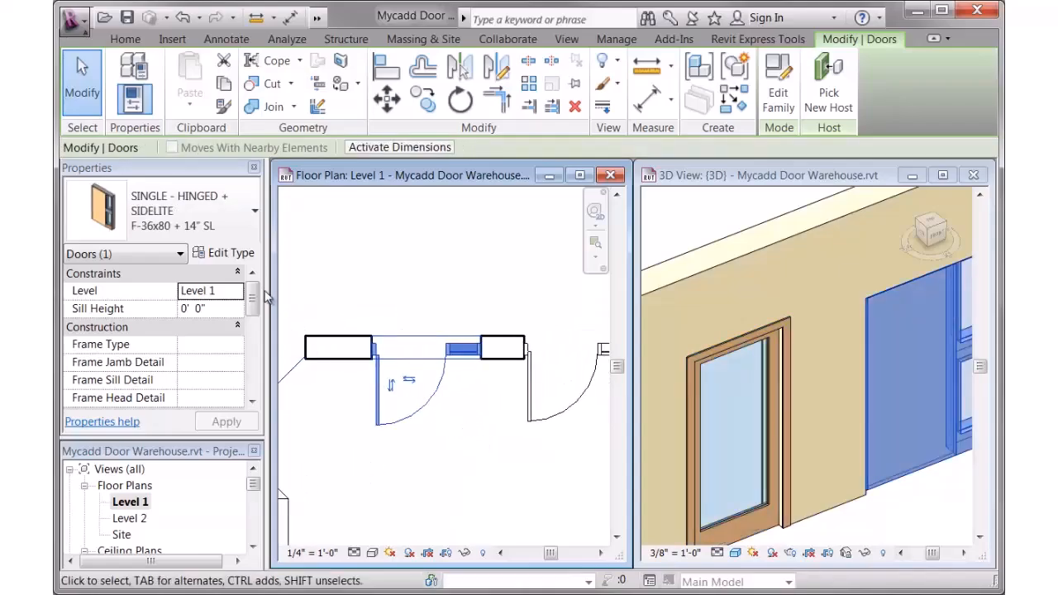
{"action": "left_click", "coordinate": [225, 253]}
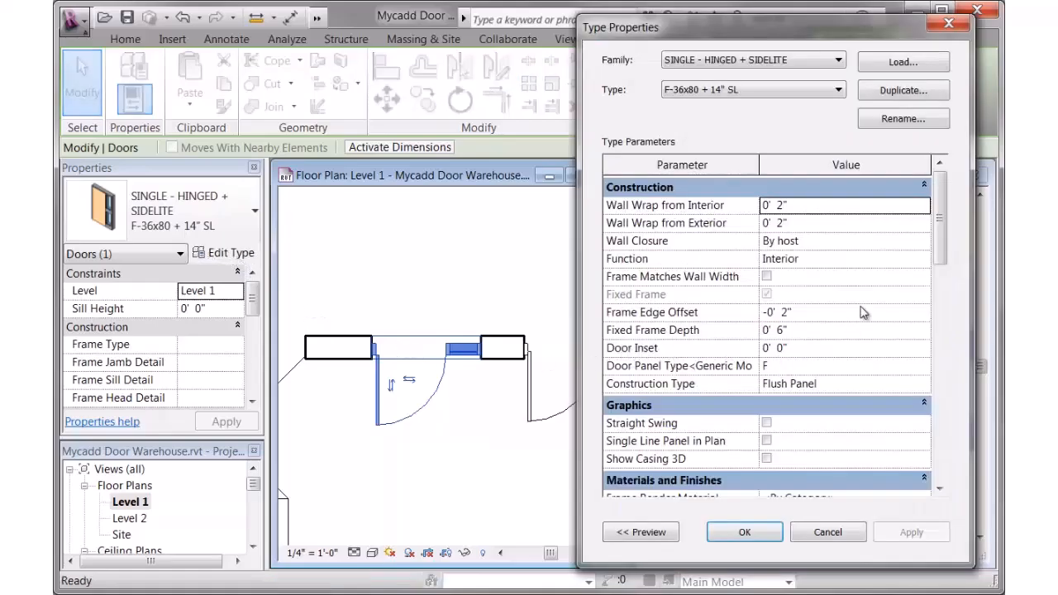
{"action": "scroll", "coordinate": [908, 332], "scroll_direction": "down", "scroll_amount": 6}
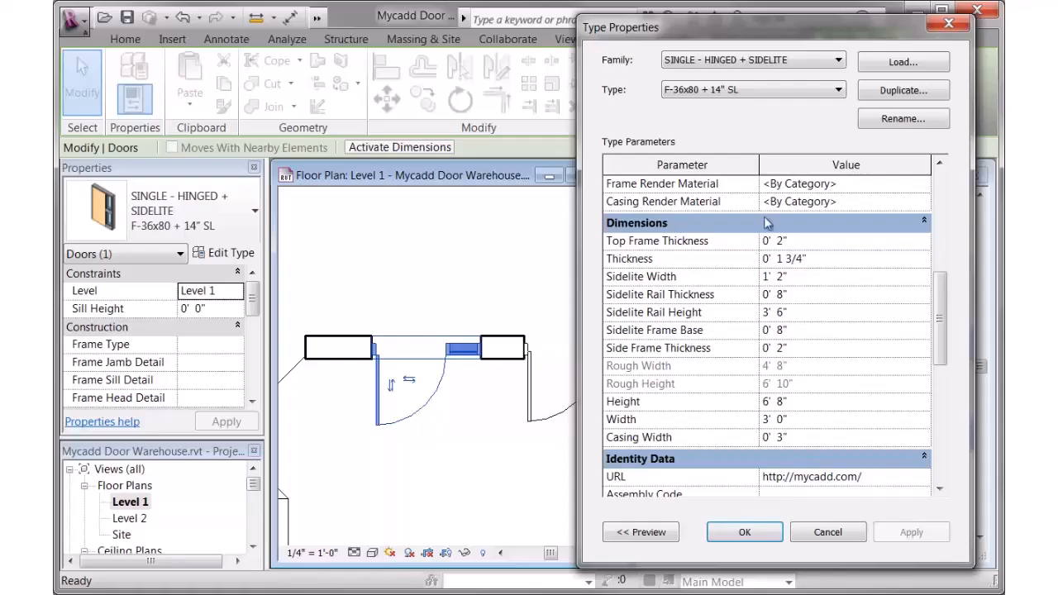
{"action": "left_click_drag", "start_coordinate": [772, 43], "coordinate": [426, 58]}
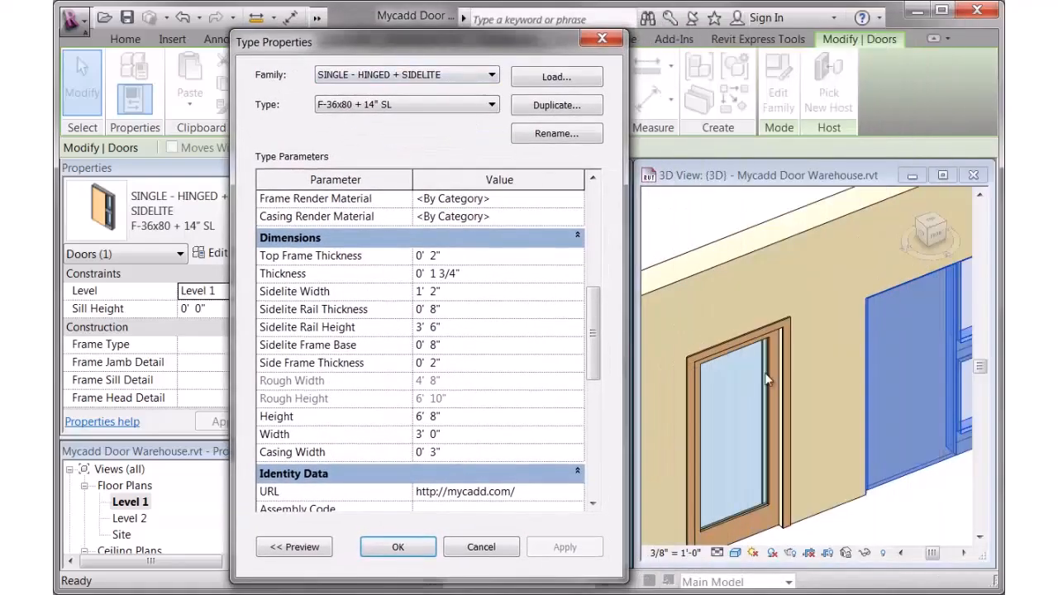
{"action": "left_click", "coordinate": [399, 547]}
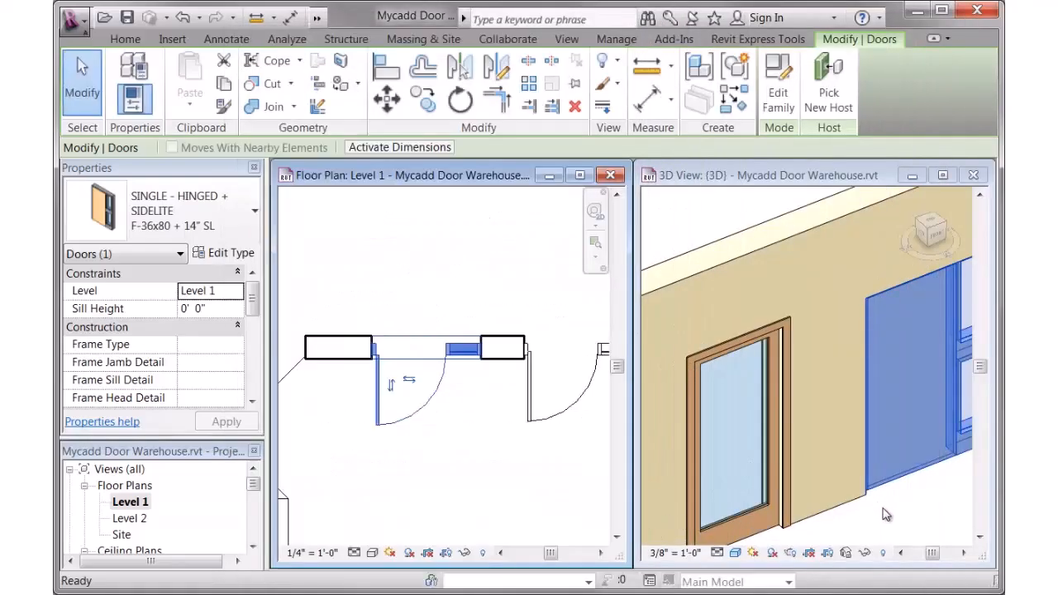
Step: Review the type parameters of the F-36x80 + 14" SL + 12" TR sidelite and transom door in the 3D view, without changing them
{"action": "middle_click_drag", "start_coordinate": [892, 505], "coordinate": [727, 529]}
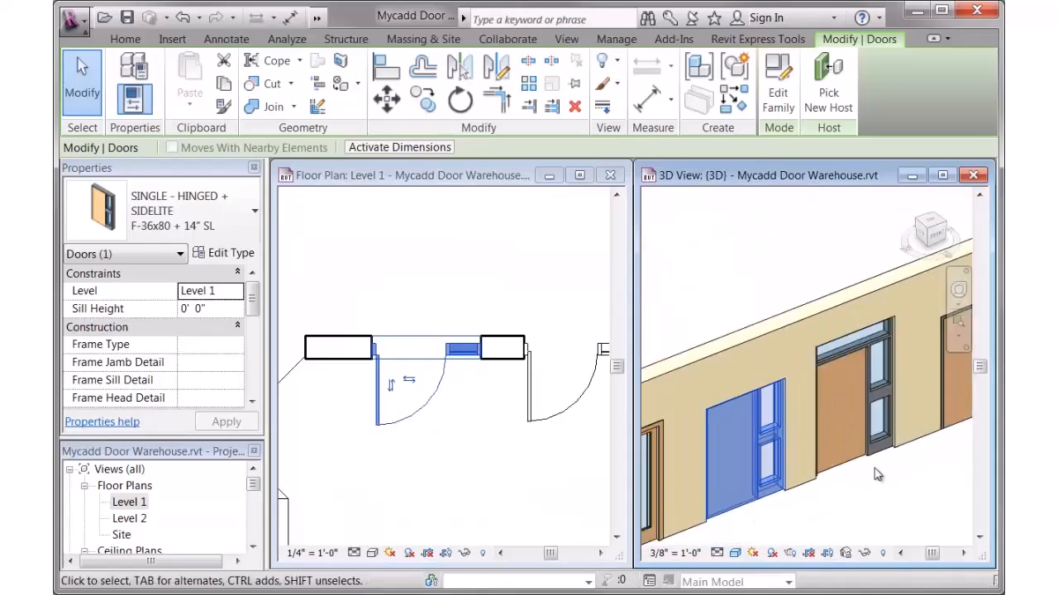
{"action": "left_click", "coordinate": [883, 461]}
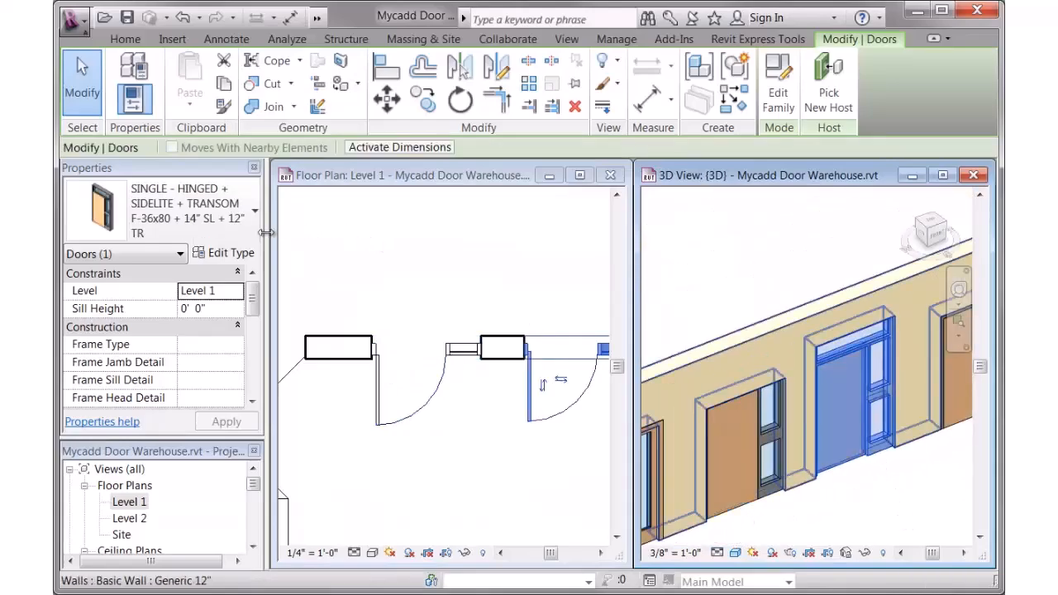
{"action": "left_click", "coordinate": [225, 253]}
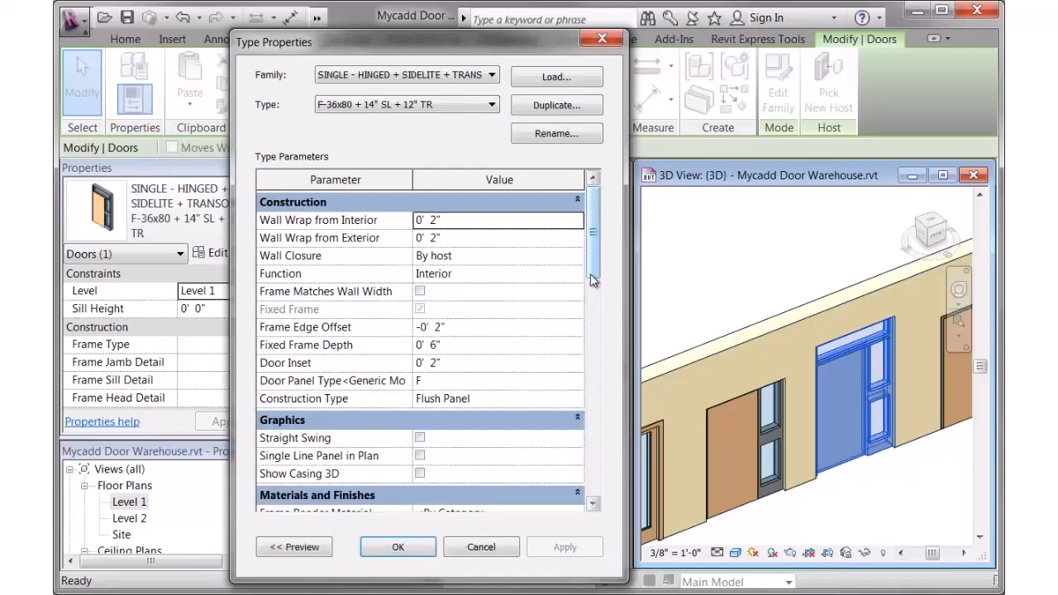
{"action": "scroll", "coordinate": [549, 339], "scroll_direction": "down", "scroll_amount": 6}
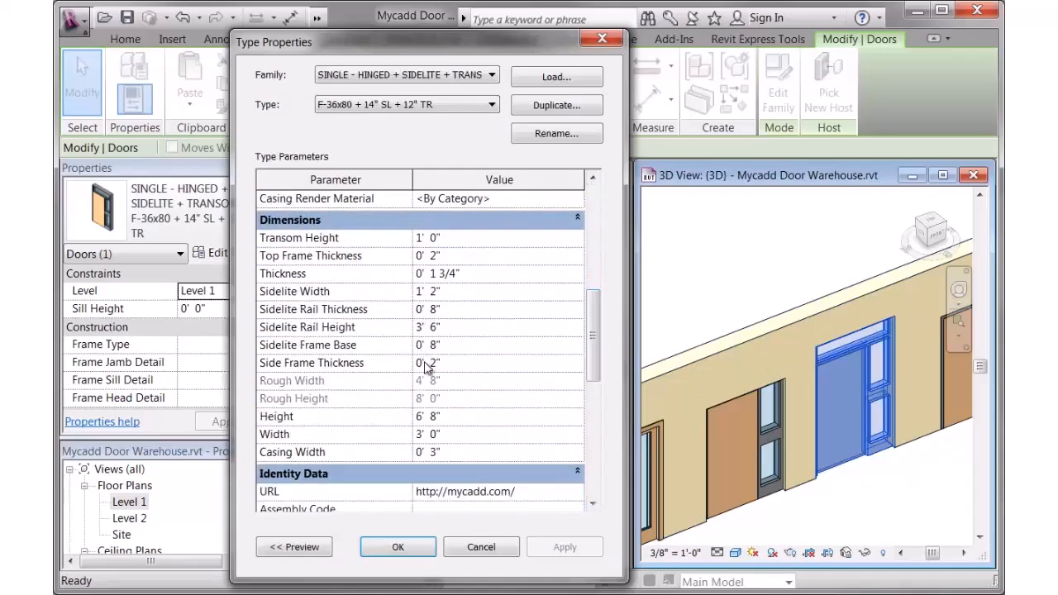
{"action": "left_click", "coordinate": [496, 554]}
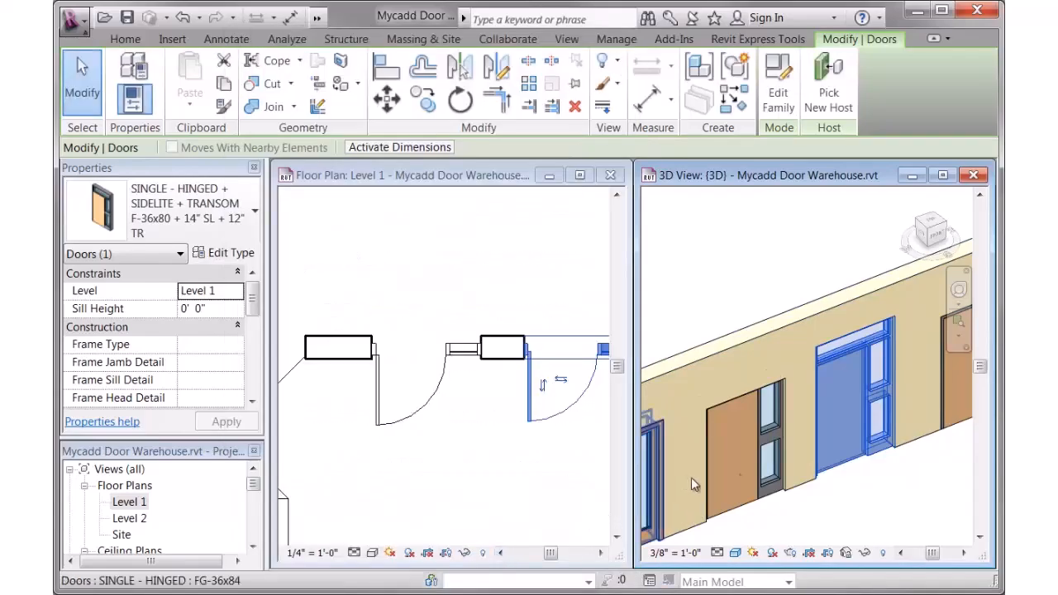
{"action": "left_click", "coordinate": [863, 497]}
{"action": "scroll", "coordinate": [866, 497], "scroll_direction": "down", "scroll_amount": 2}
{"action": "middle_click_drag", "start_coordinate": [866, 499], "coordinate": [846, 509]}
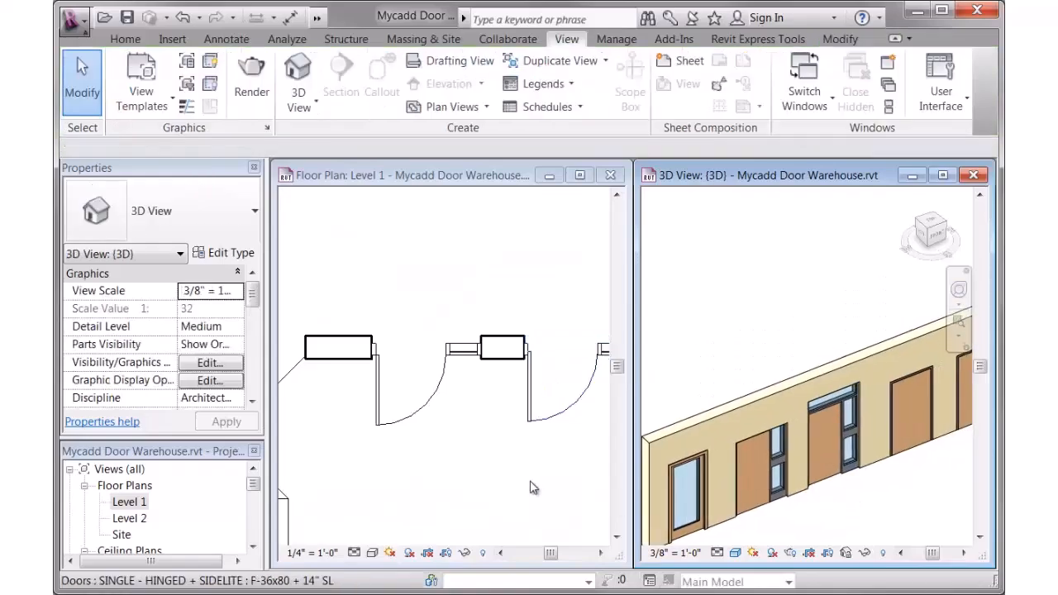
Step: Select the F-42x80 - 6" Pivot door in the floor plan and review its type parameters, including Pivot Offset, without changing them
{"action": "left_click", "coordinate": [488, 473]}
{"action": "scroll", "coordinate": [487, 471], "scroll_direction": "down", "scroll_amount": 3}
{"action": "middle_click_drag", "start_coordinate": [487, 468], "coordinate": [319, 431]}
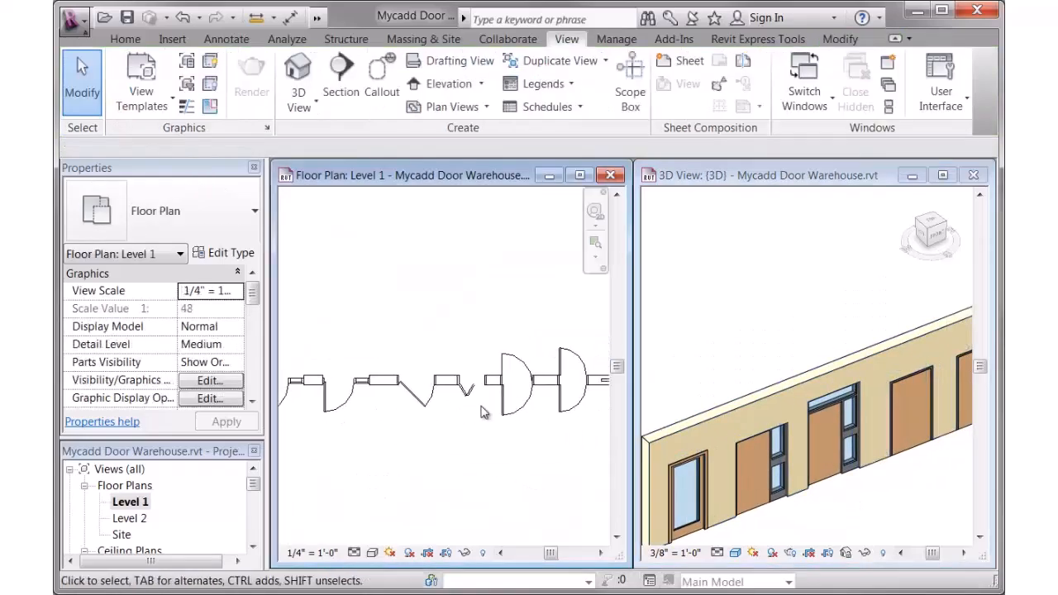
{"action": "scroll", "coordinate": [450, 431], "scroll_direction": "down", "scroll_amount": 2}
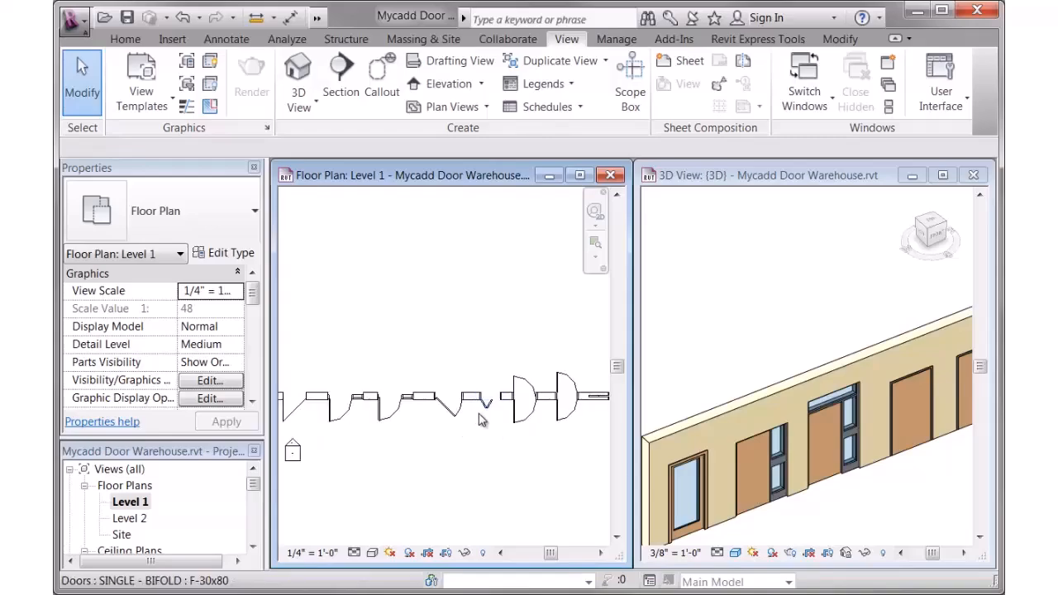
{"action": "scroll", "coordinate": [448, 419], "scroll_direction": "up", "scroll_amount": 2}
{"action": "left_click", "coordinate": [436, 419]}
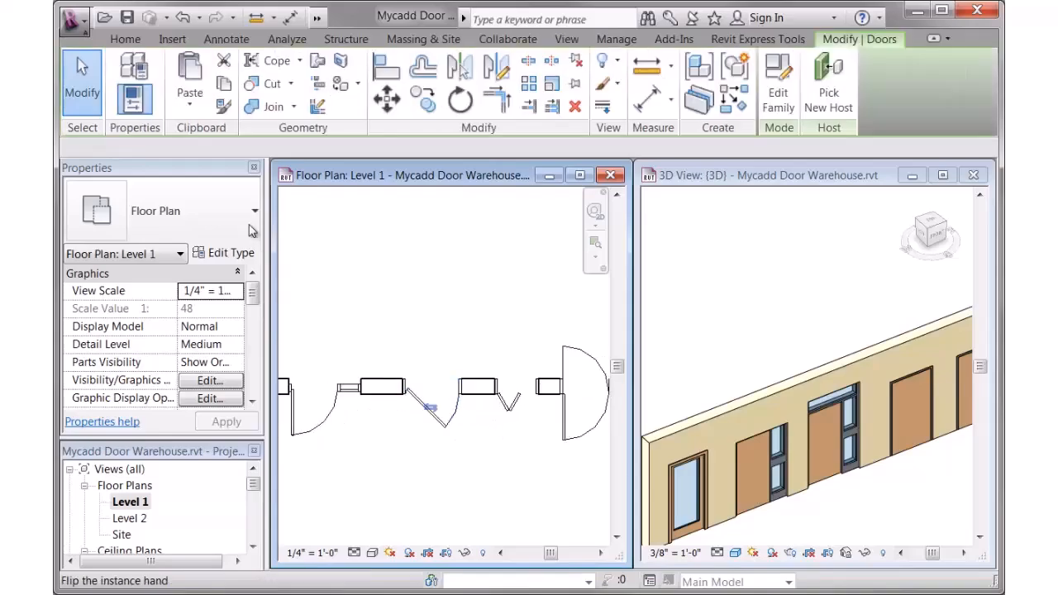
{"action": "left_click", "coordinate": [240, 253]}
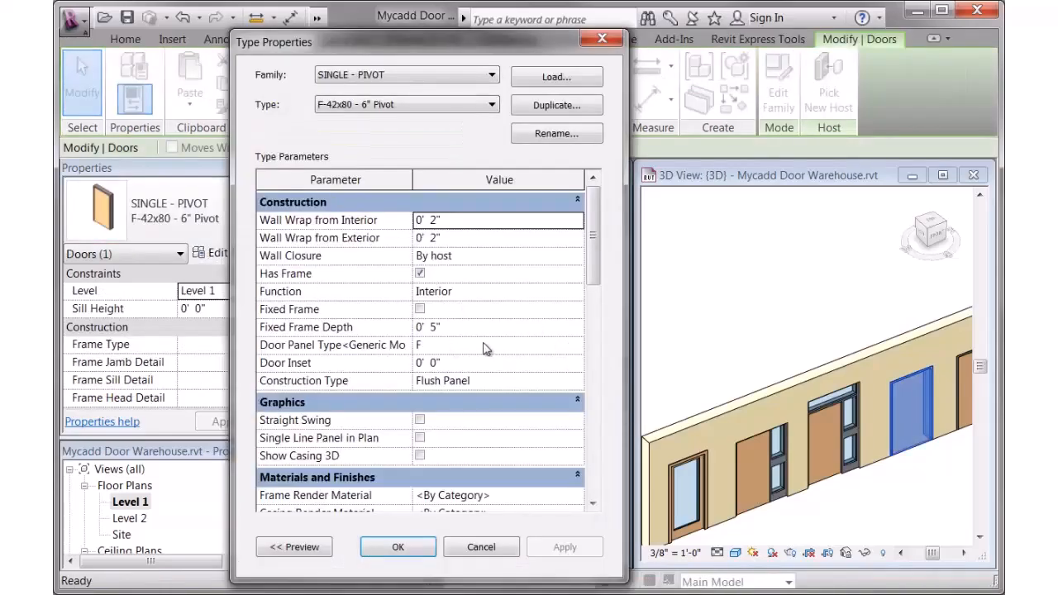
{"action": "left_click_drag", "start_coordinate": [594, 255], "coordinate": [594, 329]}
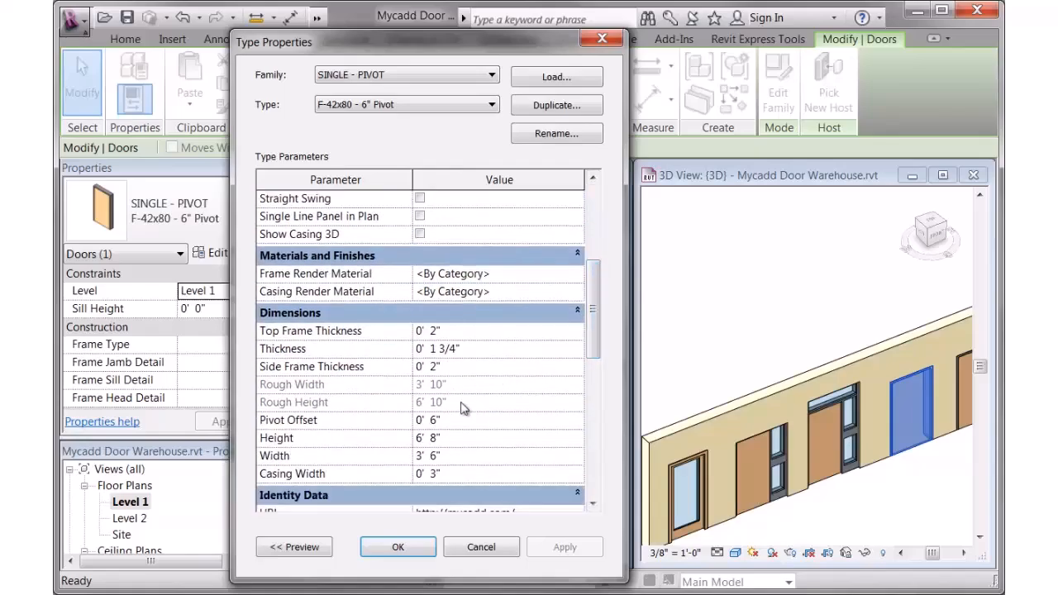
{"action": "left_click", "coordinate": [481, 547]}
{"action": "left_click", "coordinate": [484, 449]}
Step: Review the type parameters and dimensions of the F-30x80 bifold door in the floor plan, then cancel and deselect it
{"action": "middle_click_drag", "start_coordinate": [484, 448], "coordinate": [397, 465]}
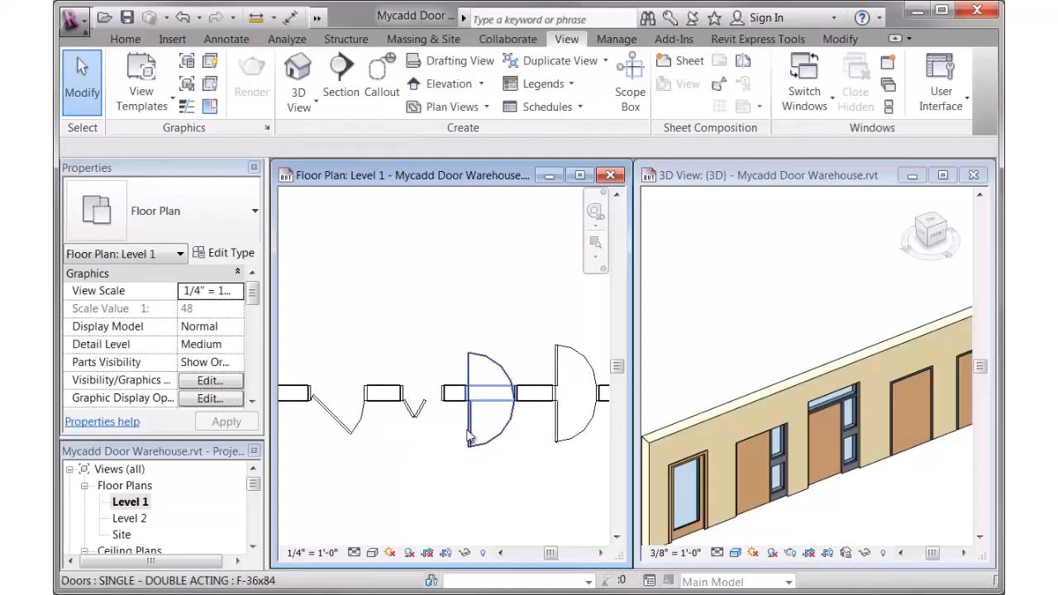
{"action": "left_click", "coordinate": [414, 409]}
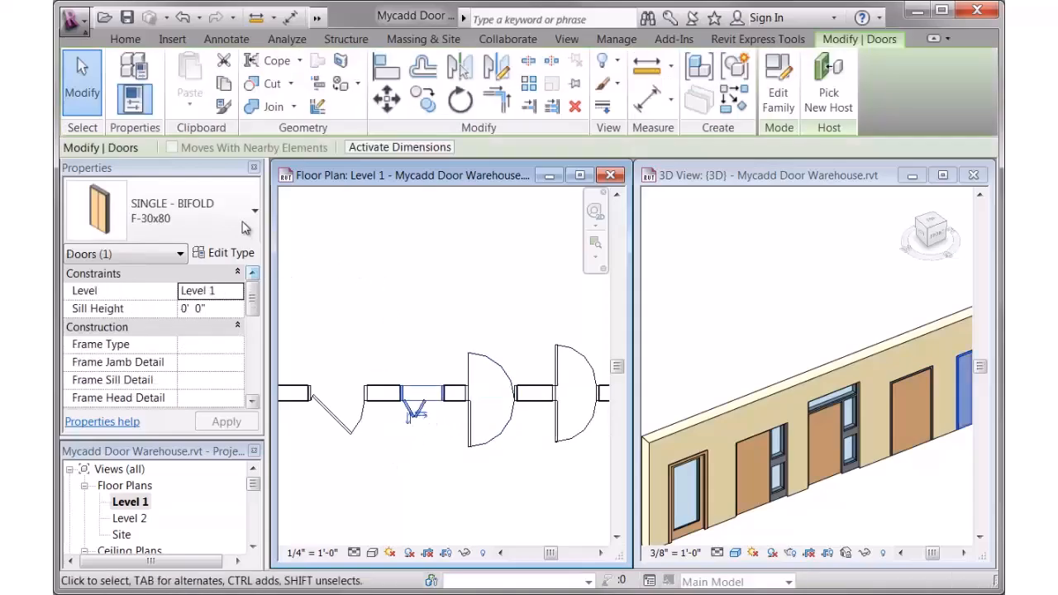
{"action": "left_click", "coordinate": [231, 253]}
{"action": "left_click_drag", "start_coordinate": [595, 255], "coordinate": [595, 358]}
{"action": "left_click", "coordinate": [482, 546]}
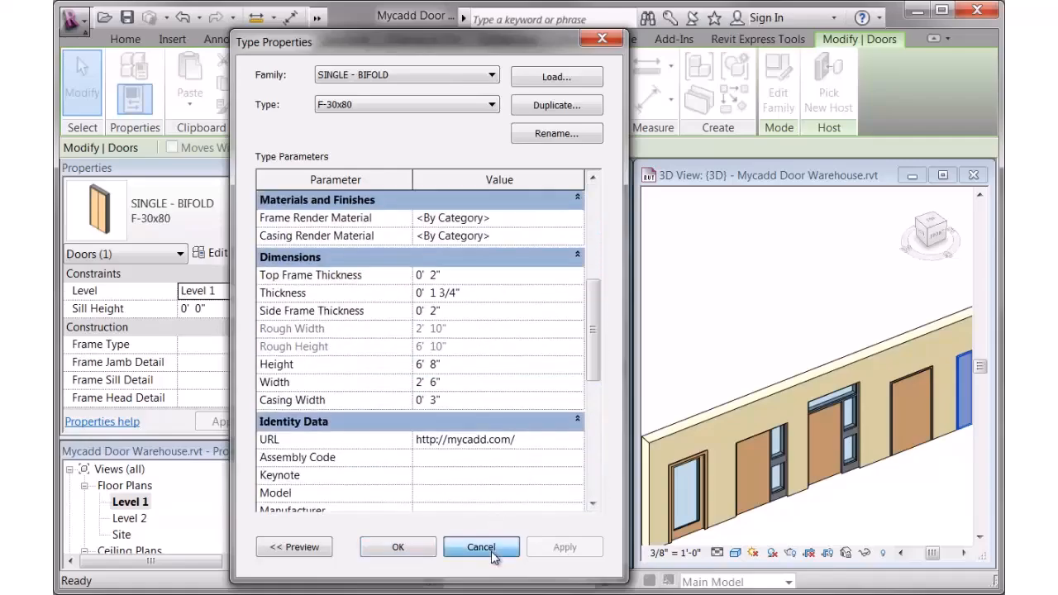
{"action": "left_click", "coordinate": [496, 484]}
Step: Examine all the door rows in the floor plan and 3D view, ending at the freestanding door panel models in 3D
{"action": "middle_click_drag", "start_coordinate": [521, 472], "coordinate": [495, 416]}
{"action": "scroll", "coordinate": [496, 415], "scroll_direction": "down", "scroll_amount": 1}
{"action": "scroll", "coordinate": [496, 414], "scroll_direction": "down", "scroll_amount": 5}
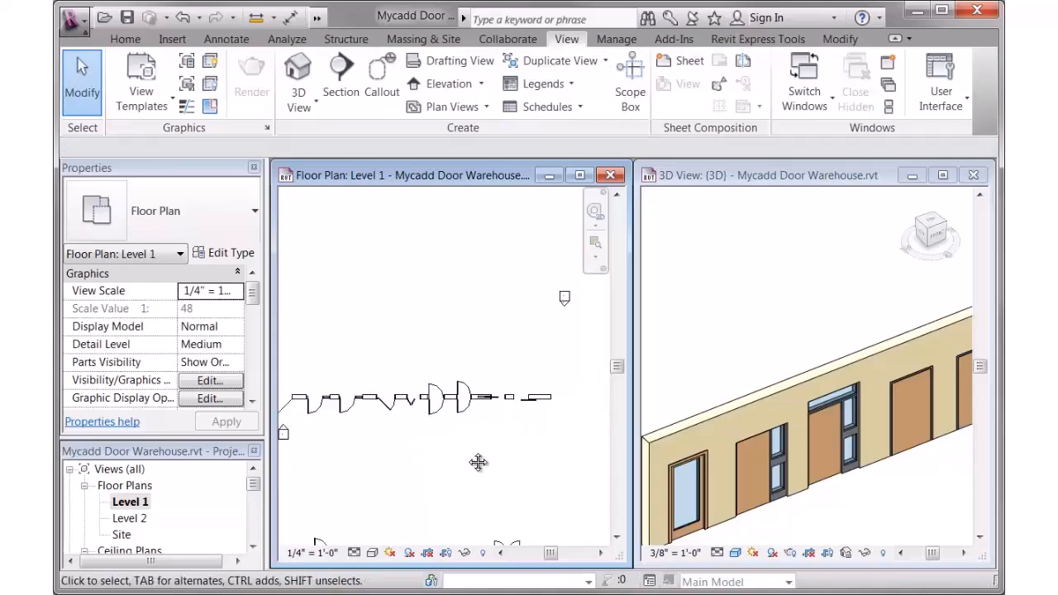
{"action": "middle_click_drag", "start_coordinate": [514, 407], "coordinate": [443, 332]}
{"action": "left_click", "coordinate": [744, 340]}
{"action": "scroll", "coordinate": [746, 340], "scroll_direction": "down", "scroll_amount": 2}
{"action": "scroll", "coordinate": [747, 340], "scroll_direction": "down", "scroll_amount": 2}
{"action": "middle_click_drag", "start_coordinate": [819, 389], "coordinate": [800, 413]}
{"action": "scroll", "coordinate": [809, 409], "scroll_direction": "down", "scroll_amount": 1}
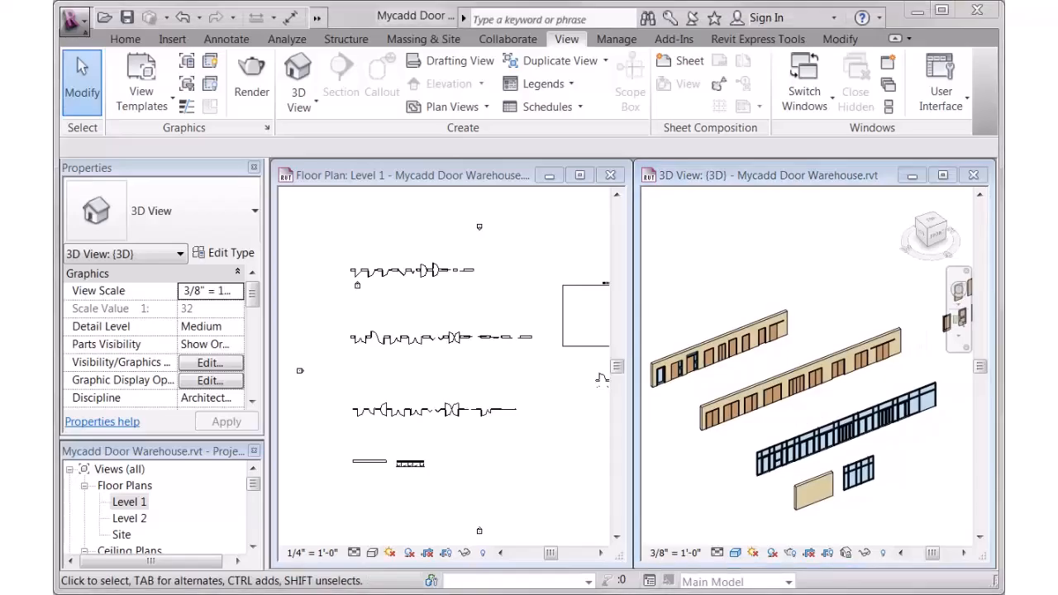
{"action": "middle_click_drag", "start_coordinate": [883, 388], "coordinate": [680, 457]}
{"action": "scroll", "coordinate": [779, 345], "scroll_direction": "up", "scroll_amount": 2}
{"action": "scroll", "coordinate": [781, 351], "scroll_direction": "up", "scroll_amount": 3}
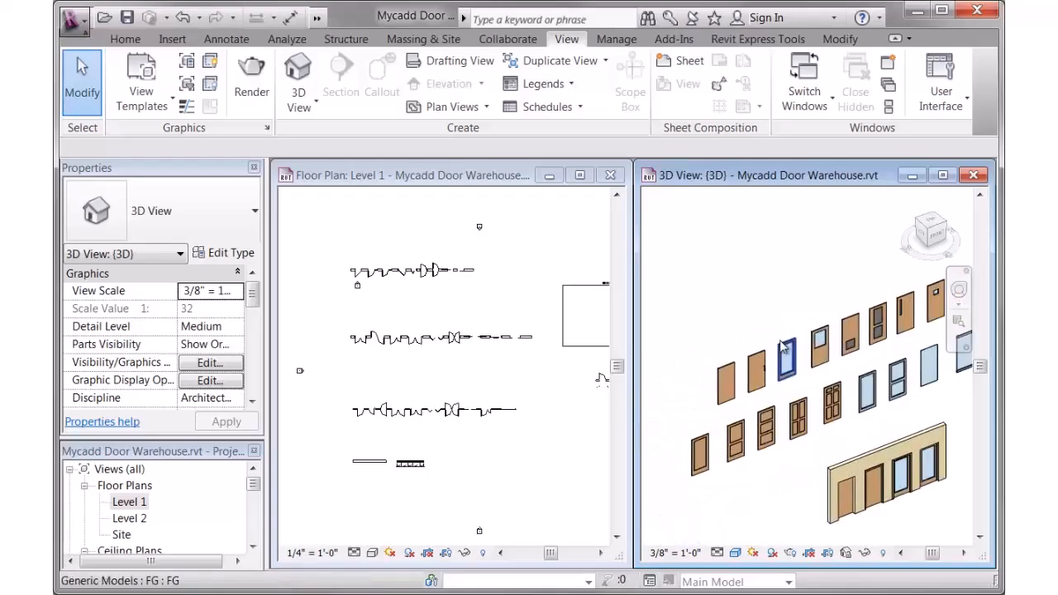
Step: Maximize the 3D view and open the type properties of the freestanding FG glass door panel
{"action": "left_click", "coordinate": [942, 175]}
{"action": "scroll", "coordinate": [560, 329], "scroll_direction": "up", "scroll_amount": 4}
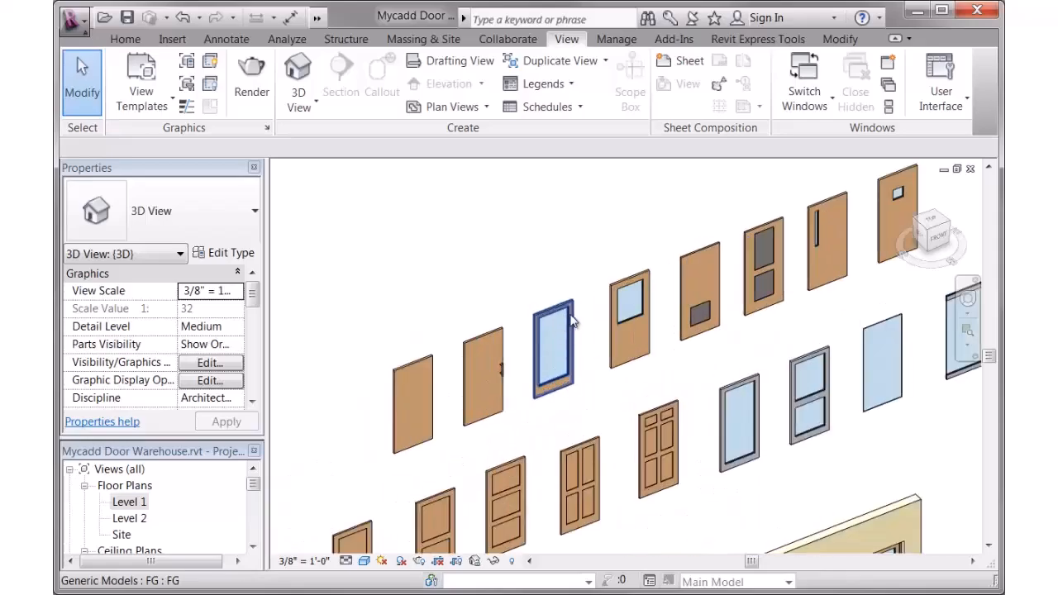
{"action": "middle_click_drag", "start_coordinate": [600, 347], "coordinate": [698, 283]}
{"action": "left_click", "coordinate": [698, 284]}
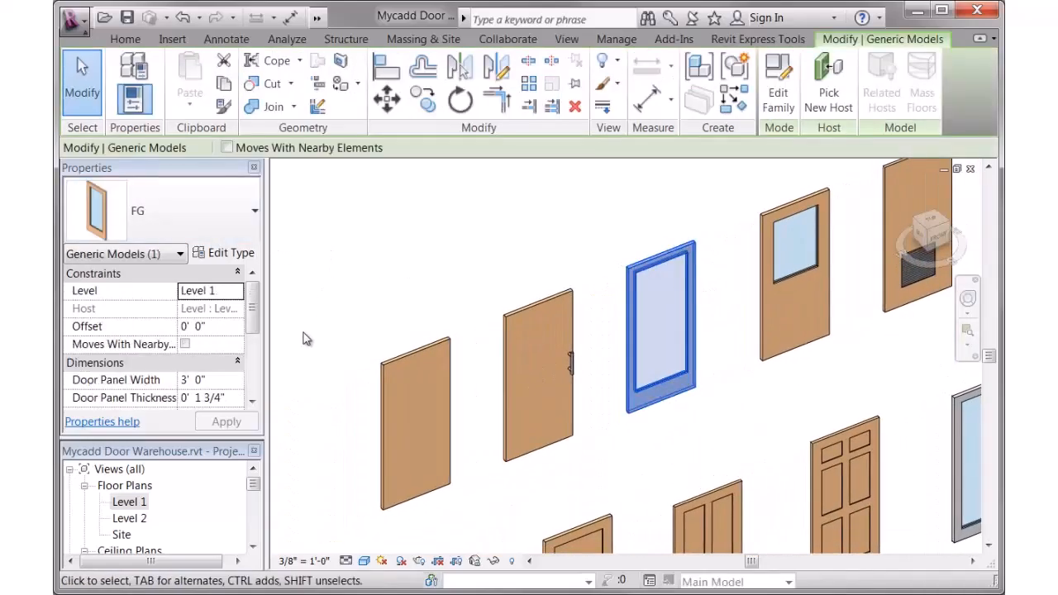
{"action": "left_click", "coordinate": [241, 253]}
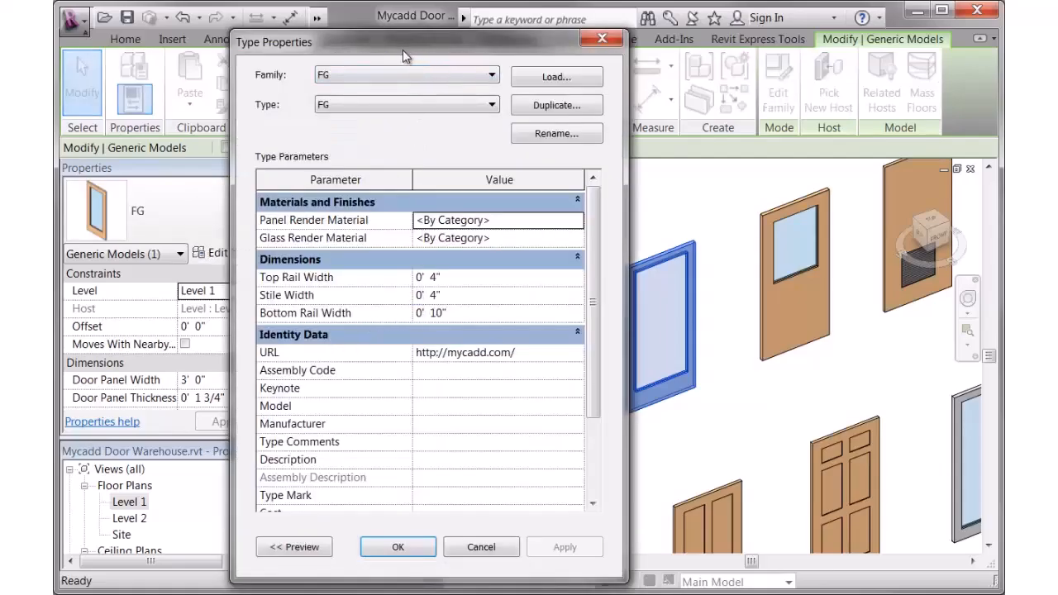
{"action": "left_click_drag", "start_coordinate": [402, 49], "coordinate": [338, 55]}
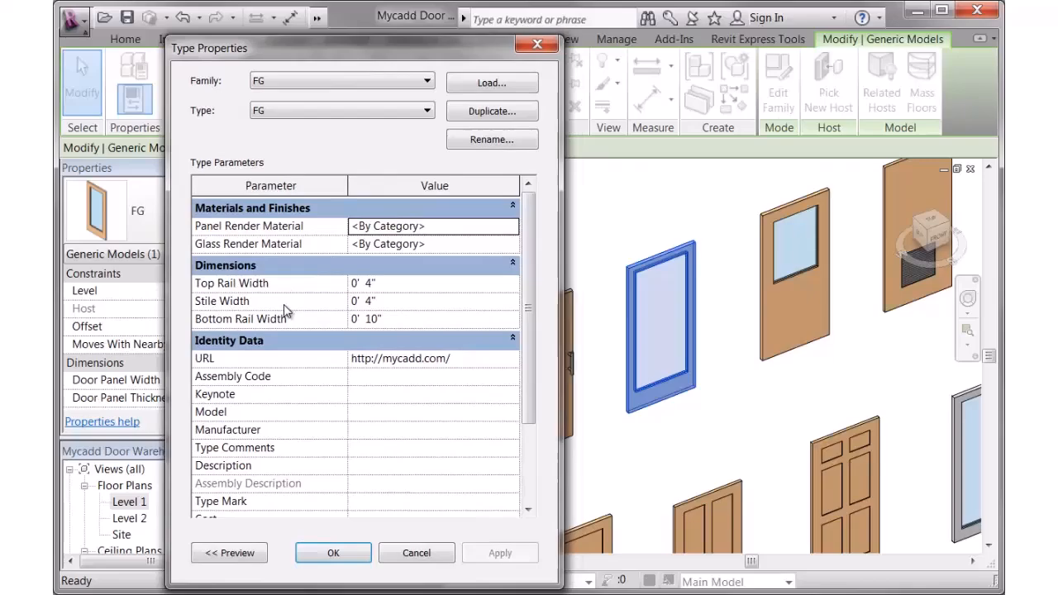
Step: Set the FG panel type's Top Rail Width and Stile Width to 6" and apply the change
{"action": "left_click", "coordinate": [371, 283]}
{"action": "left_click", "coordinate": [371, 284]}
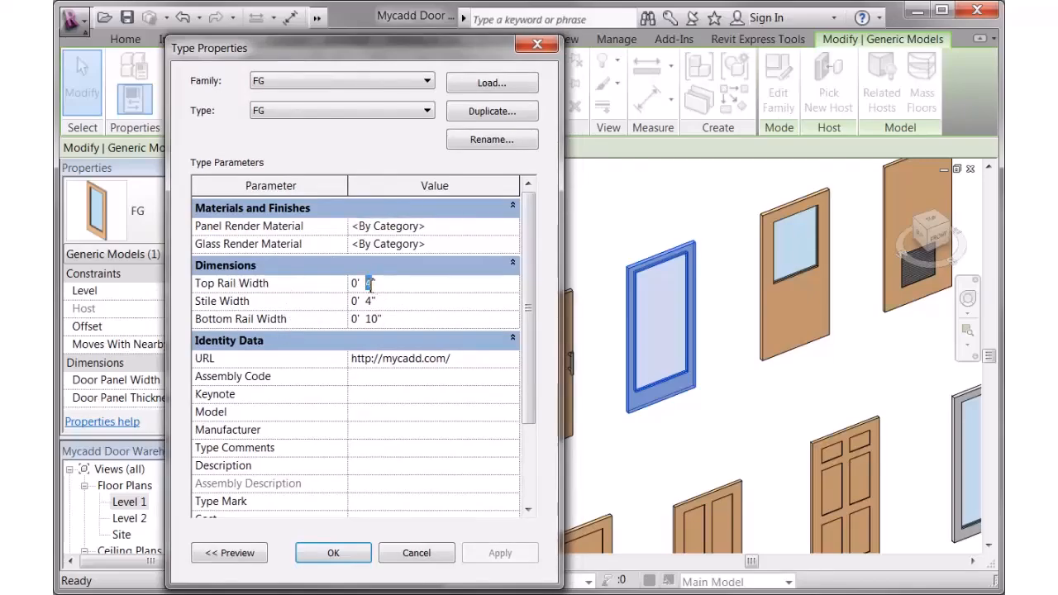
{"action": "type", "text": "6"}
{"action": "left_click", "coordinate": [370, 301]}
{"action": "type", "text": "6"}
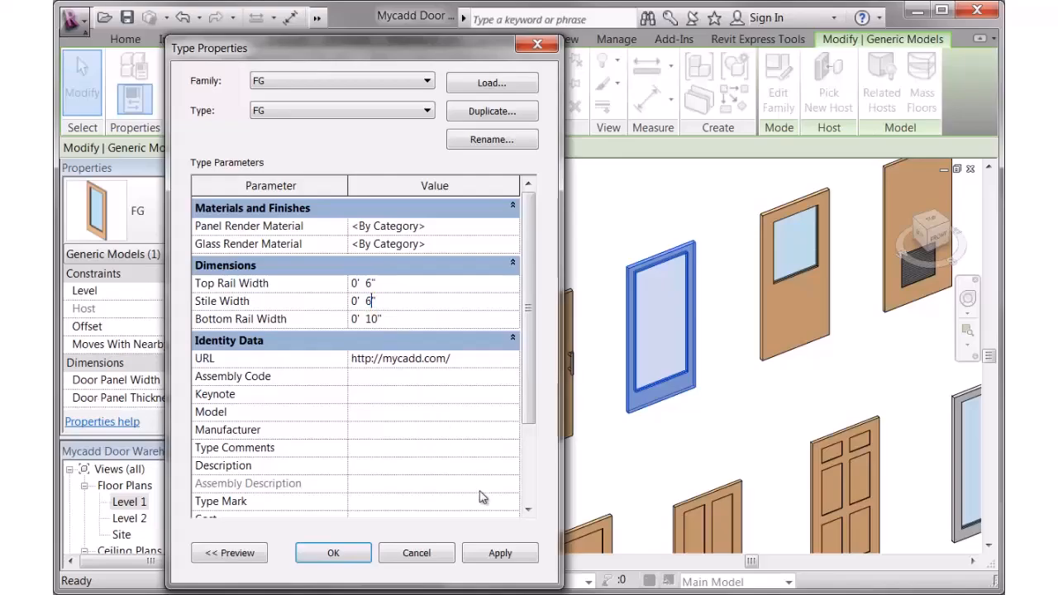
{"action": "left_click", "coordinate": [500, 553]}
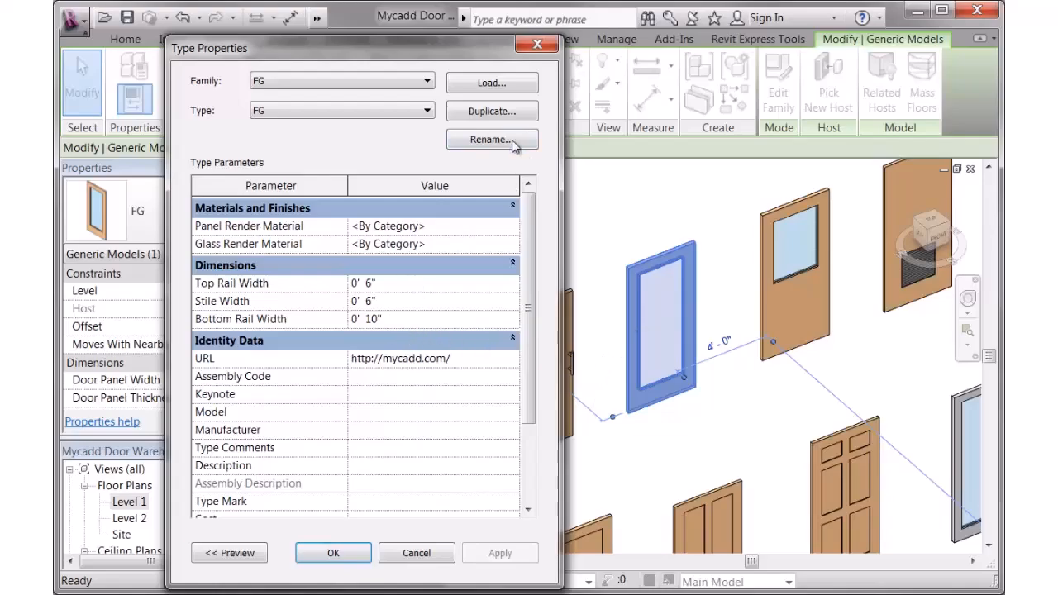
Step: Duplicate the FG panel type under the name FG 4"
{"action": "left_click", "coordinate": [486, 113]}
{"action": "left_click_drag", "start_coordinate": [465, 350], "coordinate": [479, 343]}
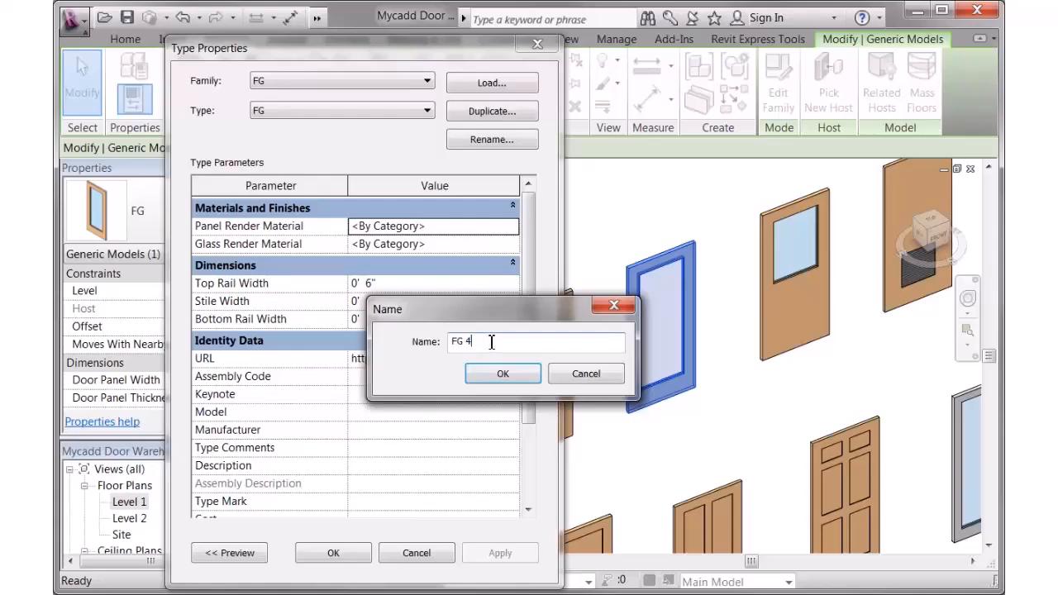
{"action": "key", "text": "Return"}
Step: Set Top Rail Width and Stile Width of the FG 4" type to 4" and accept the type properties
{"action": "left_click", "coordinate": [373, 283]}
{"action": "left_click", "coordinate": [372, 282]}
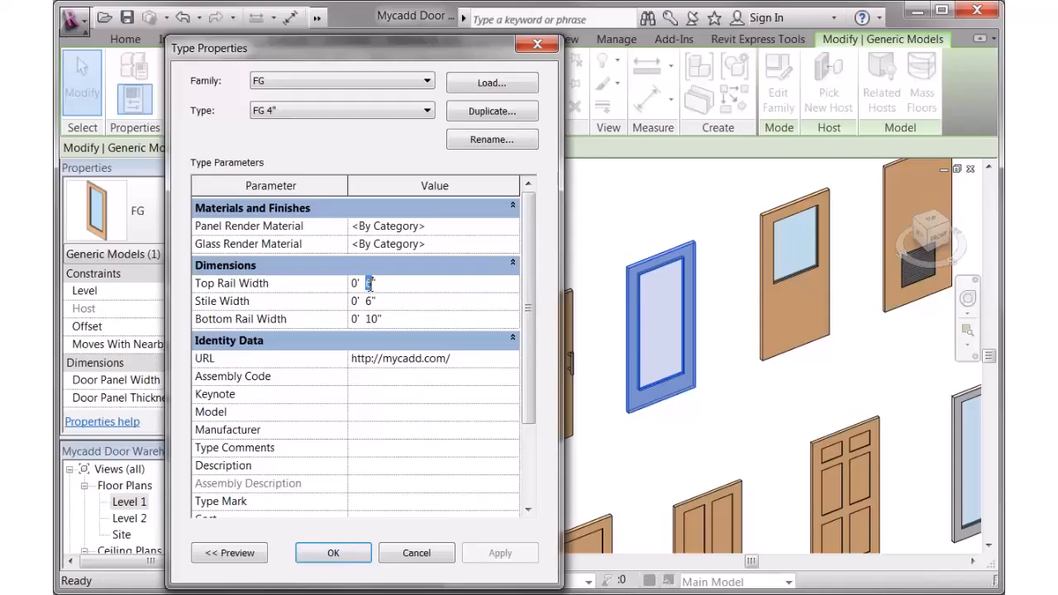
{"action": "type", "text": "4"}
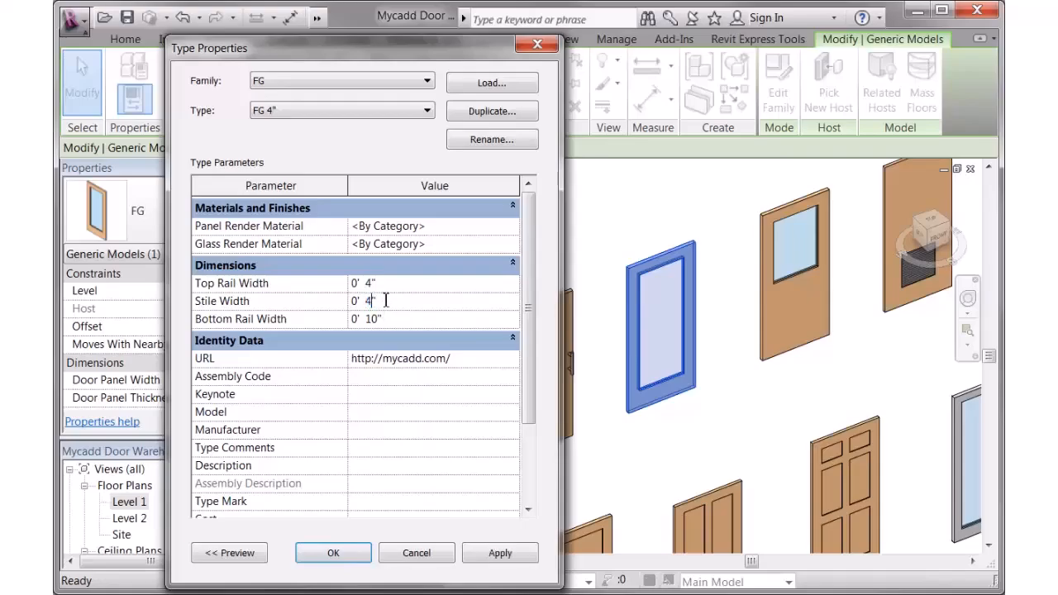
{"action": "left_click", "coordinate": [398, 286]}
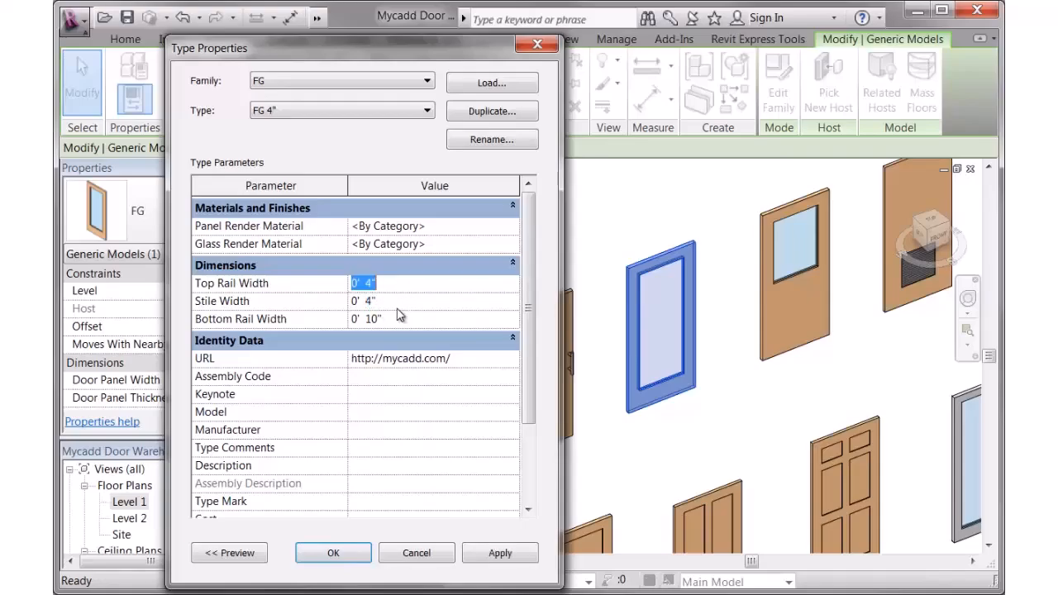
{"action": "left_click", "coordinate": [334, 111]}
{"action": "left_click", "coordinate": [334, 111]}
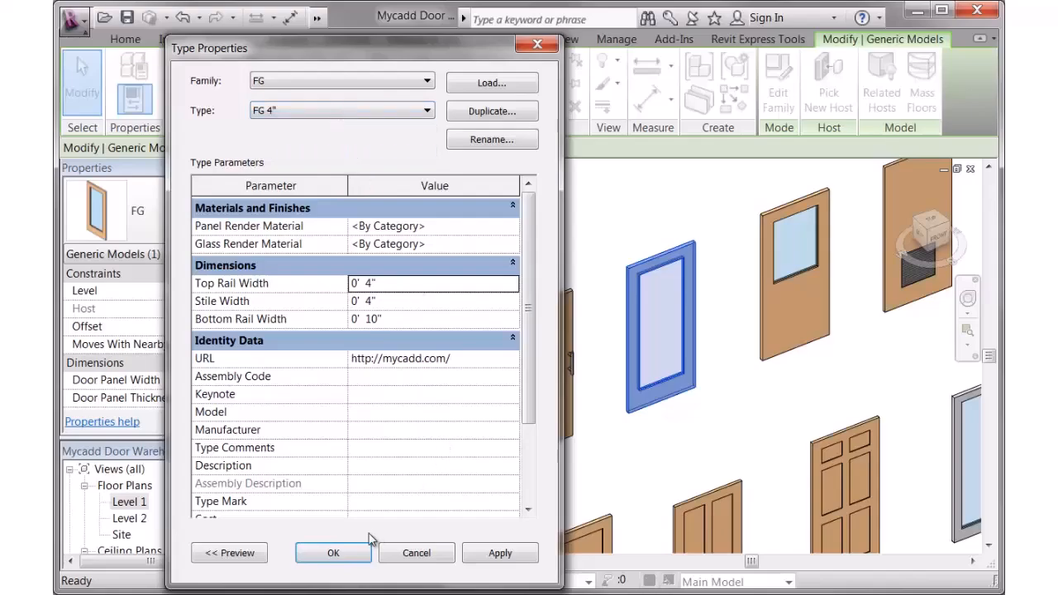
{"action": "left_click", "coordinate": [334, 552]}
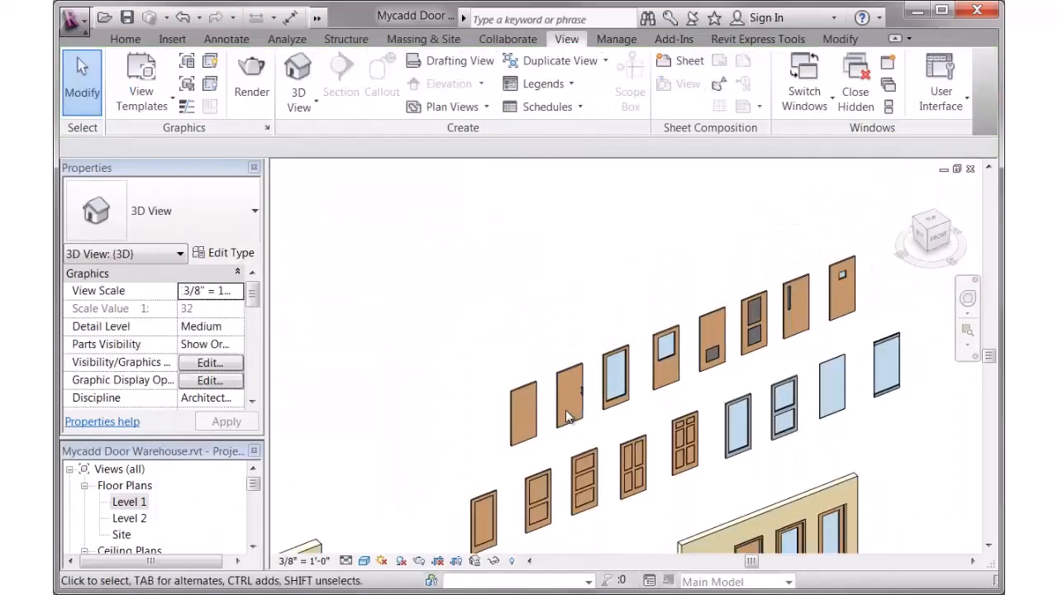
Step: Select the single hinged door with sidelite and transom in the 3D wall row and open its type properties
{"action": "scroll", "coordinate": [566, 415], "scroll_direction": "down", "scroll_amount": 2}
{"action": "middle_click_drag", "start_coordinate": [424, 488], "coordinate": [823, 340]}
{"action": "scroll", "coordinate": [551, 410], "scroll_direction": "up", "scroll_amount": 2}
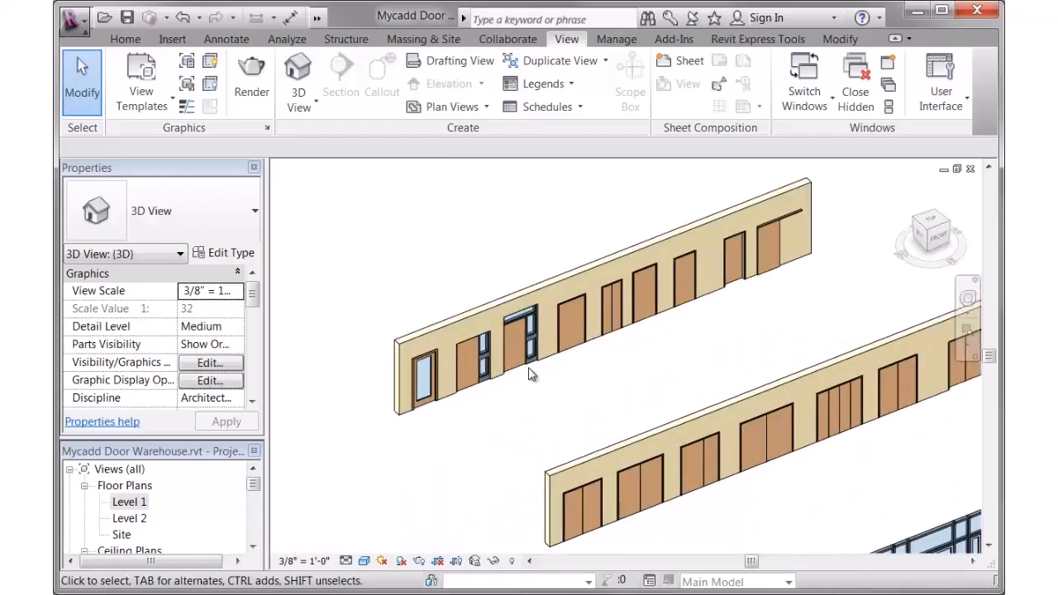
{"action": "scroll", "coordinate": [545, 372], "scroll_direction": "up", "scroll_amount": 5}
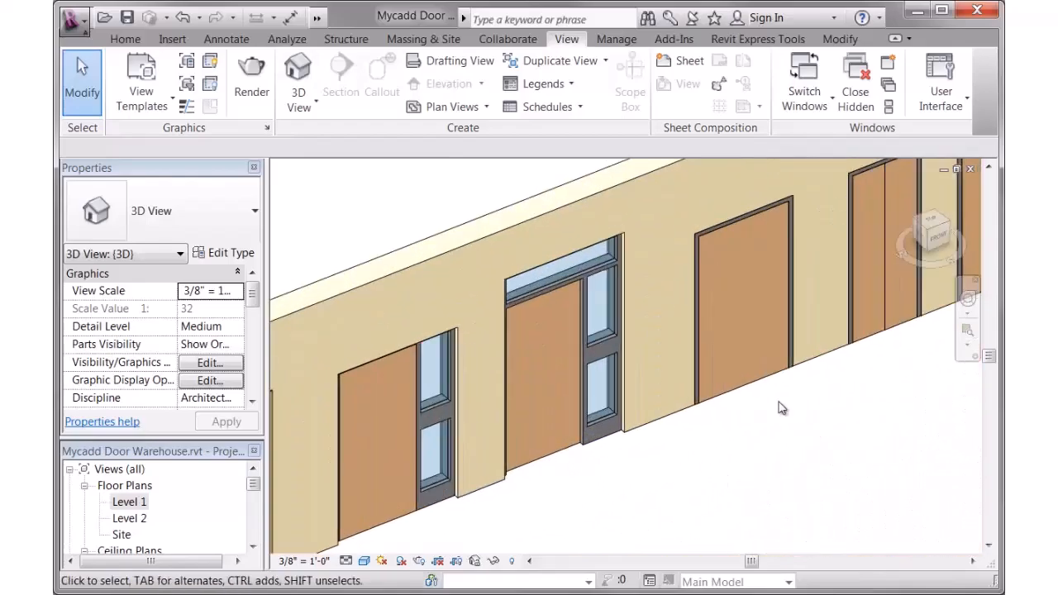
{"action": "left_click", "coordinate": [552, 456]}
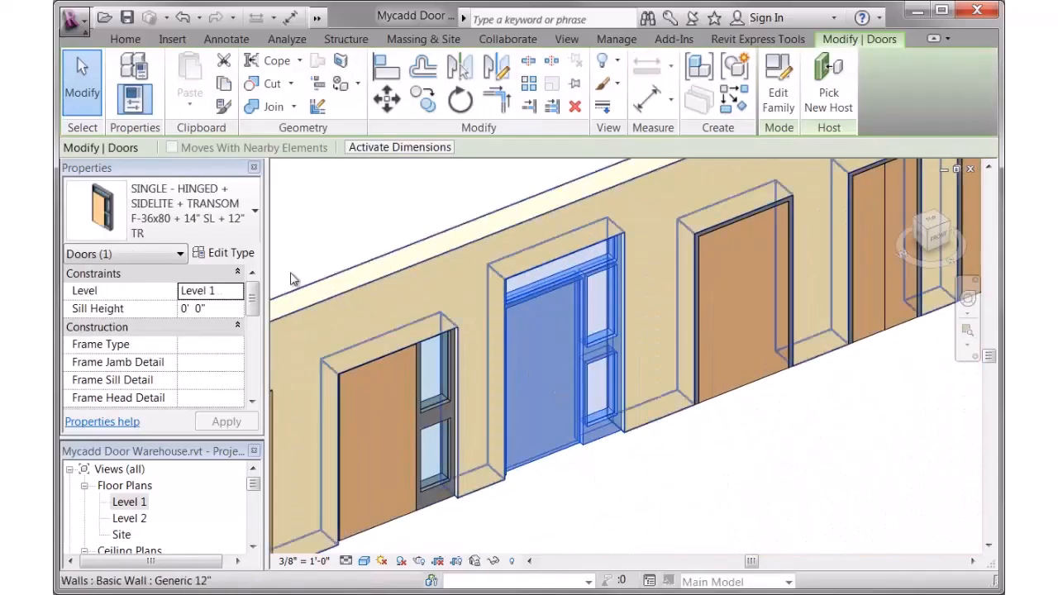
{"action": "left_click", "coordinate": [230, 253]}
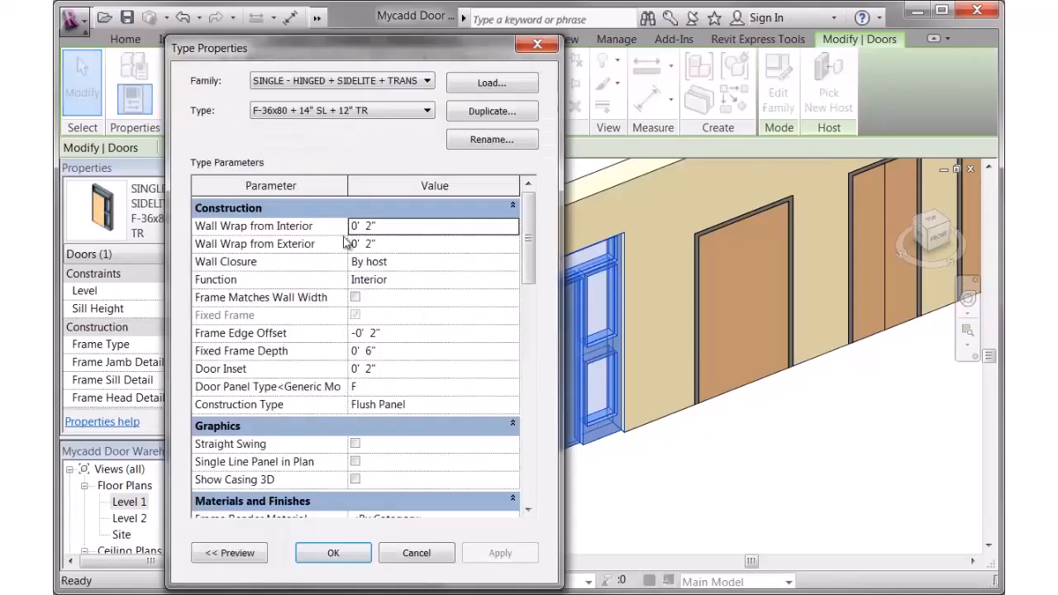
Step: Set the sidelite and transom door's Door Panel Type to FG : FG 4" and apply it
{"action": "left_click_drag", "start_coordinate": [347, 186], "coordinate": [387, 188]}
{"action": "left_click", "coordinate": [517, 394]}
{"action": "left_click", "coordinate": [512, 387]}
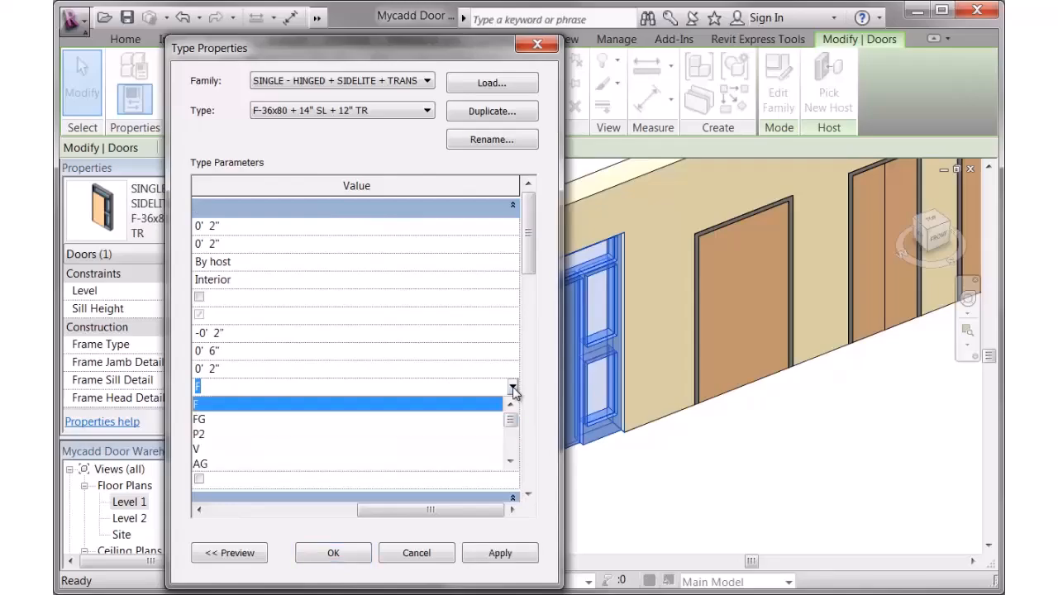
{"action": "left_click", "coordinate": [486, 501]}
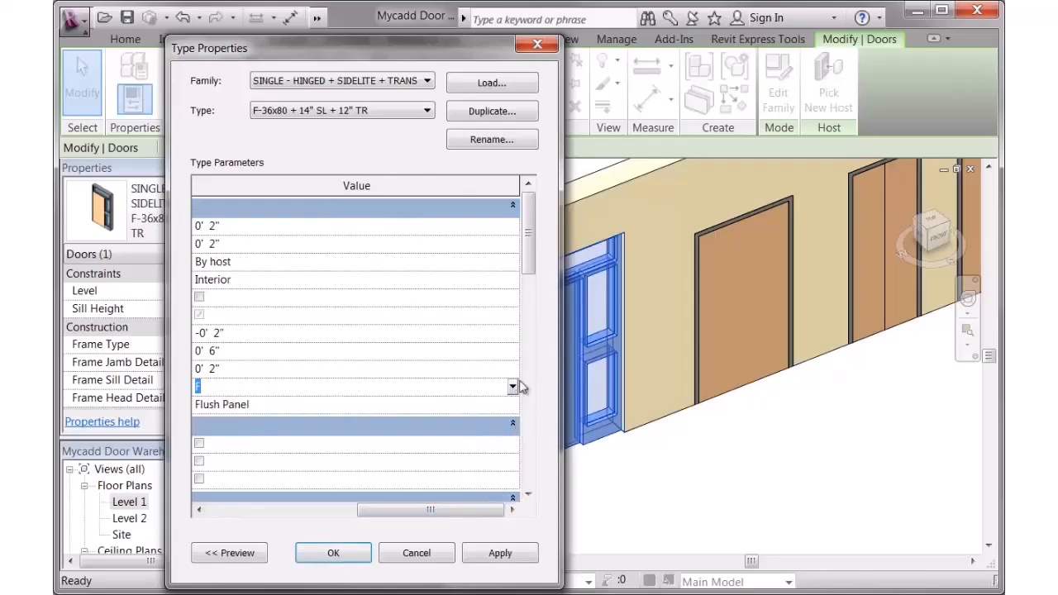
{"action": "left_click_drag", "start_coordinate": [520, 185], "coordinate": [343, 189]}
{"action": "left_click_drag", "start_coordinate": [427, 510], "coordinate": [293, 509]}
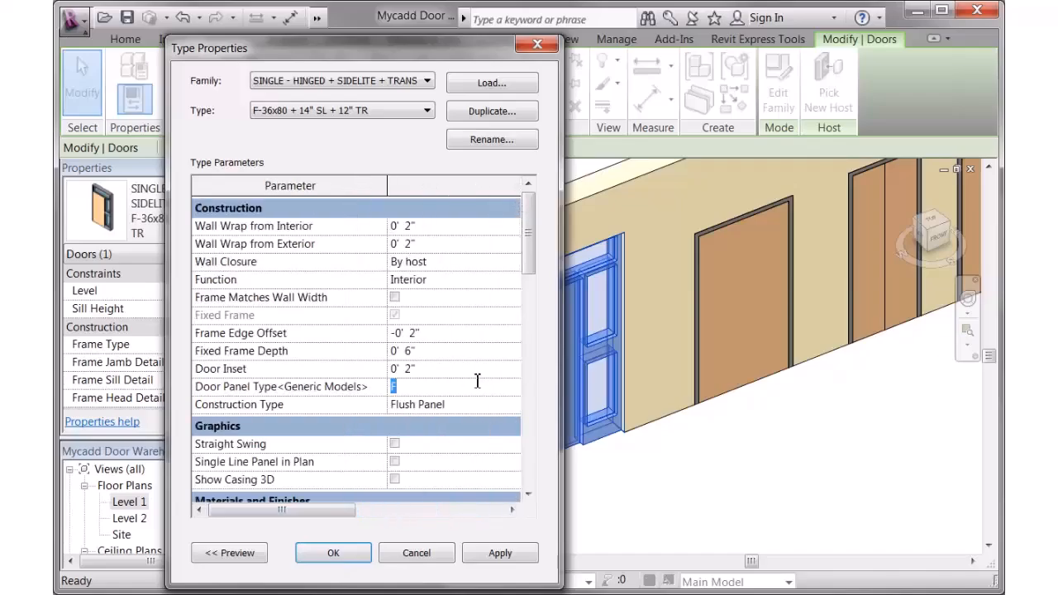
{"action": "left_click", "coordinate": [513, 388]}
{"action": "left_click_drag", "start_coordinate": [326, 510], "coordinate": [475, 509]}
{"action": "left_click", "coordinate": [512, 387]}
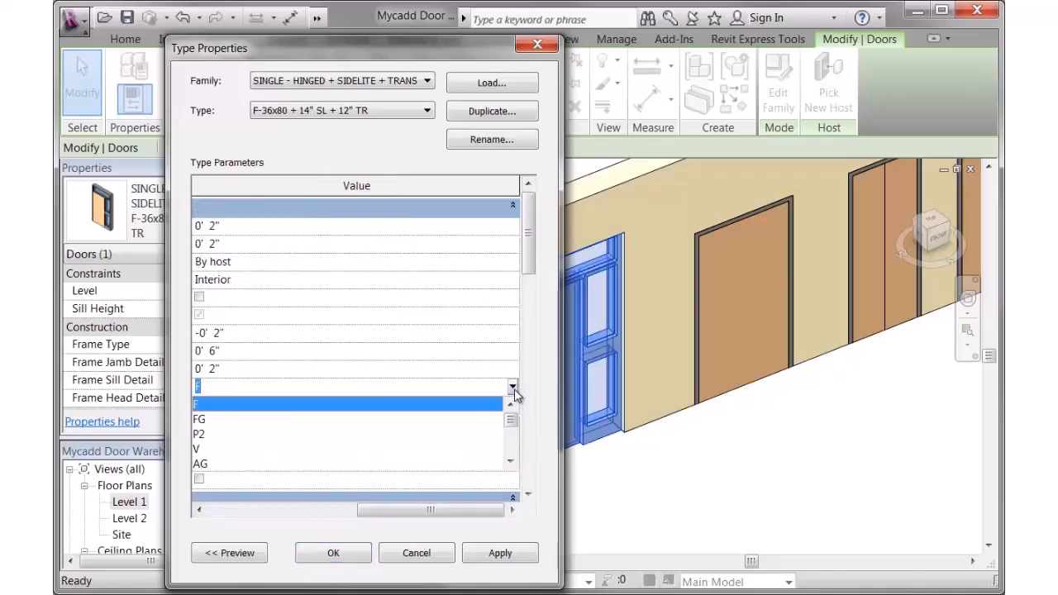
{"action": "left_click_drag", "start_coordinate": [508, 420], "coordinate": [512, 457]}
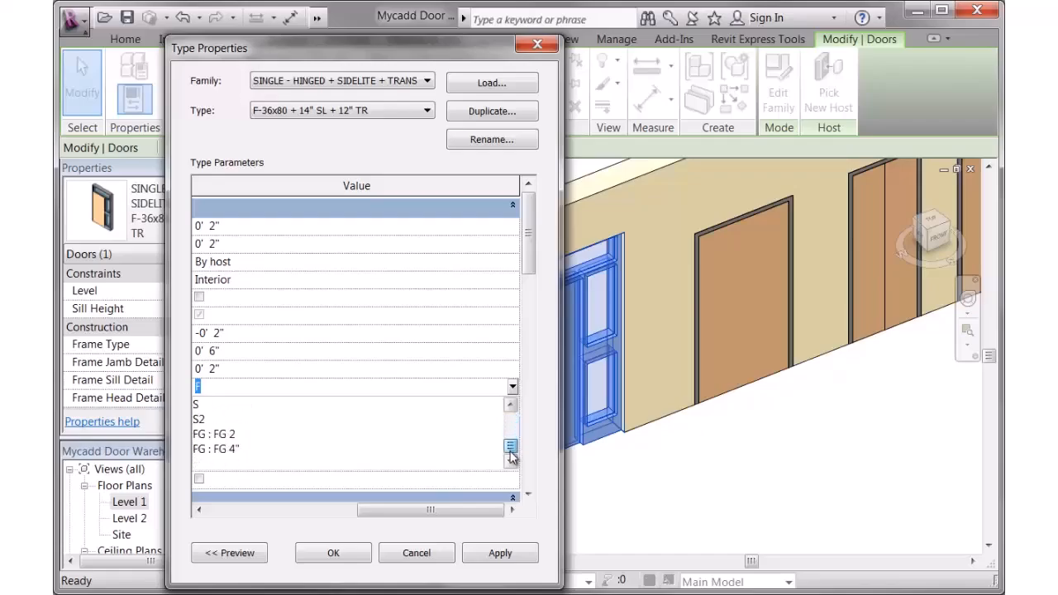
{"action": "left_click", "coordinate": [224, 449]}
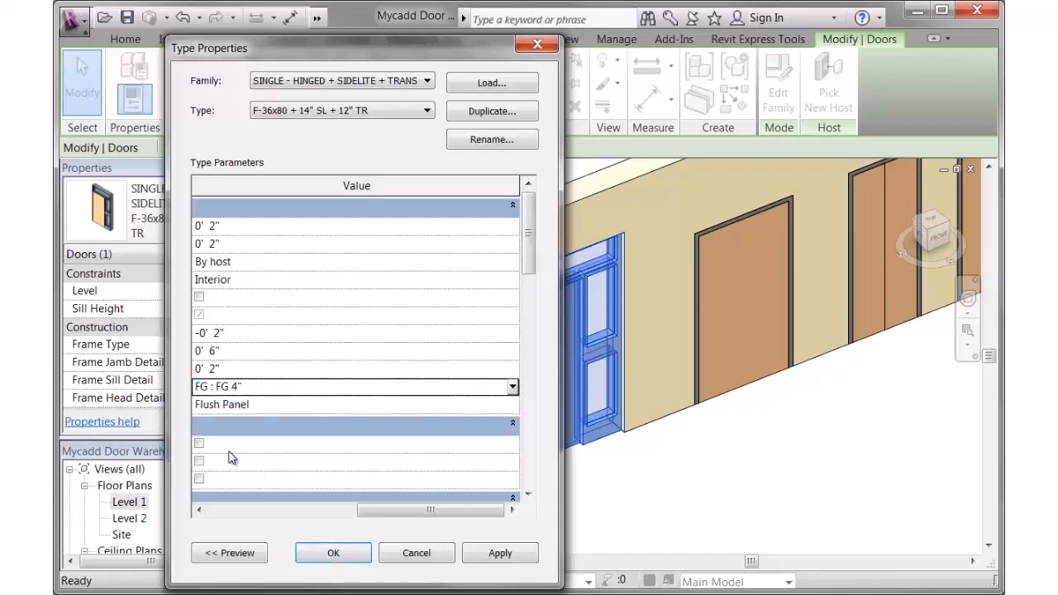
{"action": "left_click", "coordinate": [498, 553]}
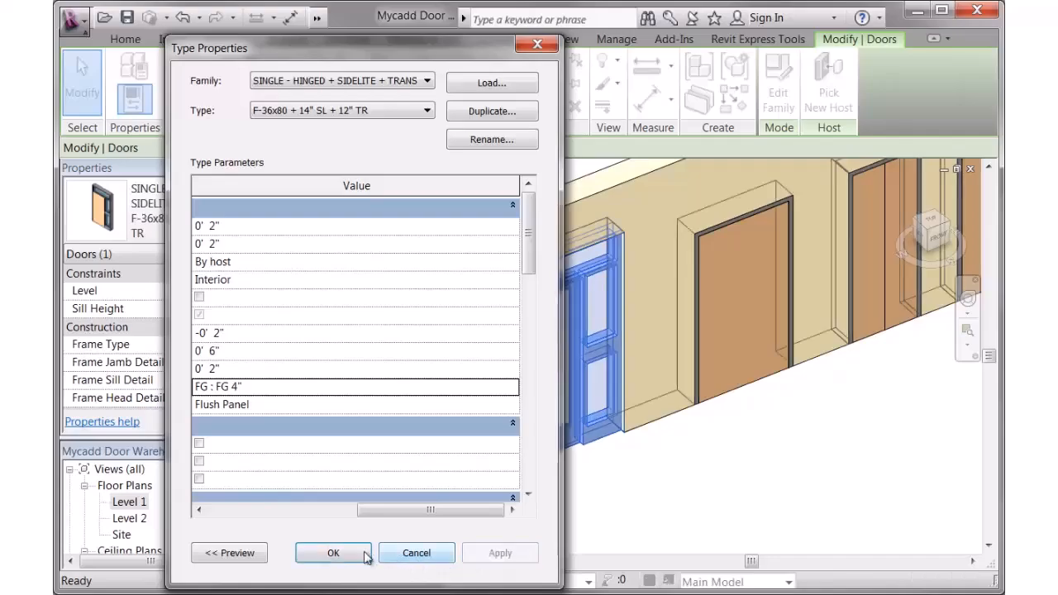
Step: Rename the door type to FG-36x80 + 14" SL + 12" TR, accept the type properties and deselect the door
{"action": "left_click", "coordinate": [511, 142]}
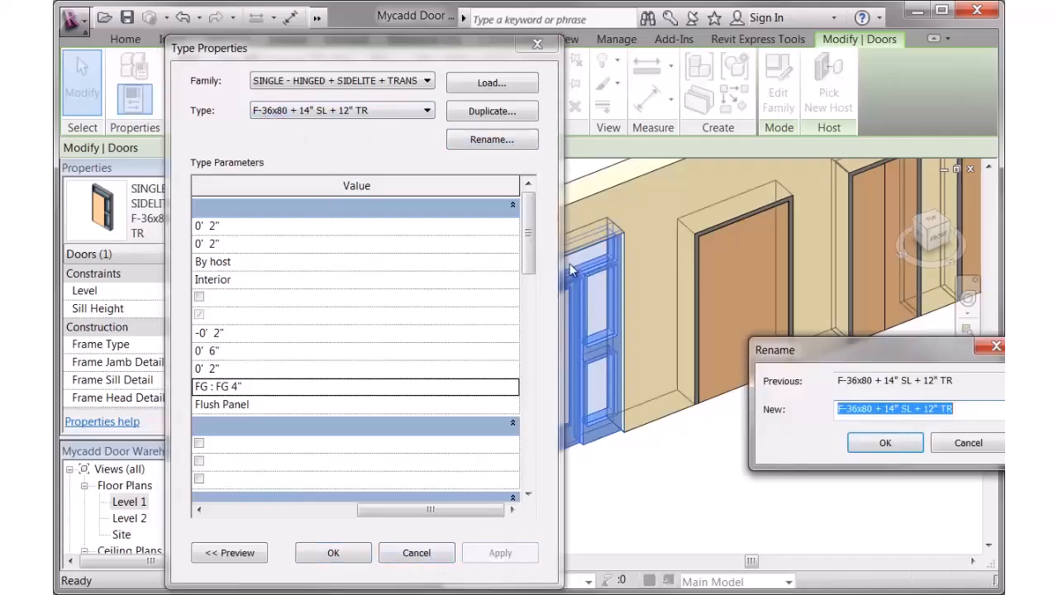
{"action": "left_click", "coordinate": [842, 407]}
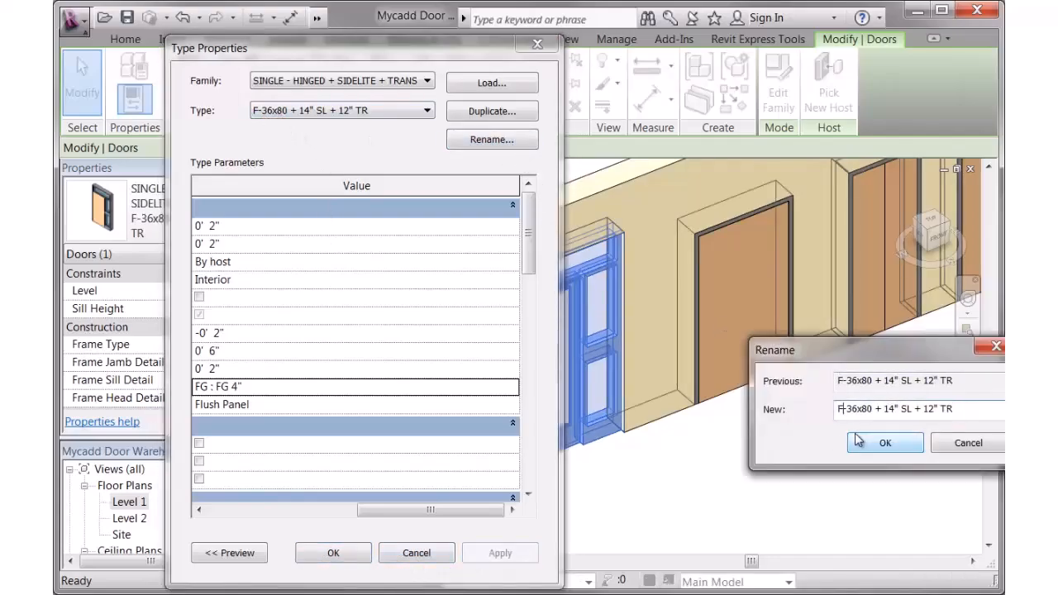
{"action": "type", "text": "g"}
{"action": "key", "text": "BackSpace"}
{"action": "type", "text": "G"}
{"action": "left_click", "coordinate": [878, 444]}
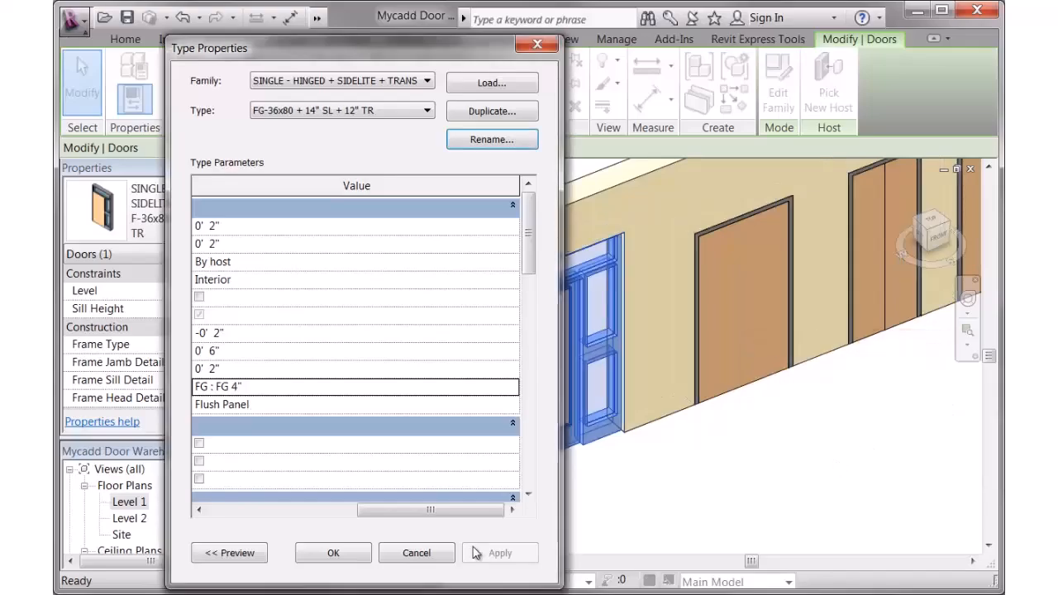
{"action": "left_click", "coordinate": [333, 553]}
{"action": "left_click", "coordinate": [621, 496]}
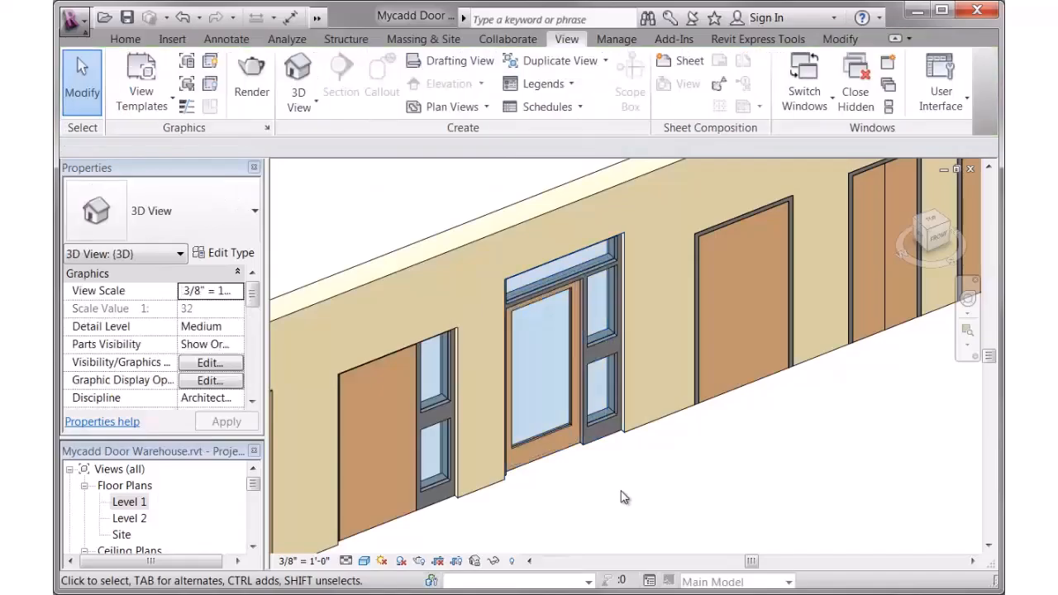
Step: Examine the door rows in 3D and check the properties of the freestanding P door panel, then deselect it
{"action": "scroll", "coordinate": [624, 497], "scroll_direction": "down", "scroll_amount": 8}
{"action": "middle_click_drag", "start_coordinate": [709, 496], "coordinate": [521, 391]}
{"action": "scroll", "coordinate": [516, 379], "scroll_direction": "down", "scroll_amount": 1}
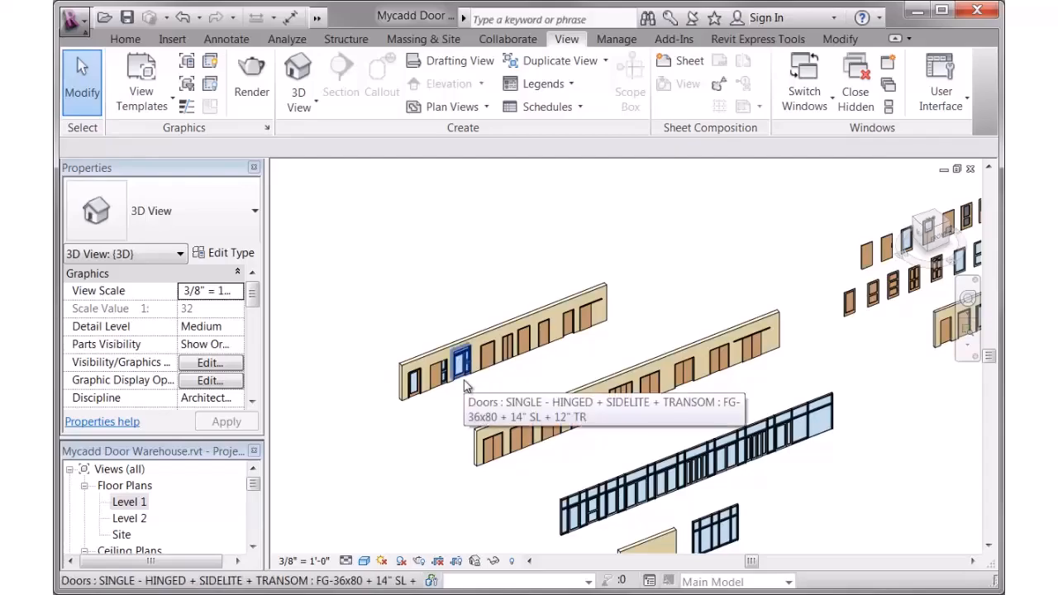
{"action": "left_click", "coordinate": [849, 302]}
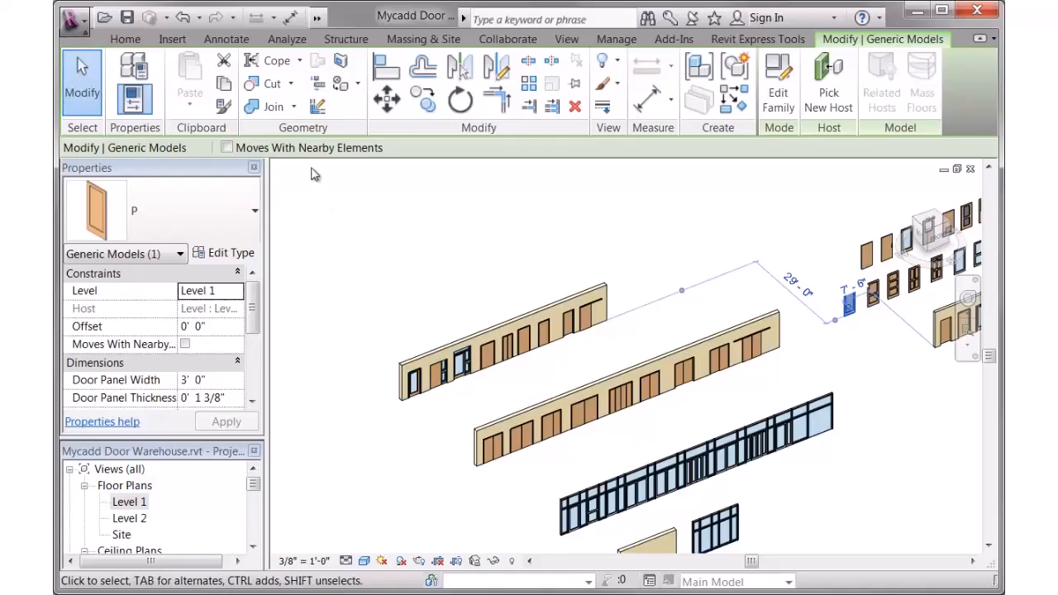
{"action": "left_click", "coordinate": [447, 402]}
Step: Review the type parameters of the F-36x80 + 14" SL sidelite door in 3D, then cancel without changes
{"action": "scroll", "coordinate": [447, 401], "scroll_direction": "up", "scroll_amount": 3}
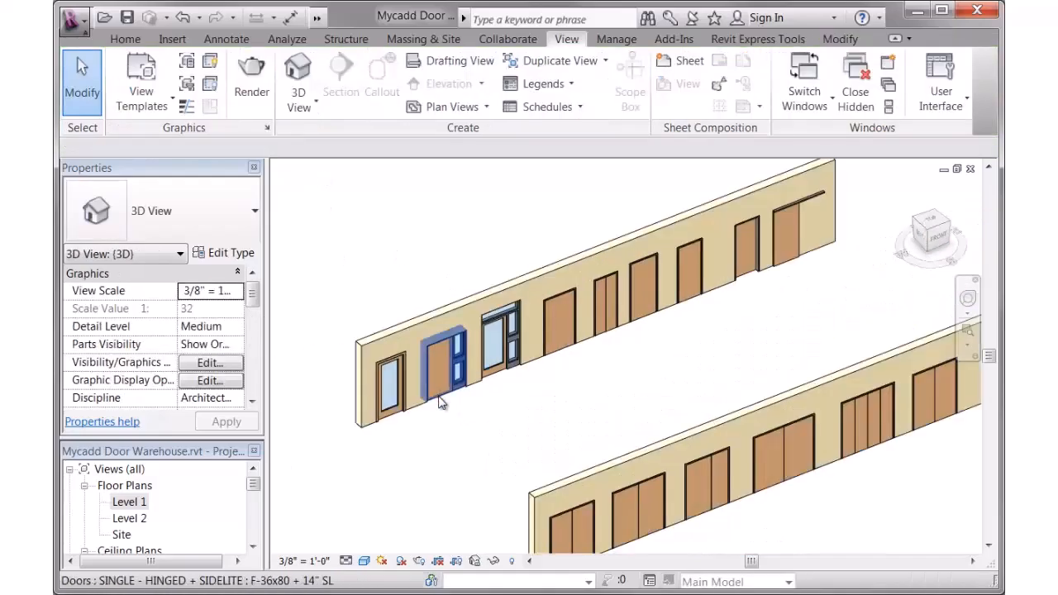
{"action": "left_click", "coordinate": [437, 395]}
{"action": "left_click", "coordinate": [237, 261]}
{"action": "mouse_move", "coordinate": [529, 251]}
{"action": "left_mouse_down"}
{"action": "mouse_move", "coordinate": [541, 365]}
{"action": "mouse_move", "coordinate": [535, 244]}
{"action": "left_mouse_up"}
{"action": "left_click", "coordinate": [416, 553]}
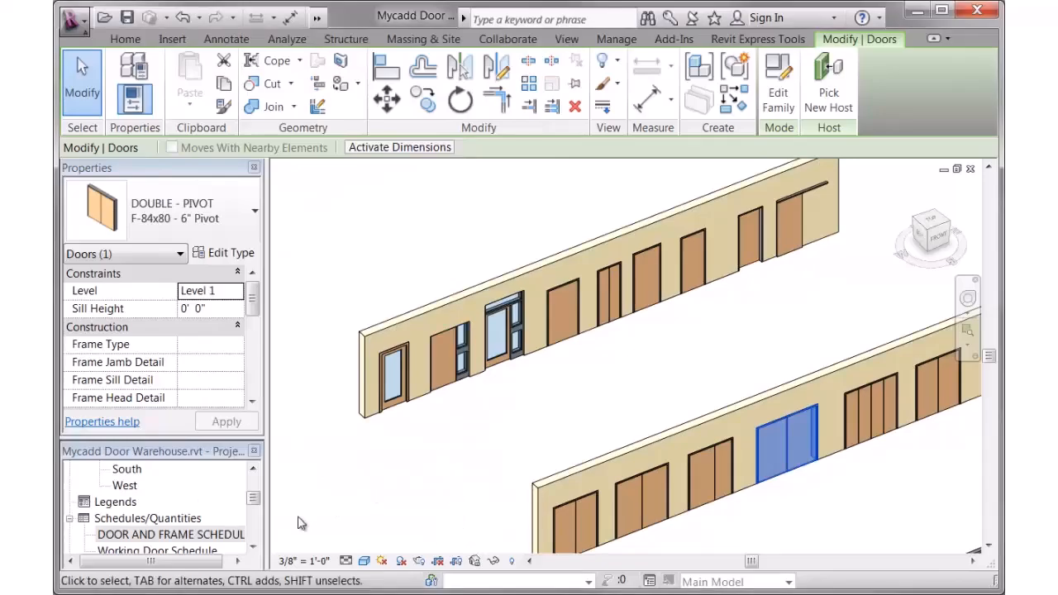
Step: Open the DOOR AND FRAME SCHEDULE and review its door rows and the opening and panel columns
{"action": "left_click", "coordinate": [195, 535]}
{"action": "double_click", "coordinate": [195, 537]}
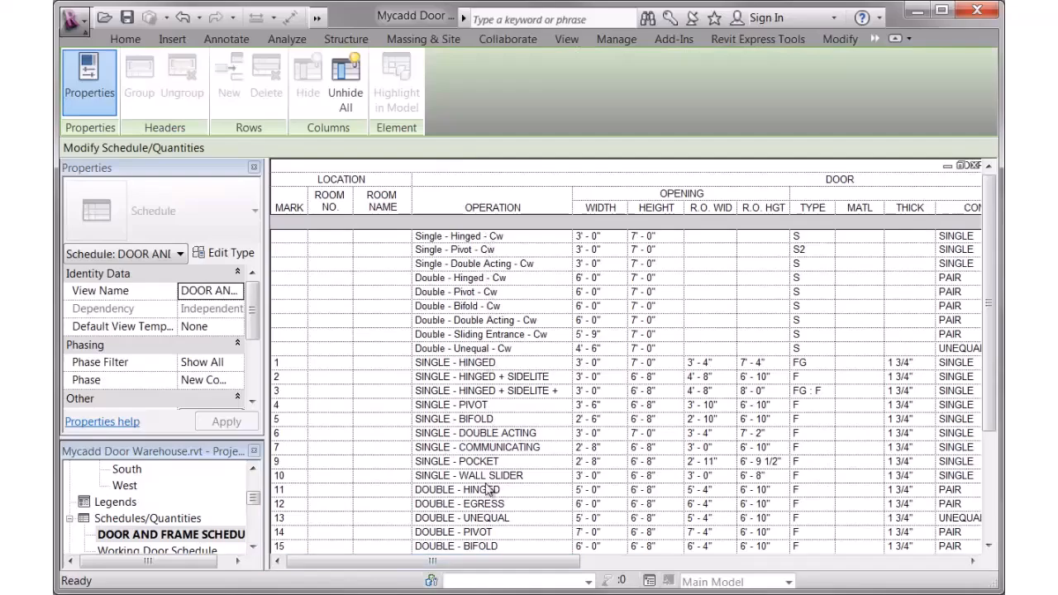
{"action": "left_click_drag", "start_coordinate": [494, 562], "coordinate": [447, 576]}
{"action": "left_click_drag", "start_coordinate": [281, 504], "coordinate": [609, 514]}
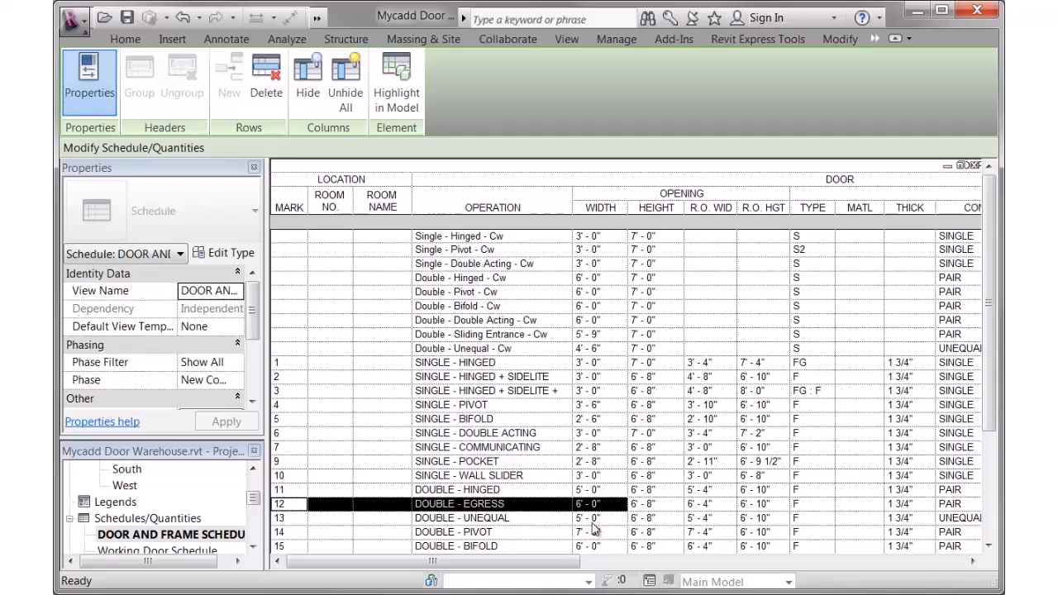
{"action": "left_click_drag", "start_coordinate": [536, 567], "coordinate": [748, 579]}
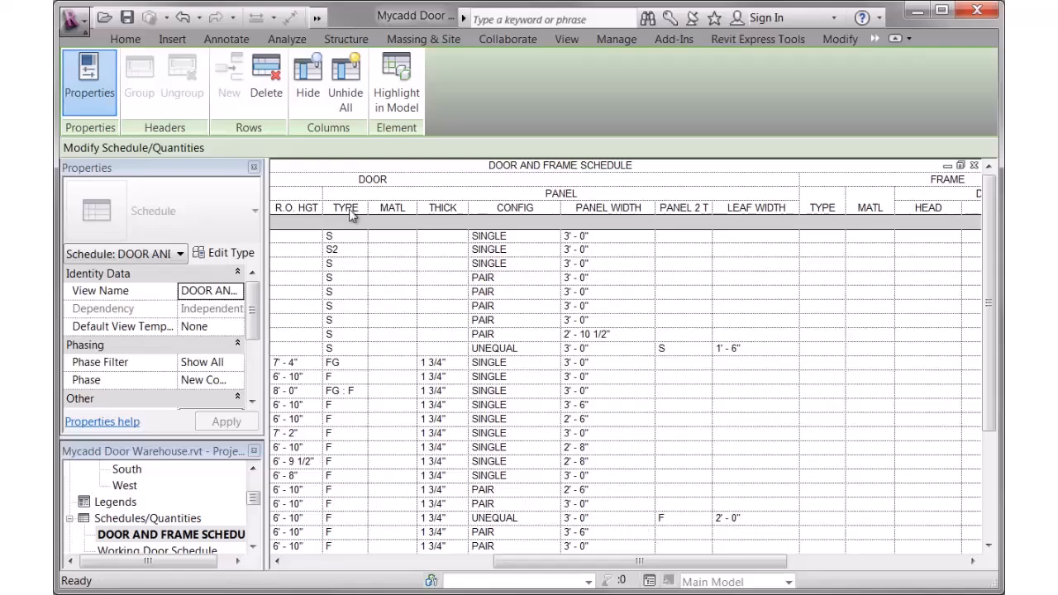
Step: Widen the PANEL 2 TYPE column of the door schedule to fit its full heading
{"action": "left_click_drag", "start_coordinate": [715, 208], "coordinate": [653, 207]}
{"action": "left_click", "coordinate": [715, 208]}
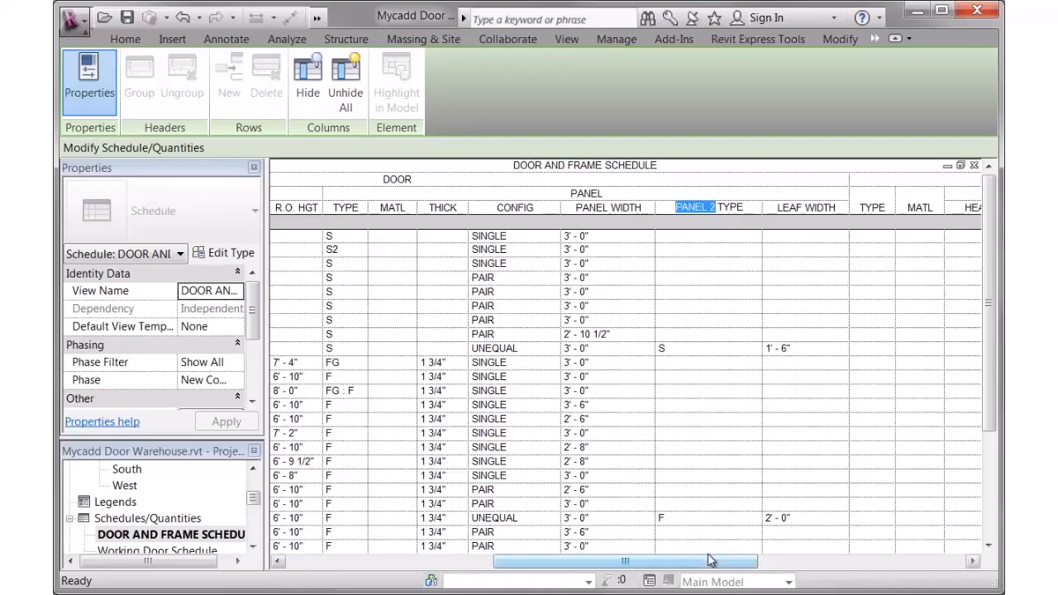
{"action": "left_click_drag", "start_coordinate": [676, 568], "coordinate": [394, 570]}
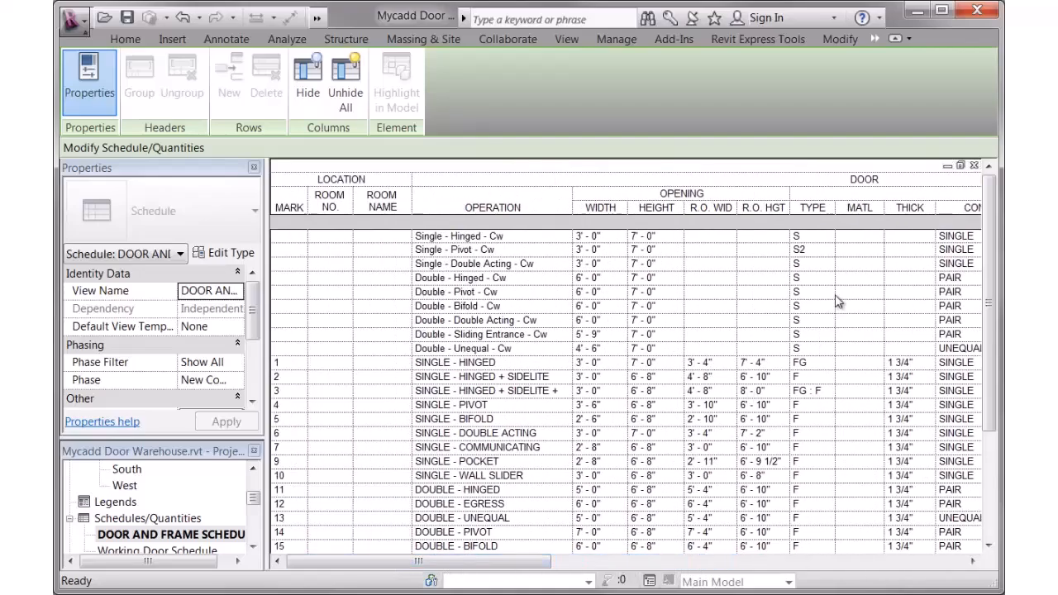